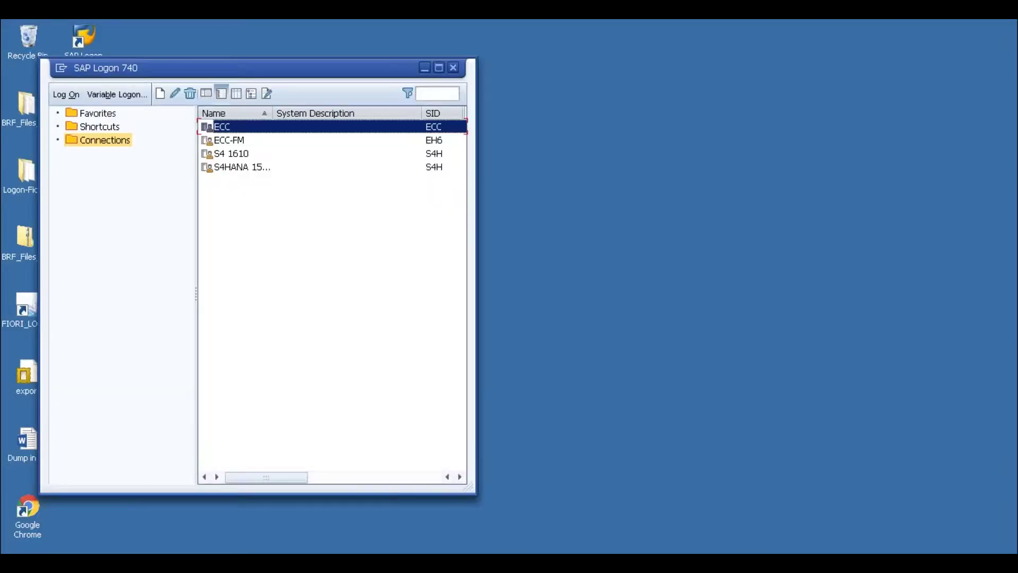
Log on to the S4 1610 system with the user name and the account password
left_click(236, 156)
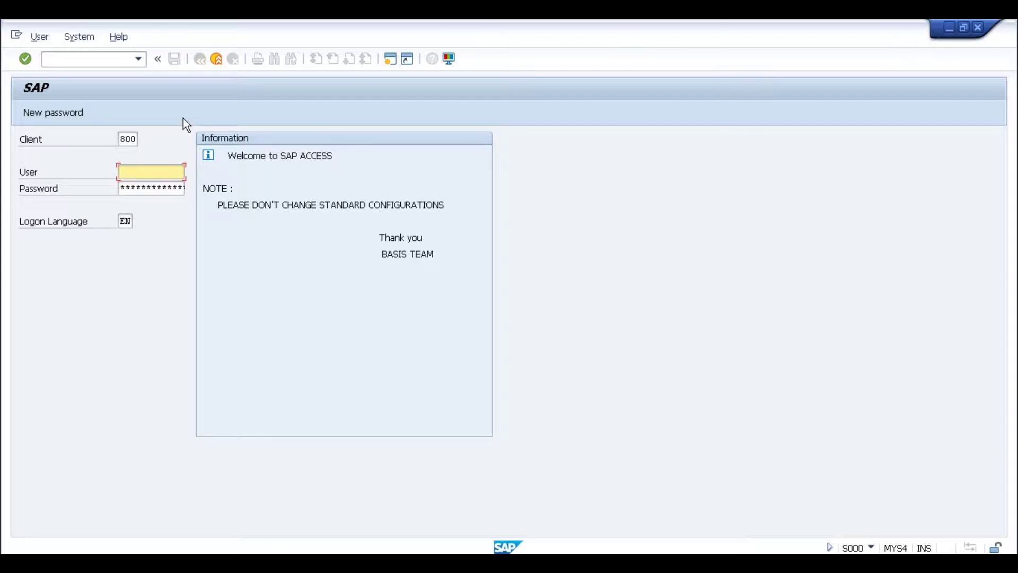
left_click(149, 176)
key("Down")
key("Down")
key("Down")
key("Down")
key("Tab")
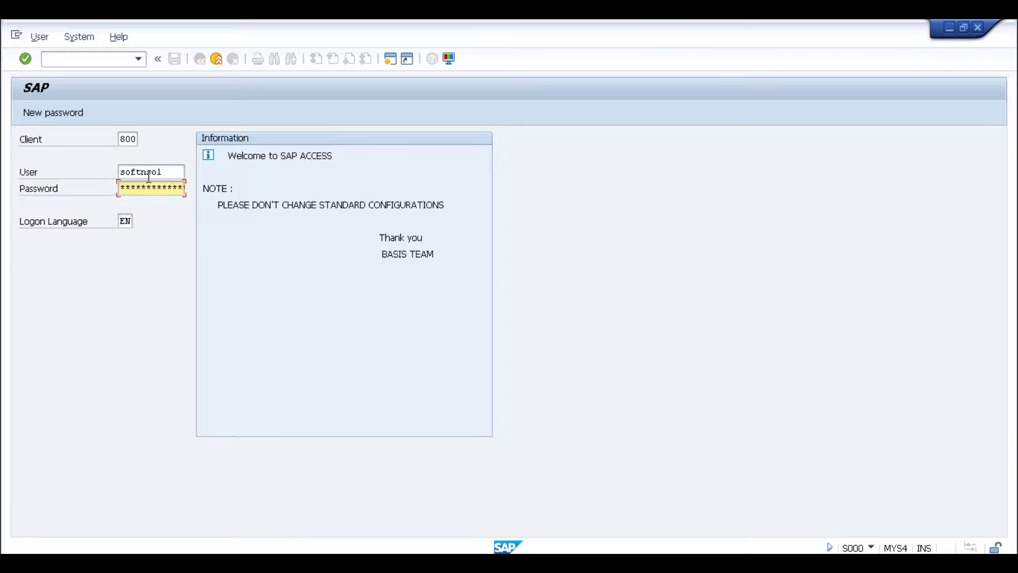
type("**********")
key("Return")
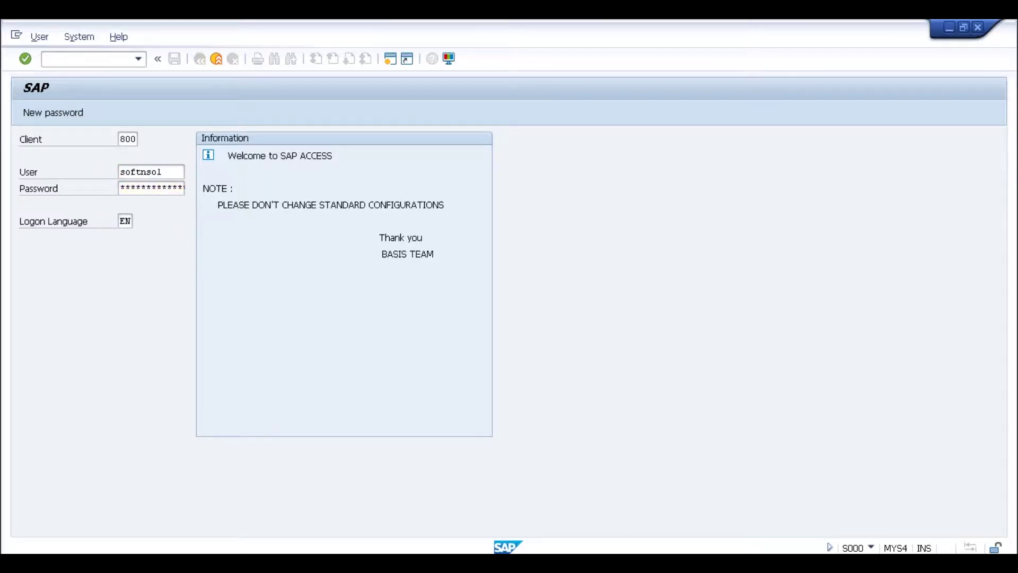
Open transaction VA03, search for sales documents of sales organization SL11 and select the order with purchase order number TEST
type("va03")
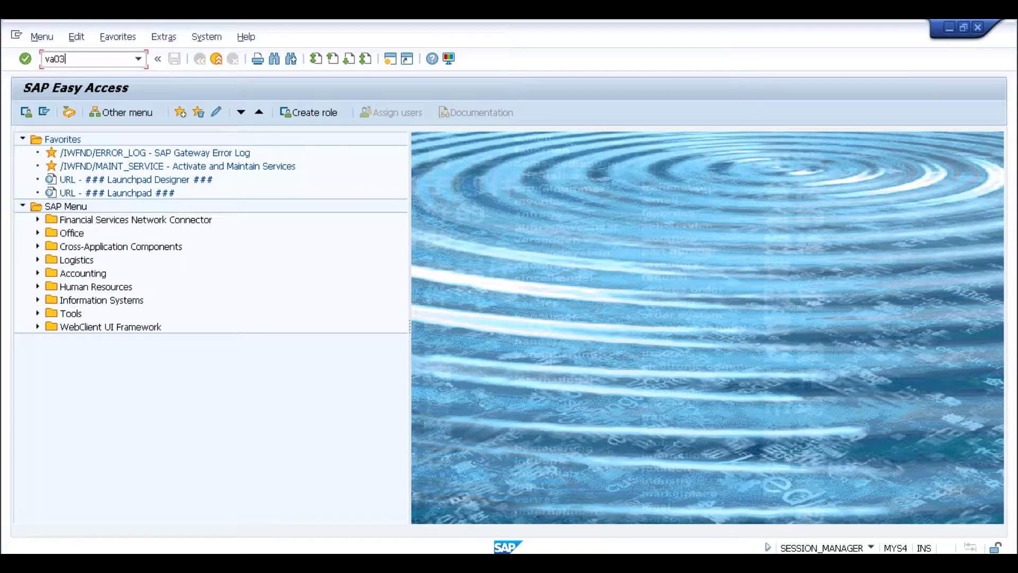
key("Return")
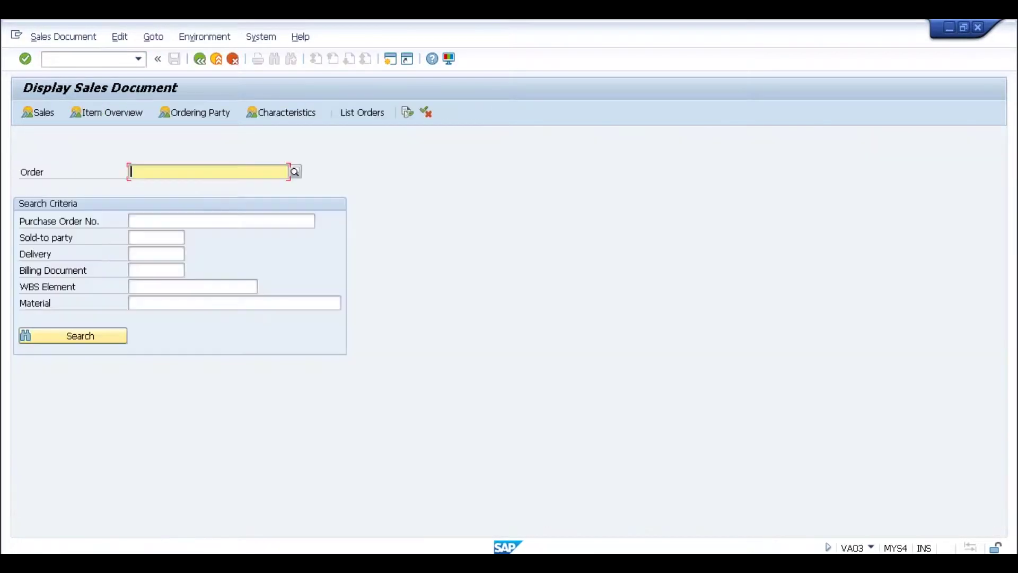
left_click(295, 171)
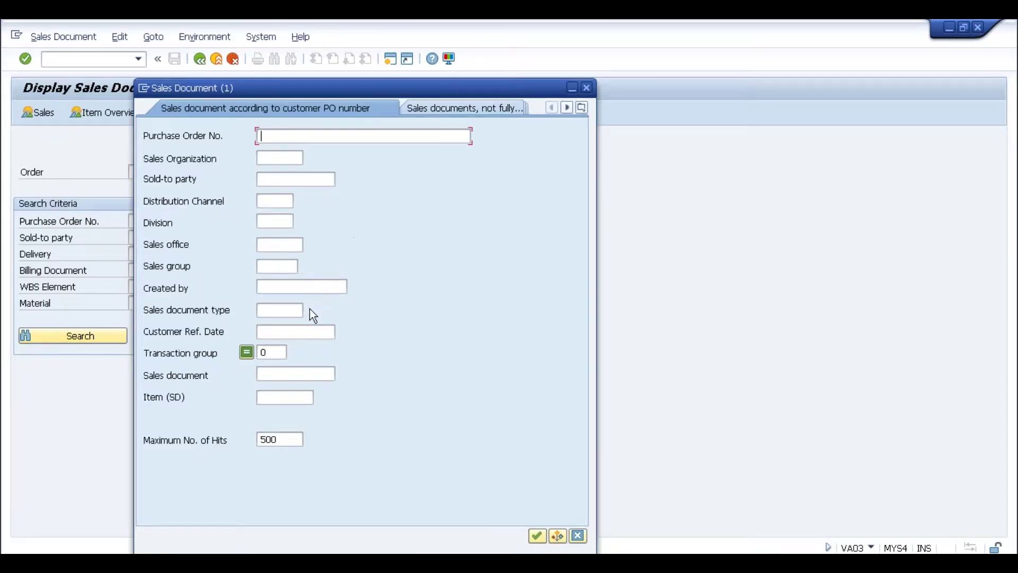
key("Tab")
type("SL1E")
key("Return")
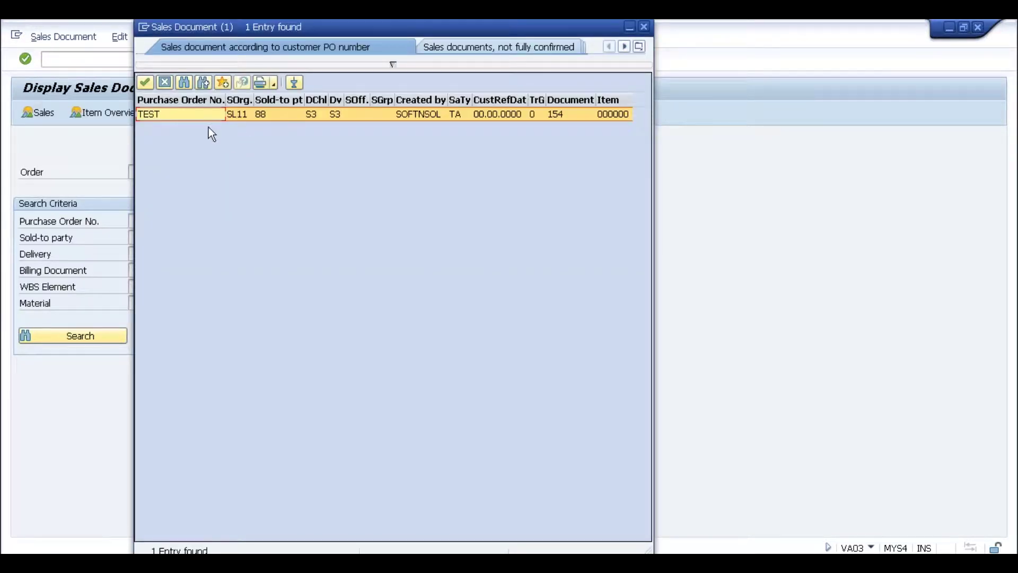
double_click(202, 118)
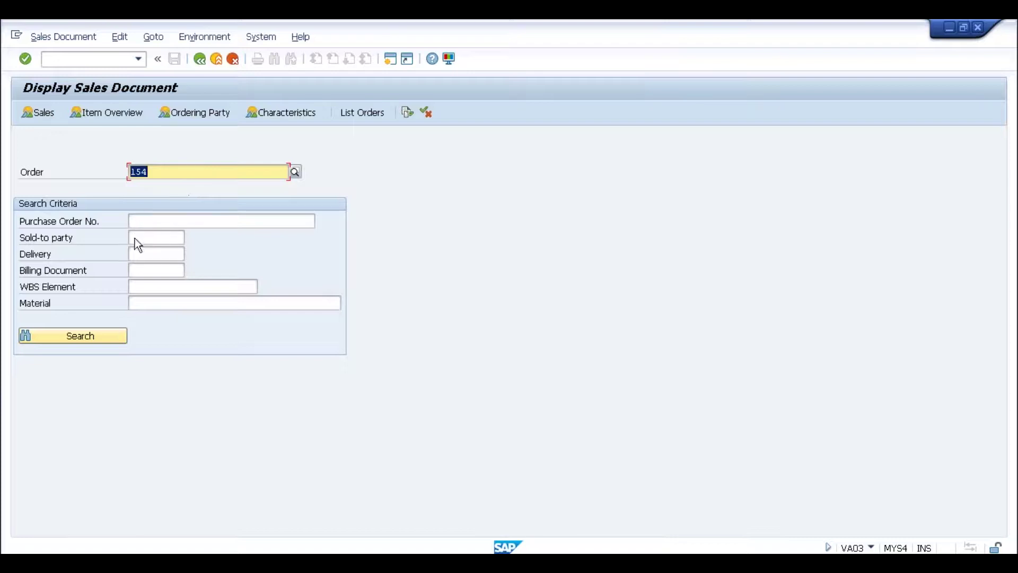
Display the selected sales order, check its order number and sold-to party, and return to the start screen
key("Return")
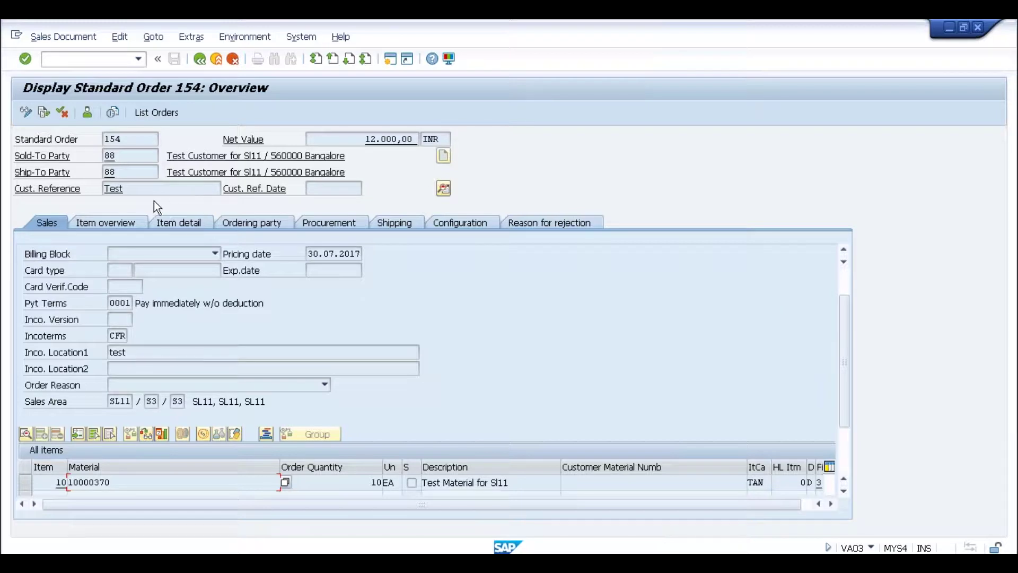
left_click(133, 157)
left_click(132, 139)
key("shift+F3")
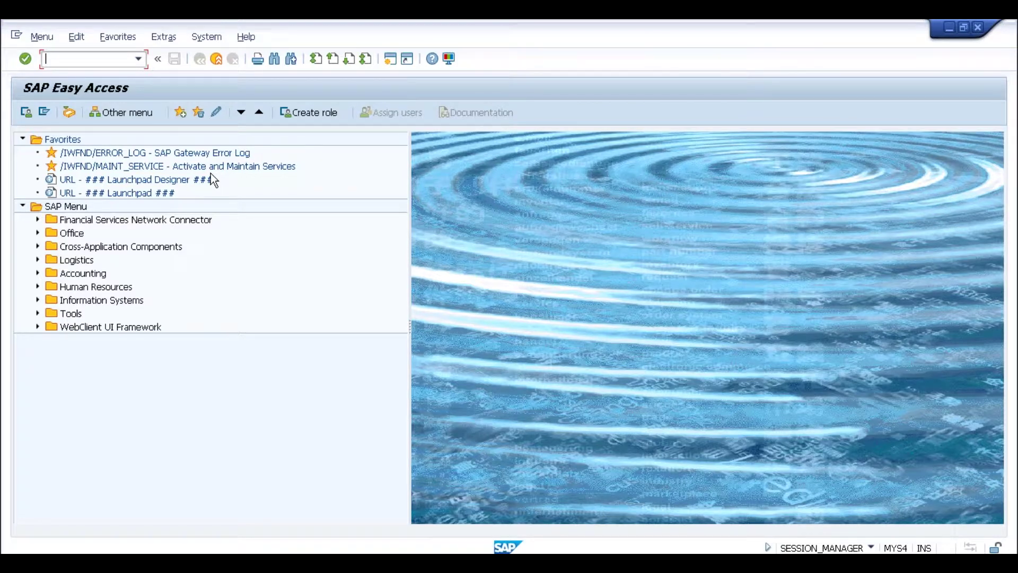
Start an outbound delivery in transaction VL01N for the prefilled sales order, using shipping point SL11
type("vl01n")
key("Return")
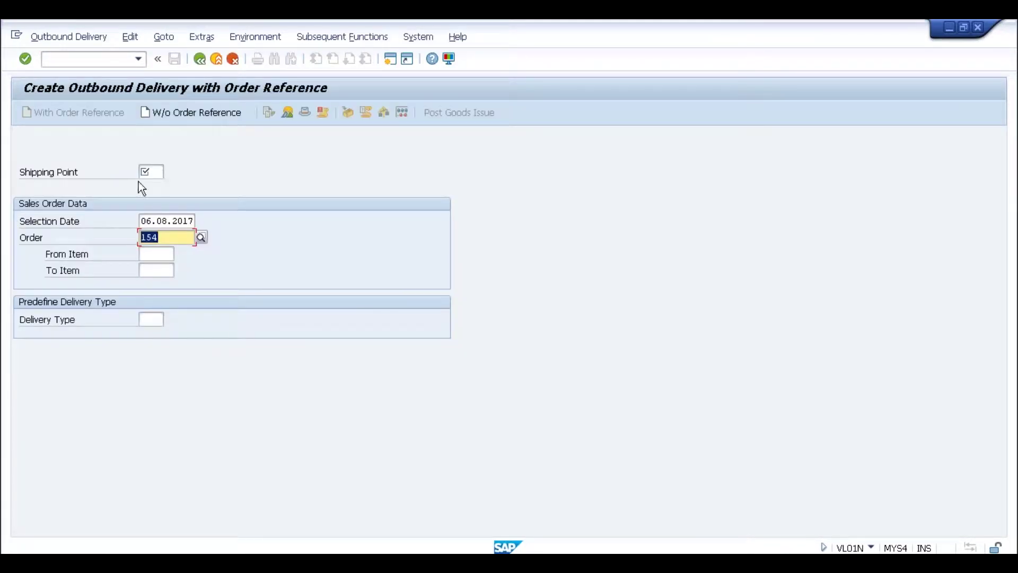
left_click(147, 175)
type("s111")
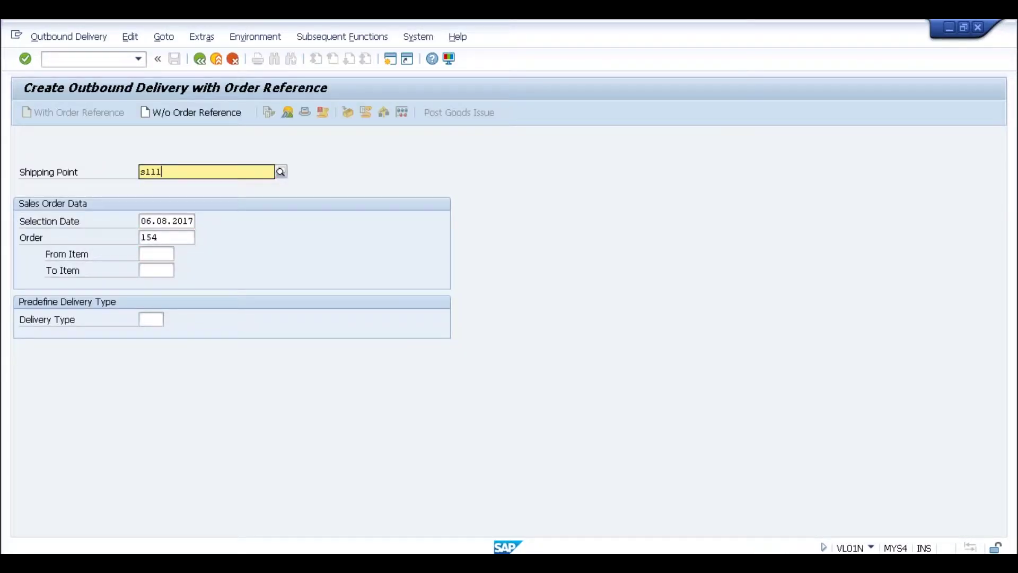
key("Tab")
key("Tab")
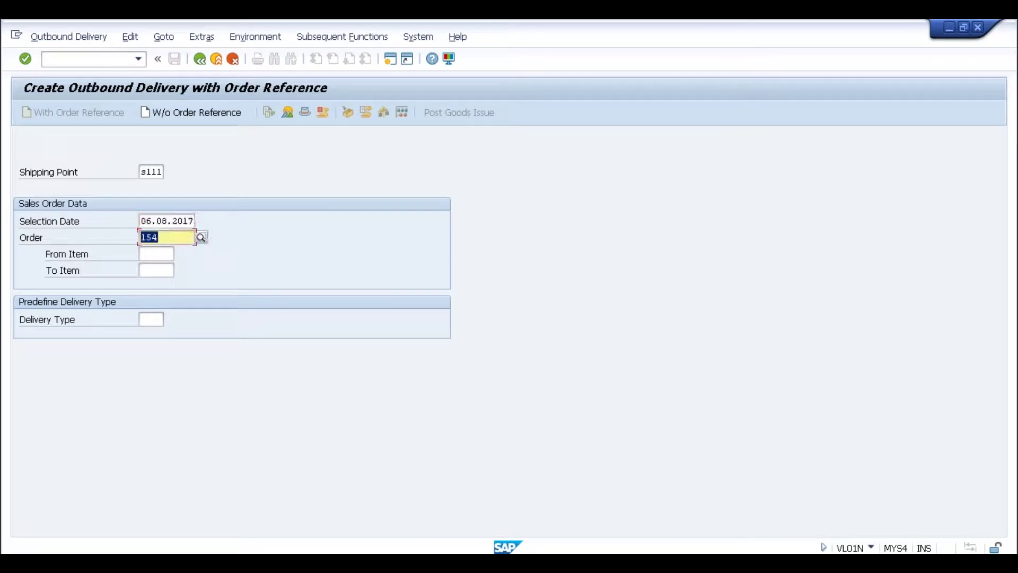
key("Return")
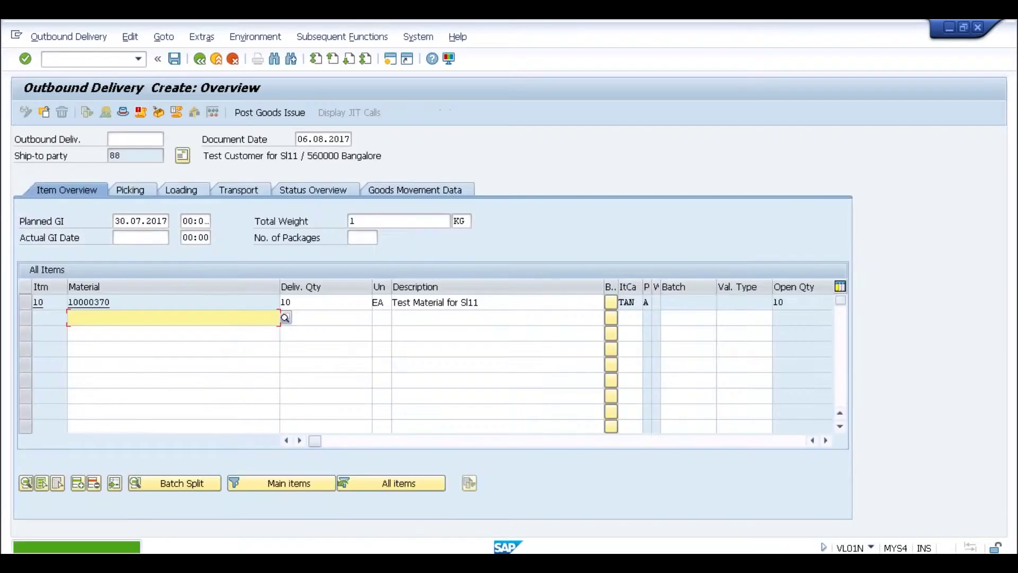
Set the picked quantity of delivery item 10 to 10 and try to post the goods issue
left_click(136, 194)
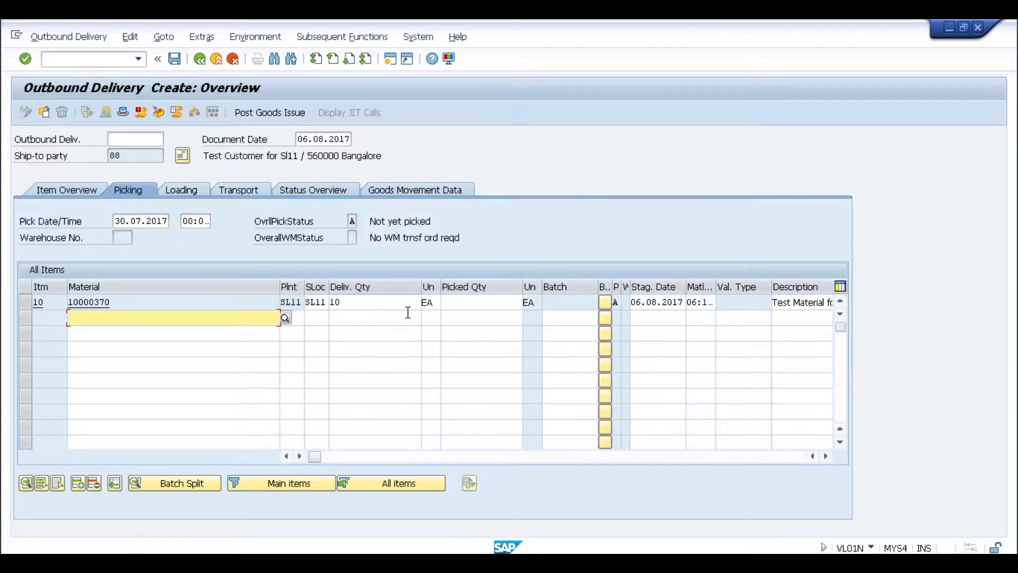
left_click(468, 305)
type("10")
key("Return")
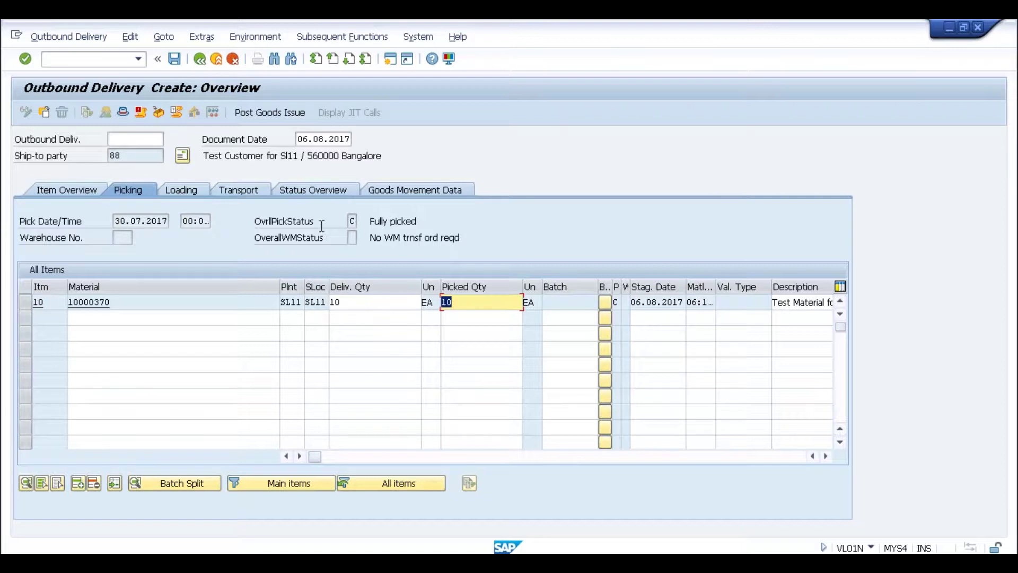
left_click(254, 114)
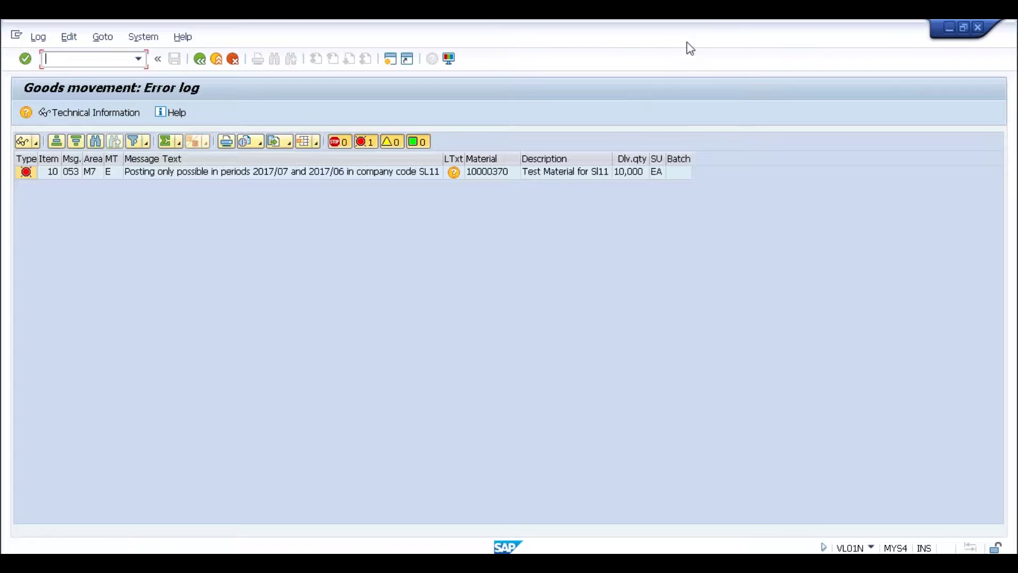
Open transaction MMPV in a new session, leaving the delivery session open
left_click(393, 65)
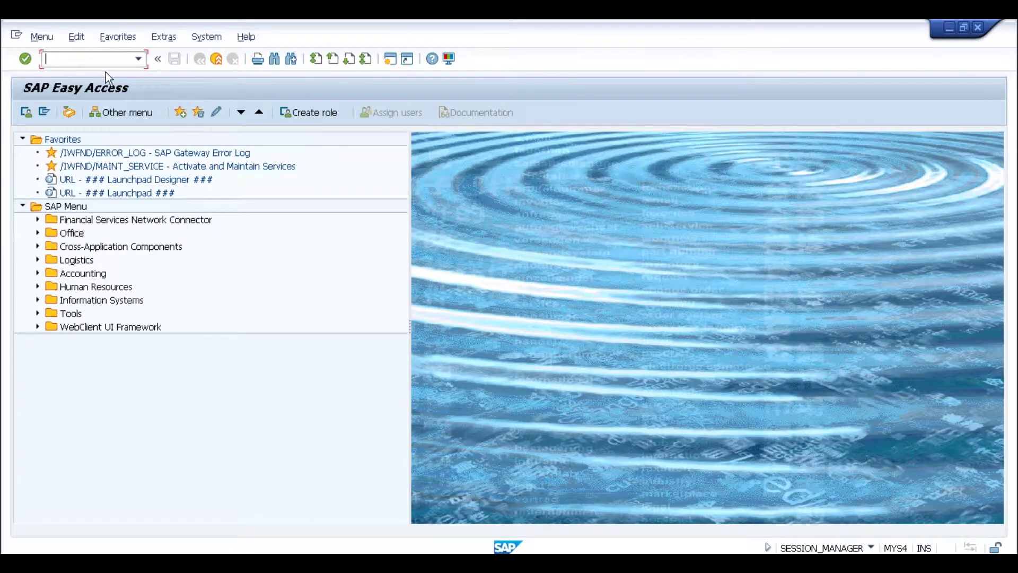
type("segw")
key("Return")
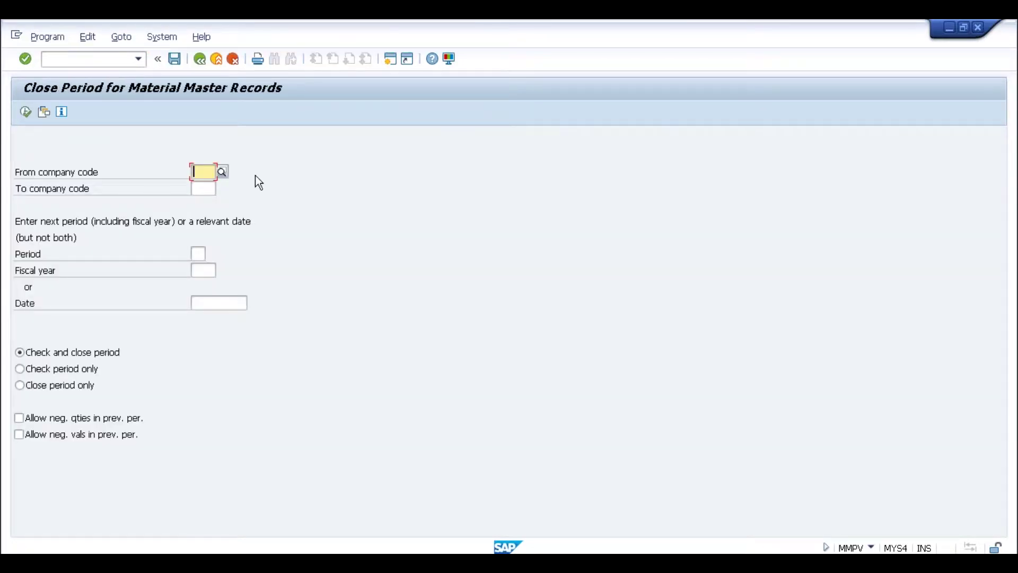
Check and close the material master period for company code SL11 with period 8 and fiscal year 2017, and leave the log
type("sl11")
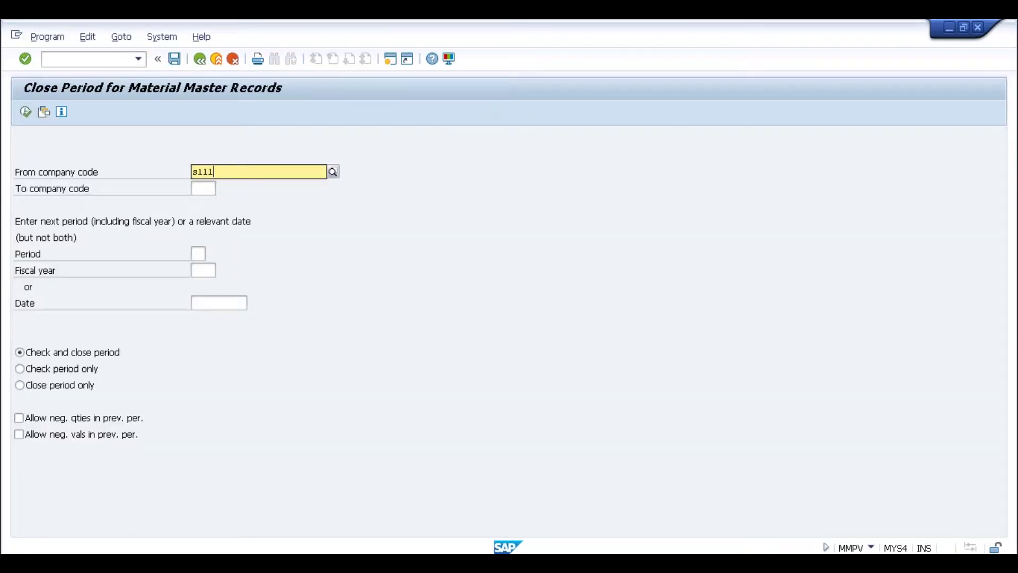
key("Tab")
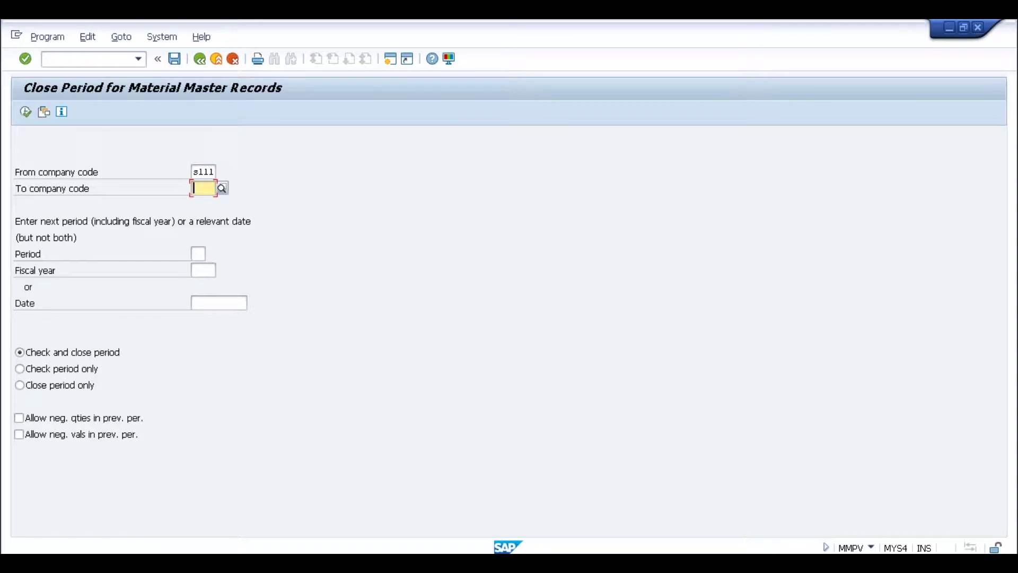
left_click(198, 253)
type("8")
left_click(203, 270)
type("2017")
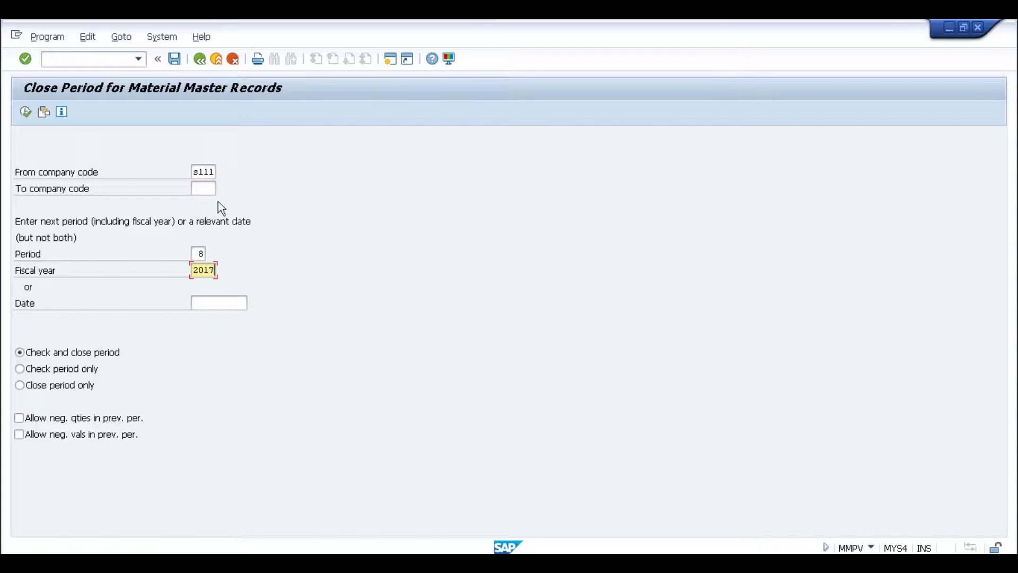
left_click(24, 113)
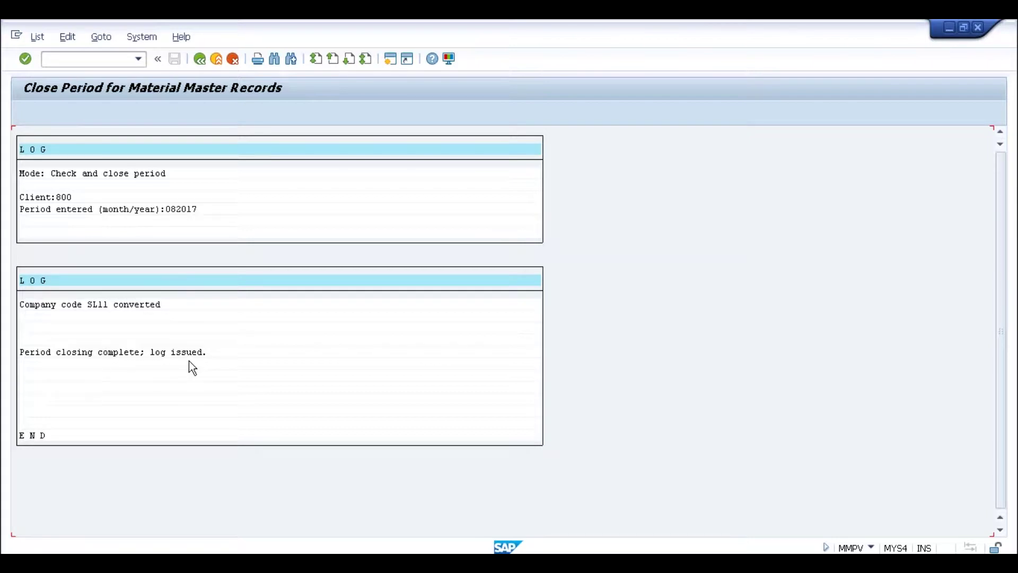
left_click(214, 60)
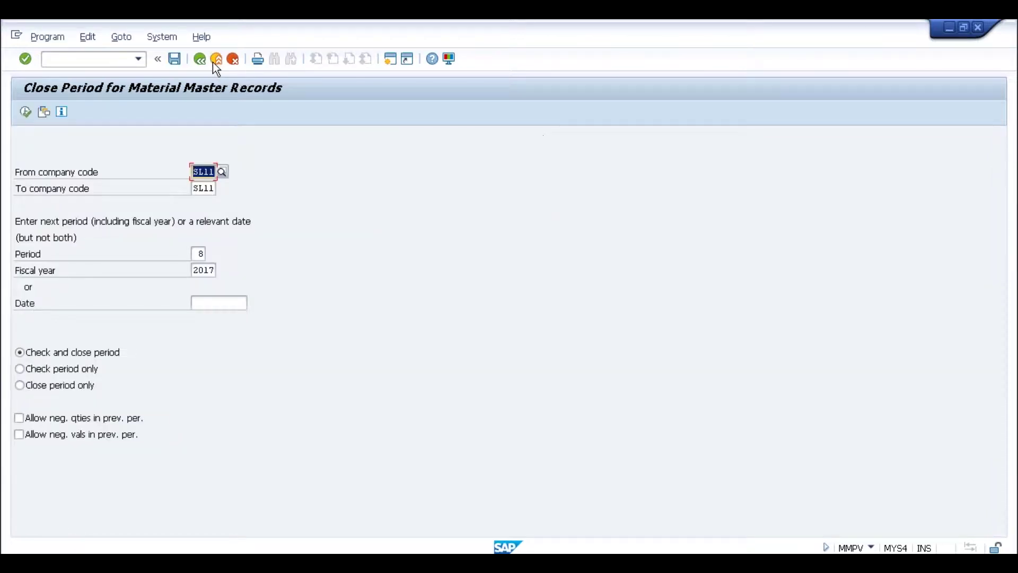
Return from the error log to the outbound delivery in the first session and try posting the goods issue again
key("alt+Tab")
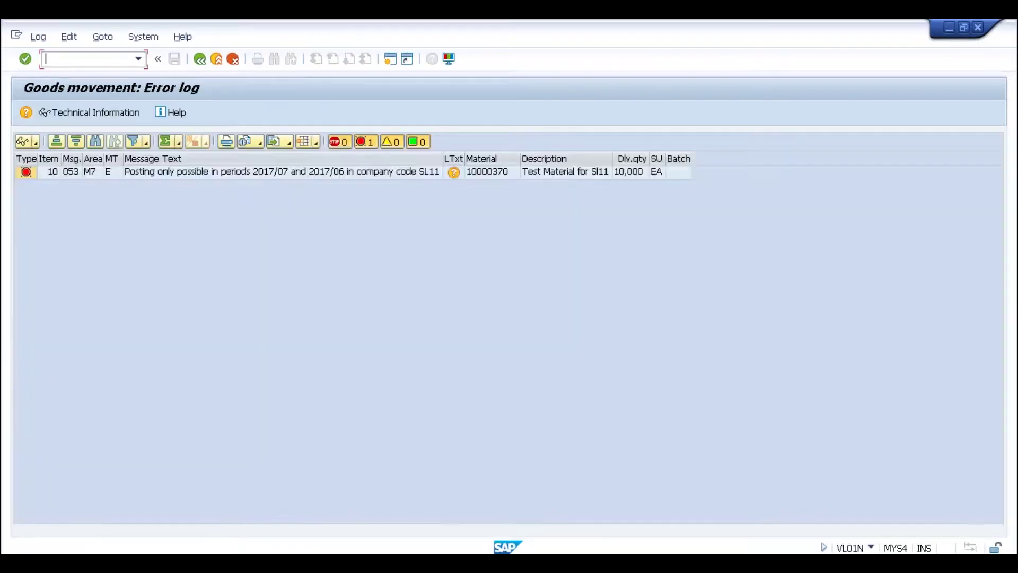
left_click(199, 59)
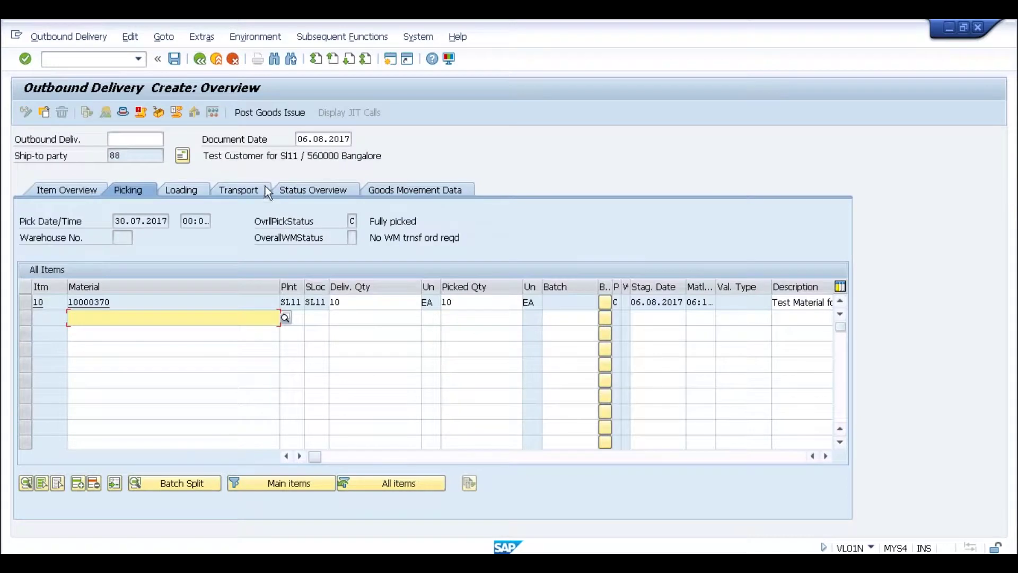
left_click(262, 114)
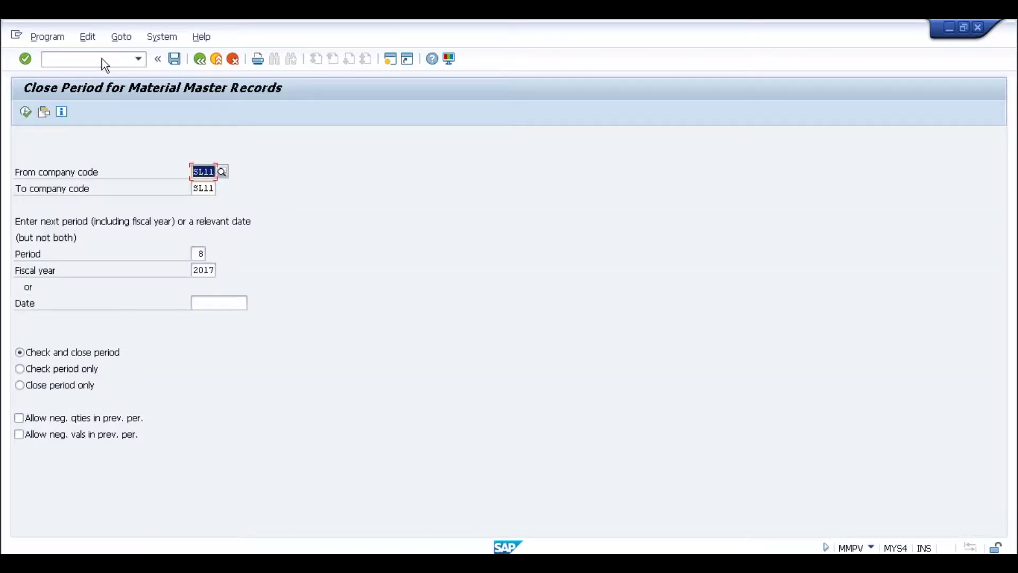
Open transaction FS00 in the second session and check the goods movement error log for the missing G/L account
left_click(101, 59)
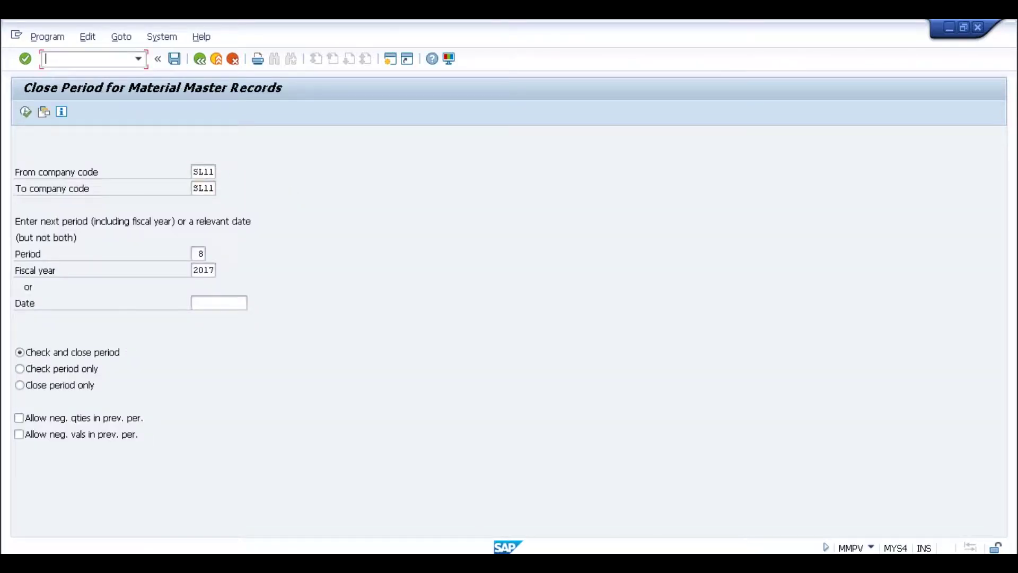
type("/n")
type("MMPV")
key("Return")
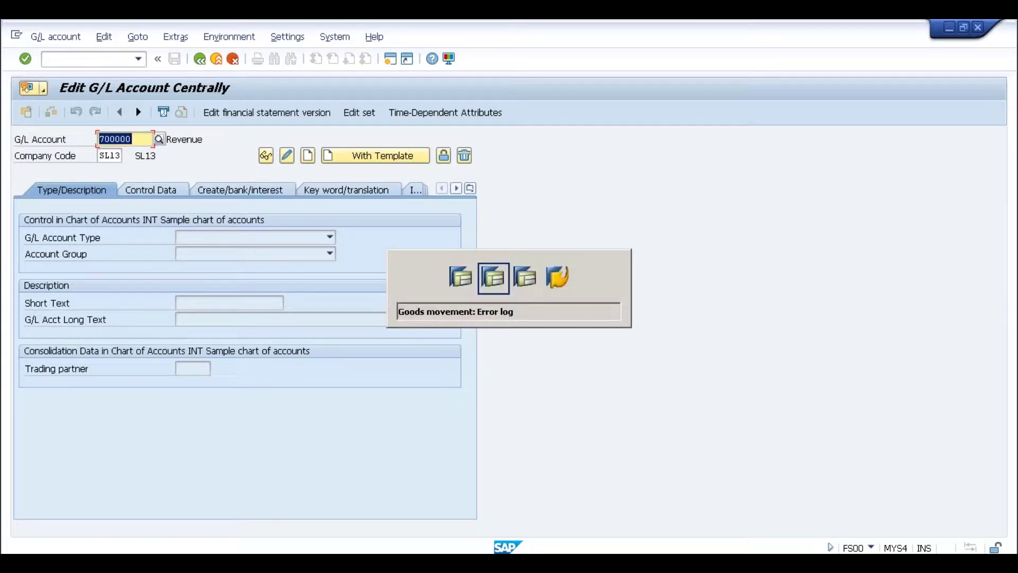
key("alt+Tab")
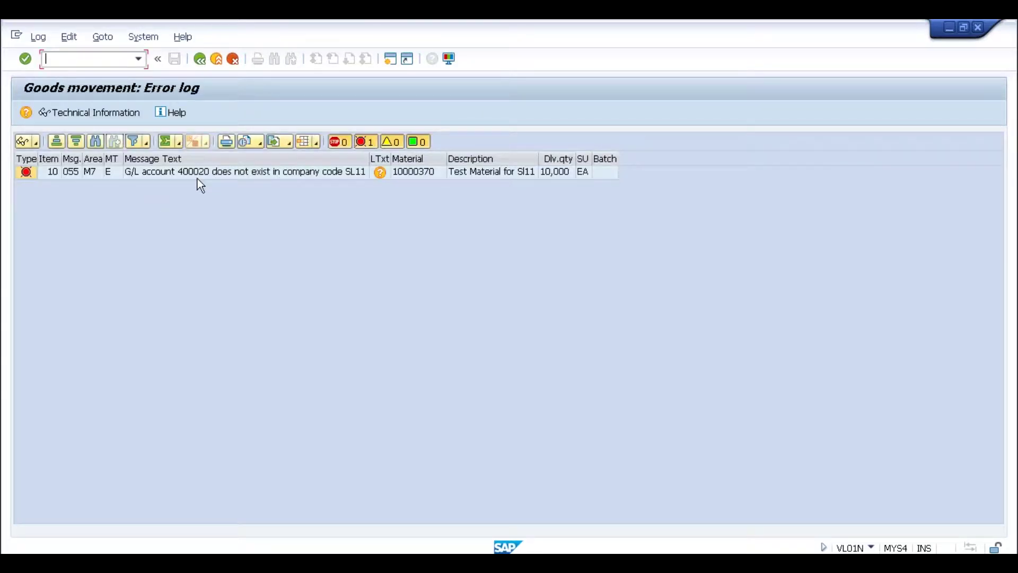
key("alt+Tab")
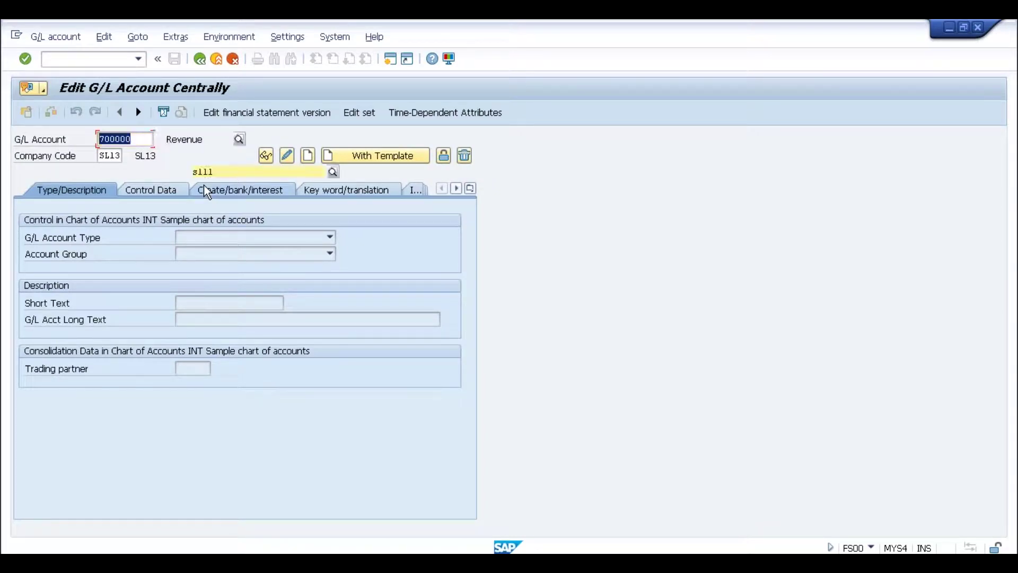
Display the G/L account from the error log, "Raw mat.consumed/trading goods without cost center", in company code SL13
type("40")
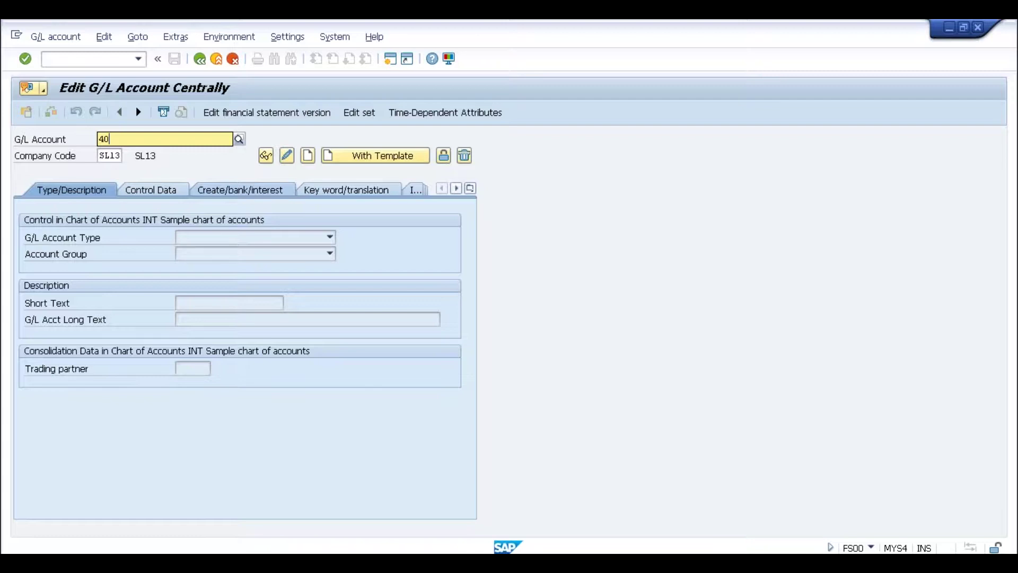
type("000")
key("BackSpace")
type("20")
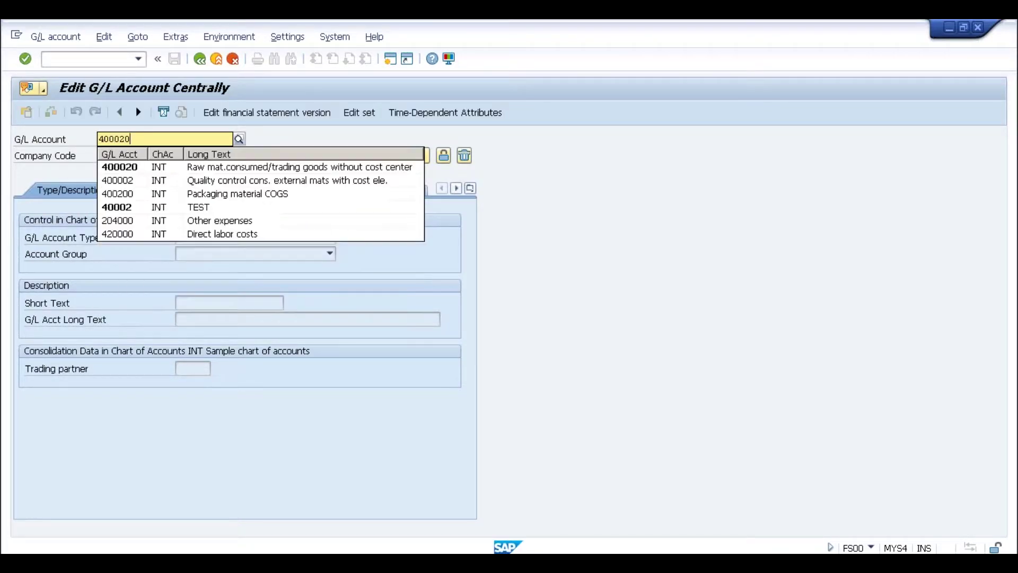
left_click(135, 171)
key("Return")
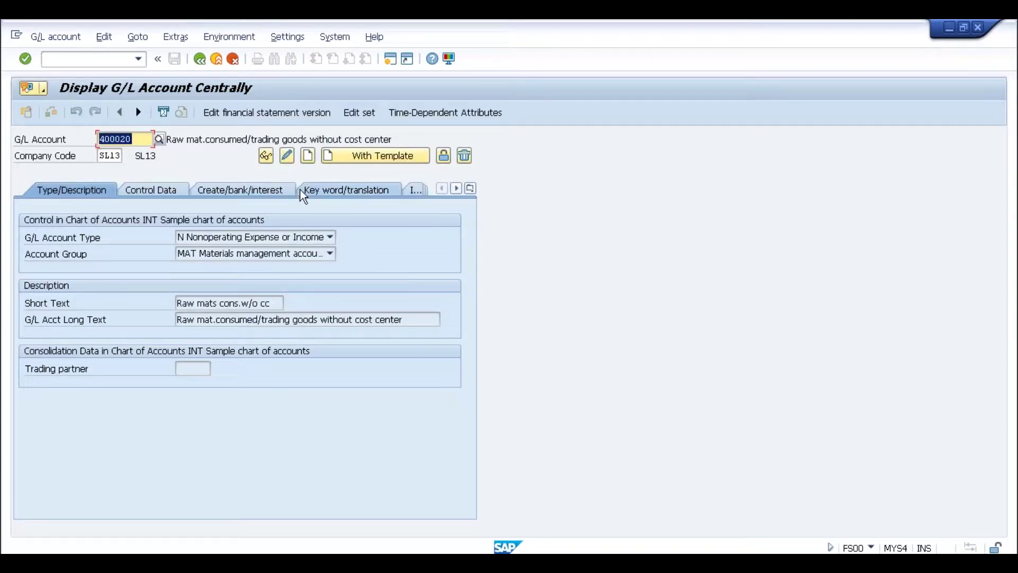
Start creating the G/L account "Raw mat.consumed/trading goods without cost center" in company code SL11
left_click(118, 155)
key("BackSpace")
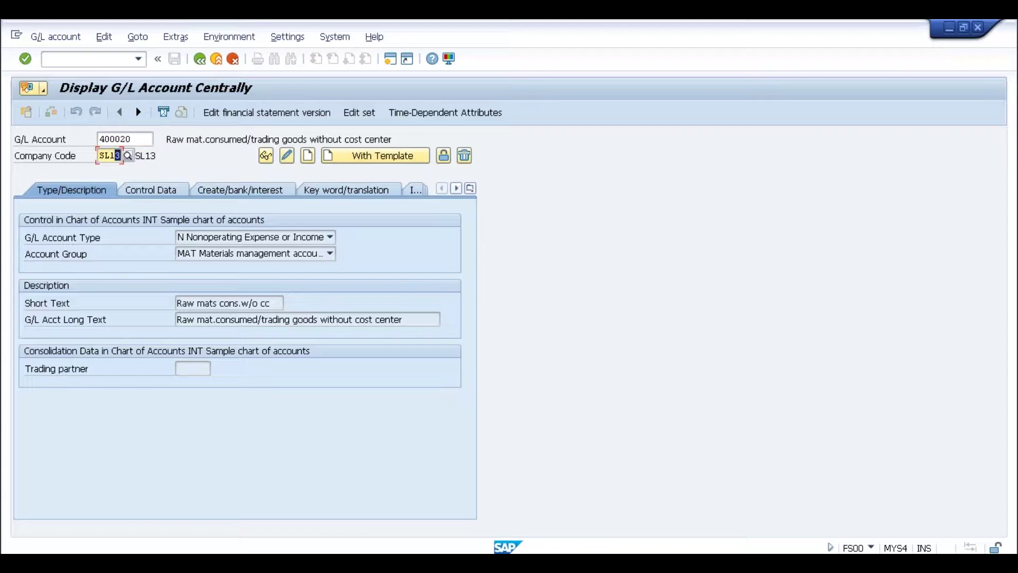
type("1")
left_click(140, 184)
left_click(308, 156)
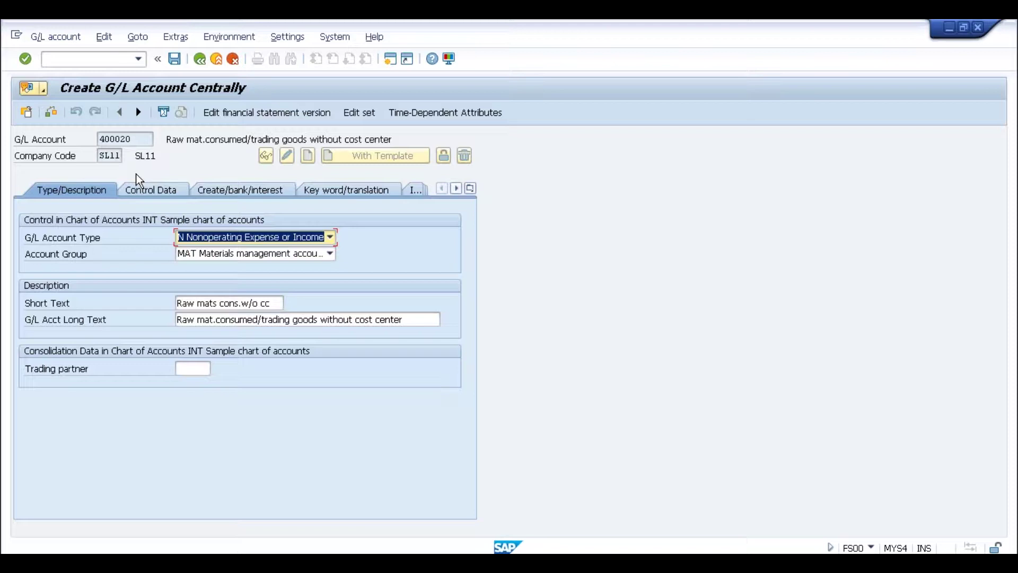
Review the new G/L account's control data, set its field status group to G004, and save the account
left_click(154, 189)
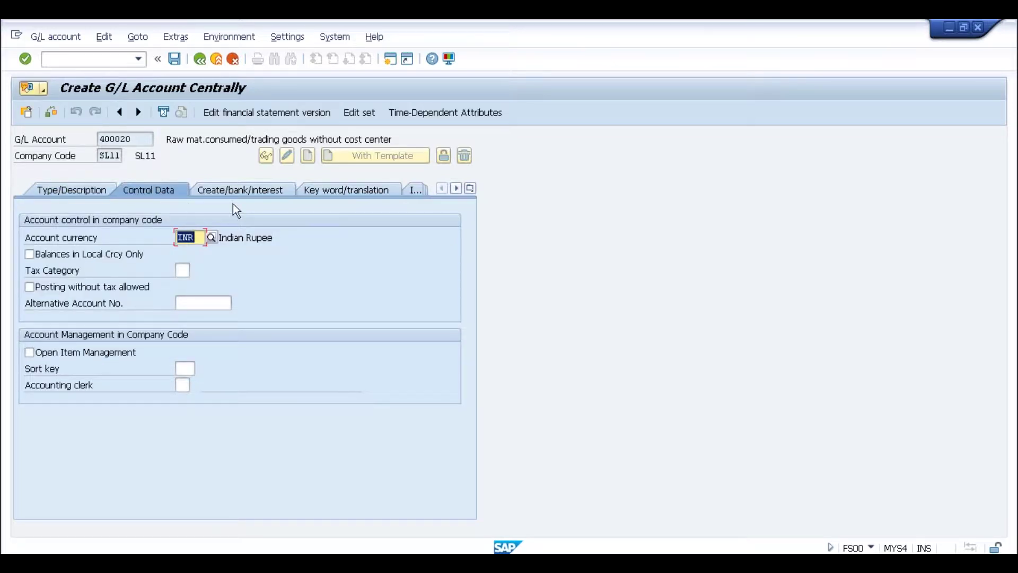
left_click(239, 190)
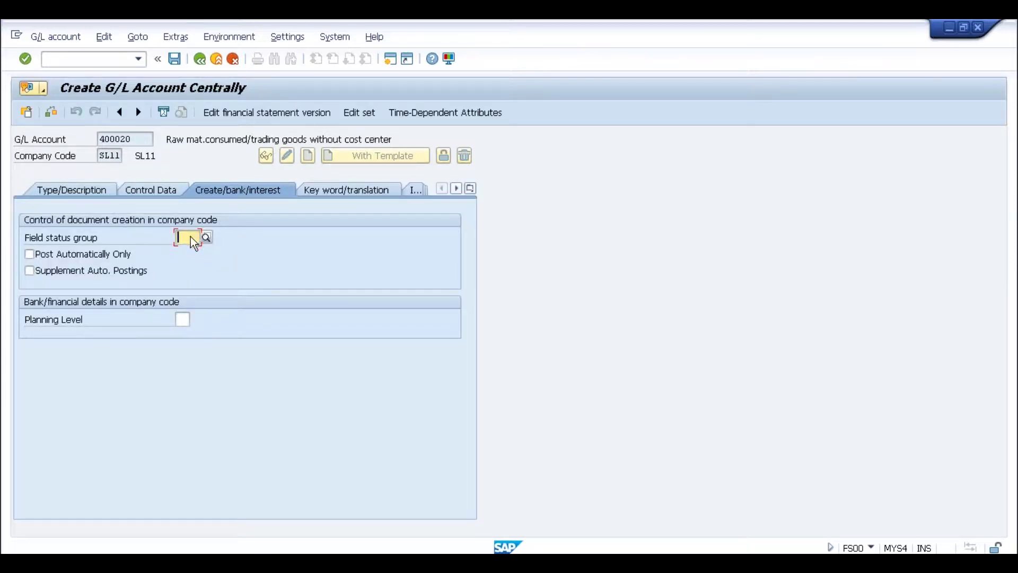
type("g004")
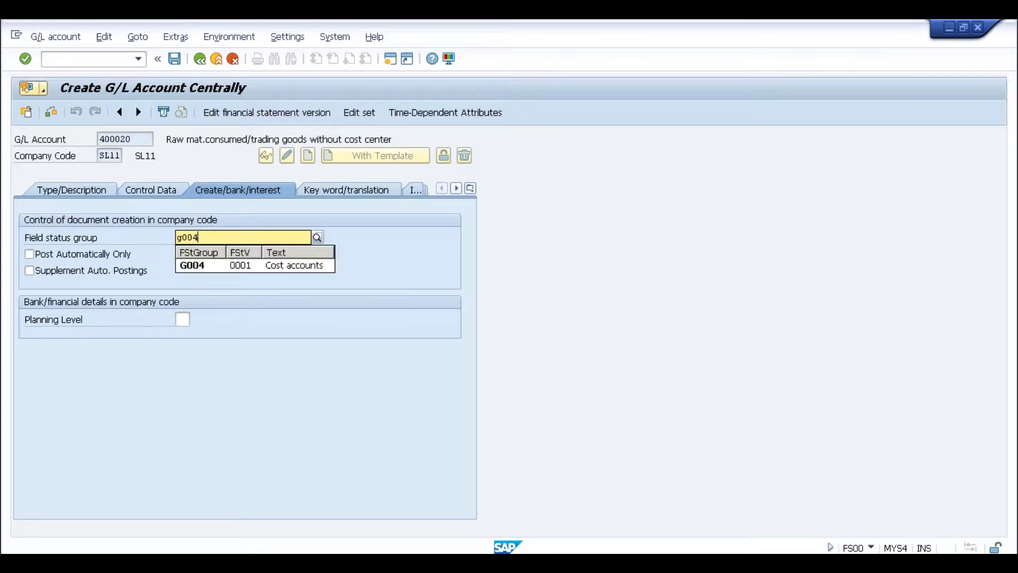
key("Return")
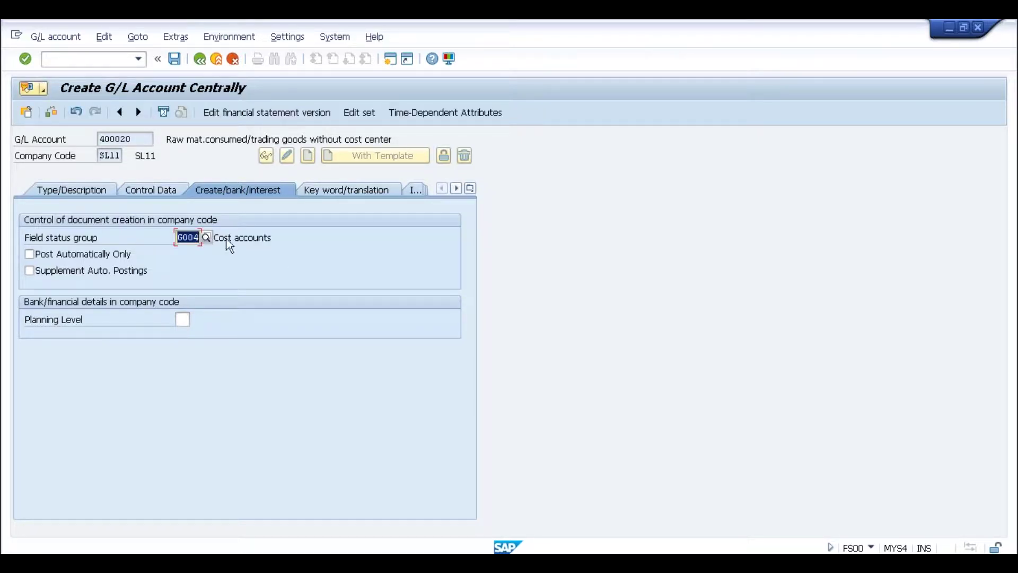
left_click(225, 239)
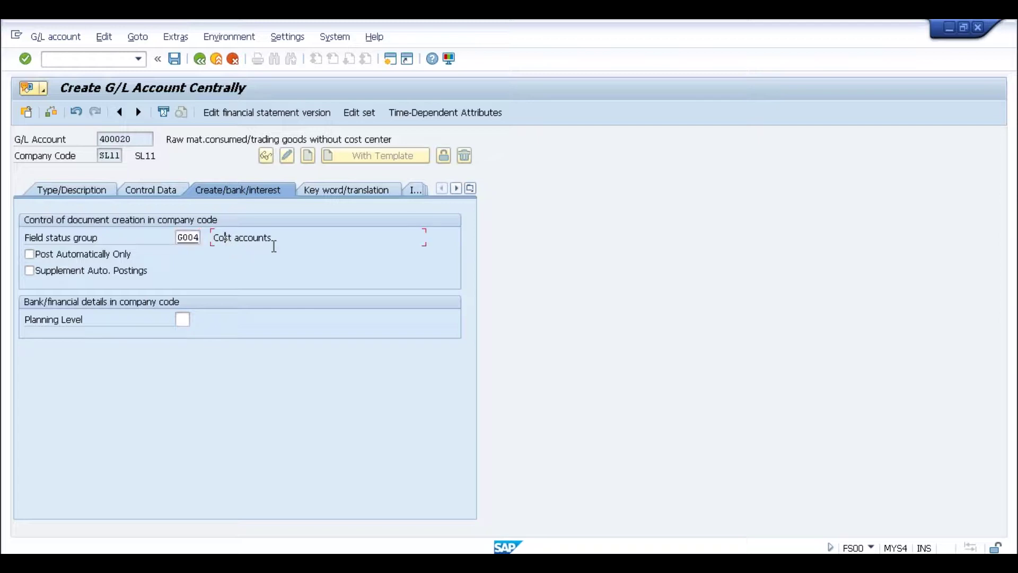
left_click(175, 60)
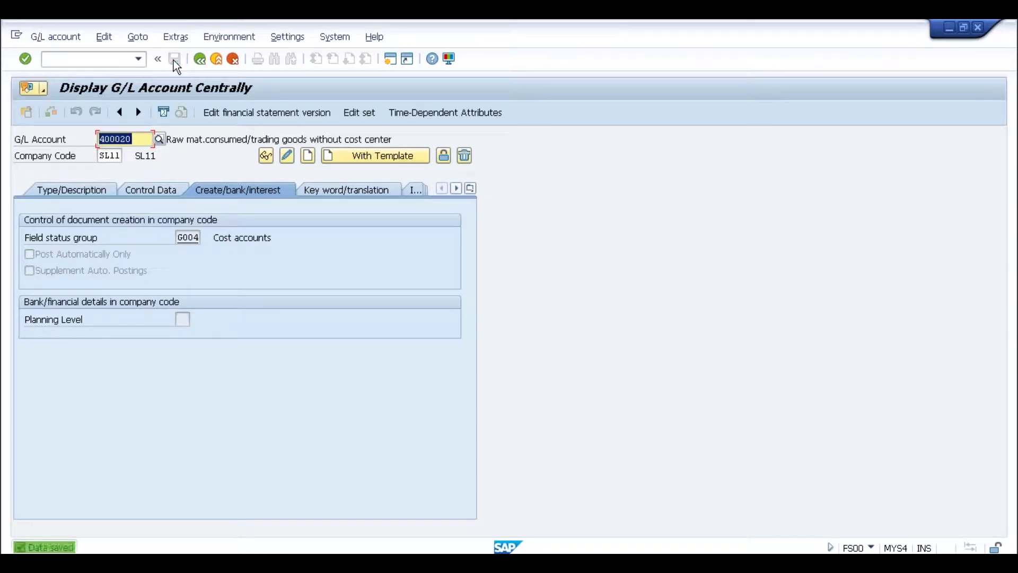
Return from the error log to the outbound delivery, try posting the goods issue again, and check the new error log
key("alt+Tab")
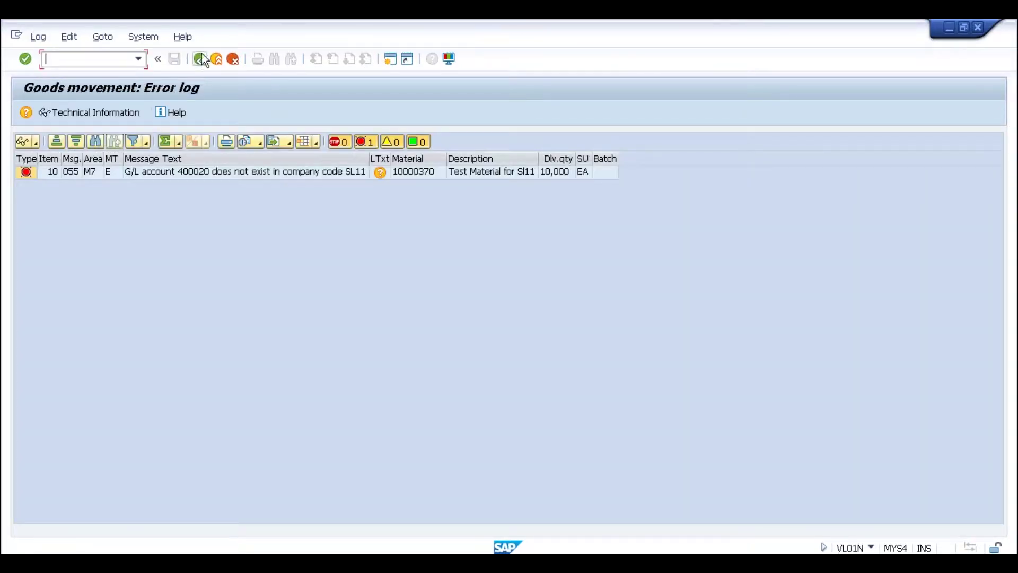
left_click(200, 59)
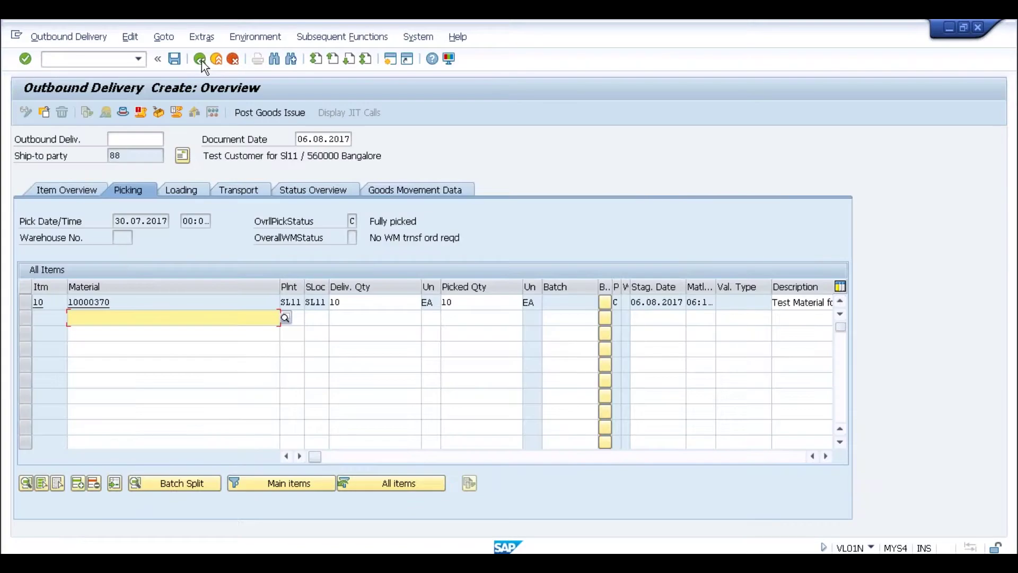
left_click(282, 112)
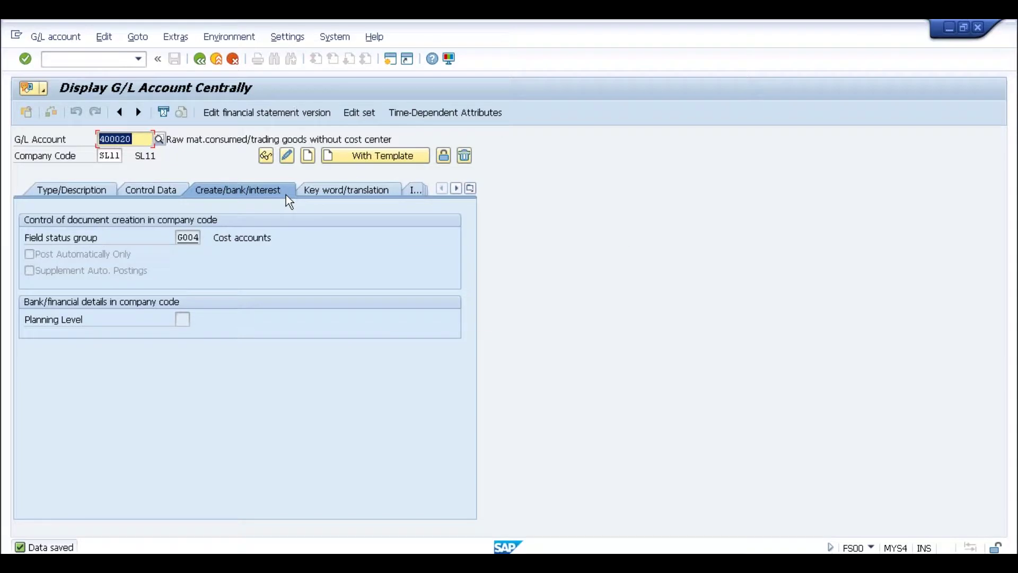
key("F3")
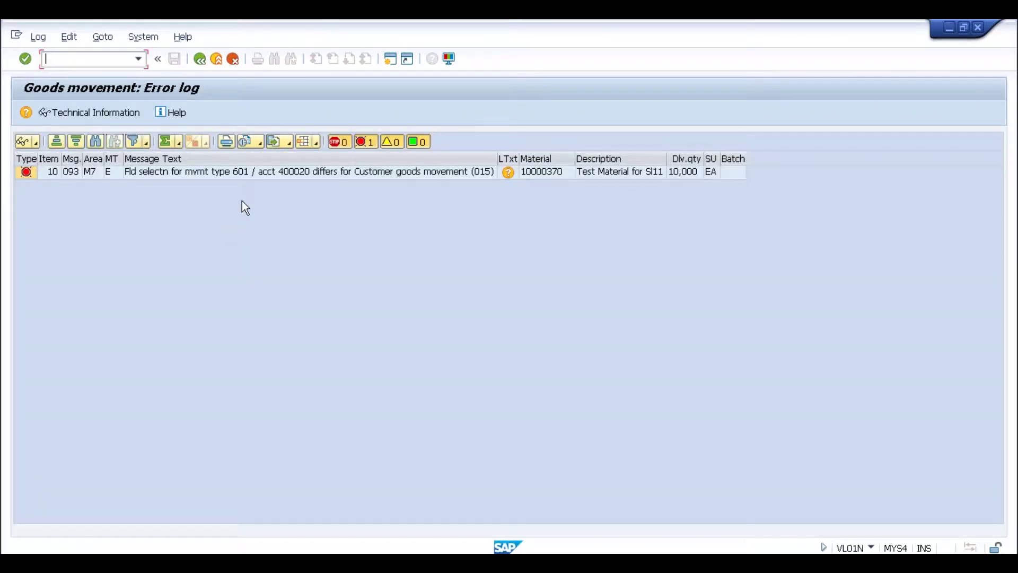
Change the G/L account's field status group in company code SL11 to G001 and save the account
key("alt+Tab")
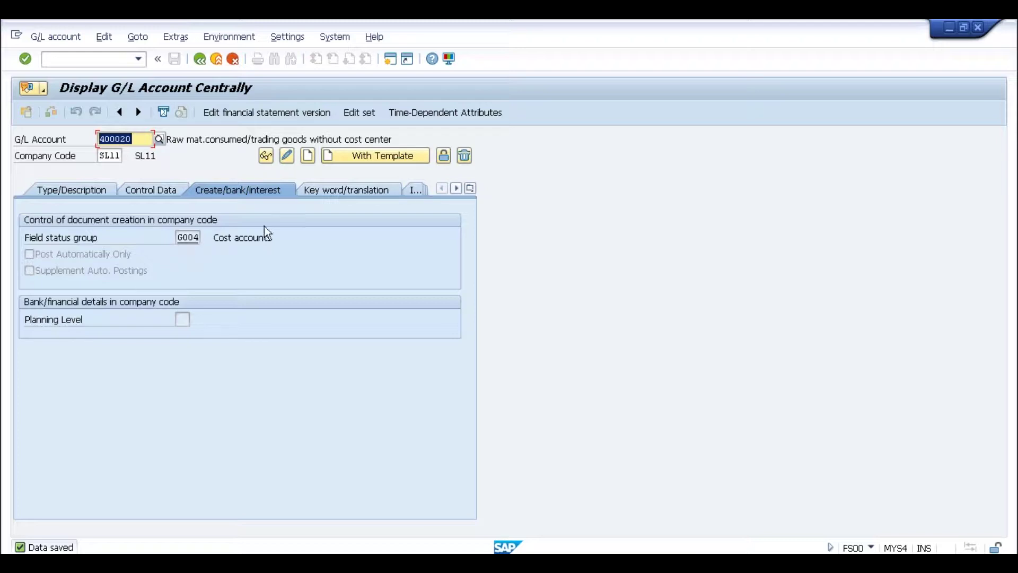
left_click(287, 156)
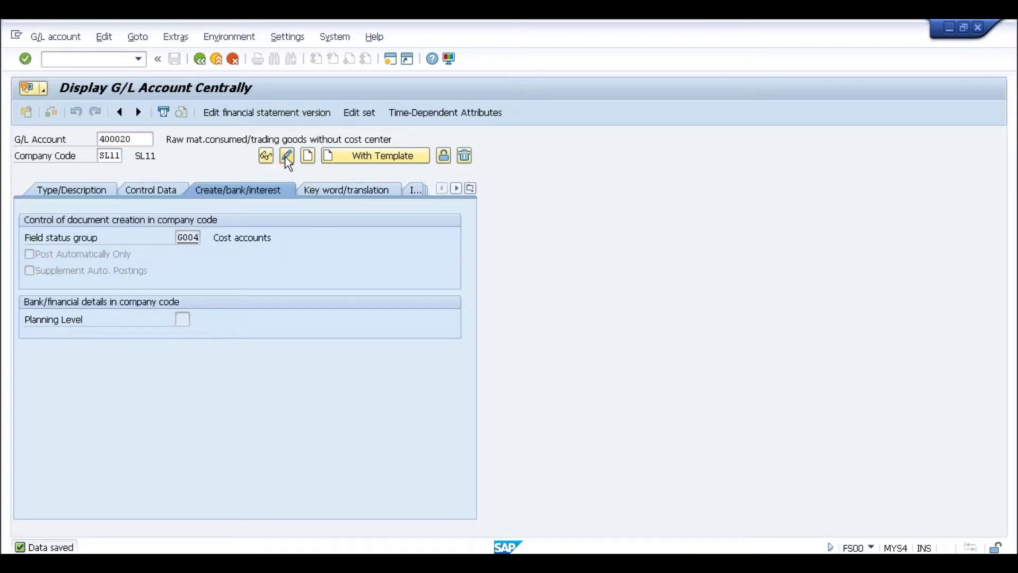
left_click(196, 238)
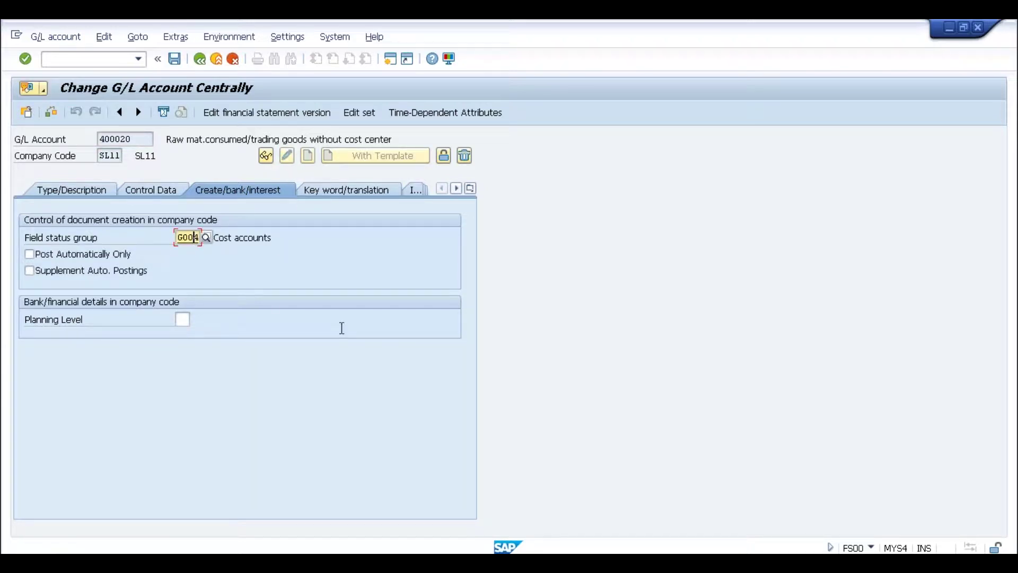
type("1")
key("Return")
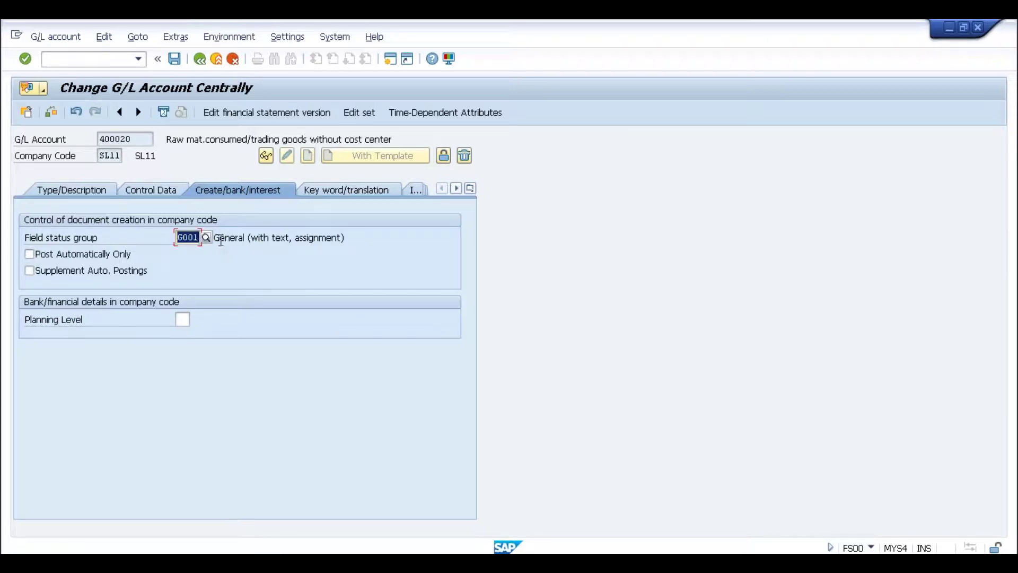
left_click(221, 237)
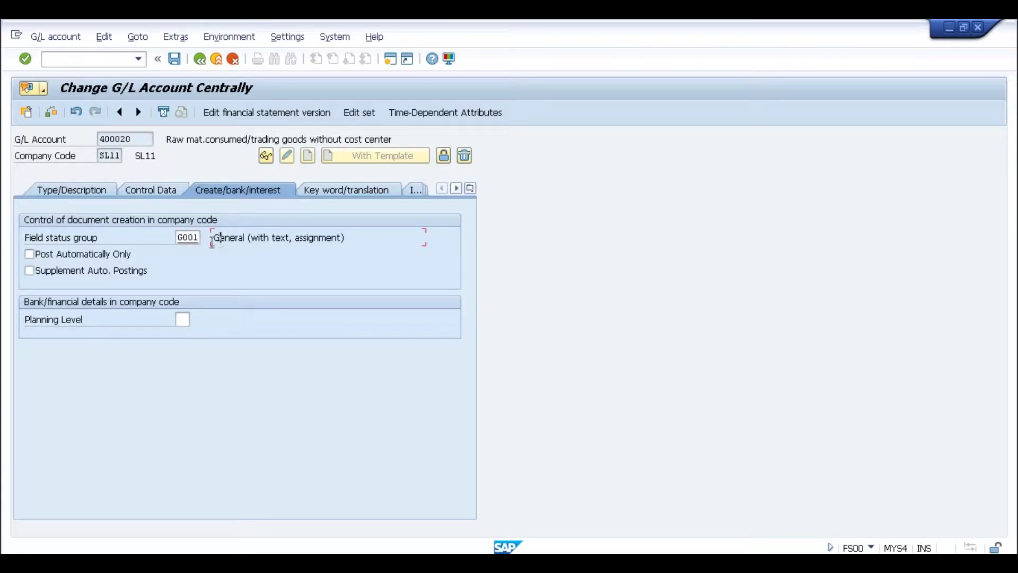
left_click(174, 60)
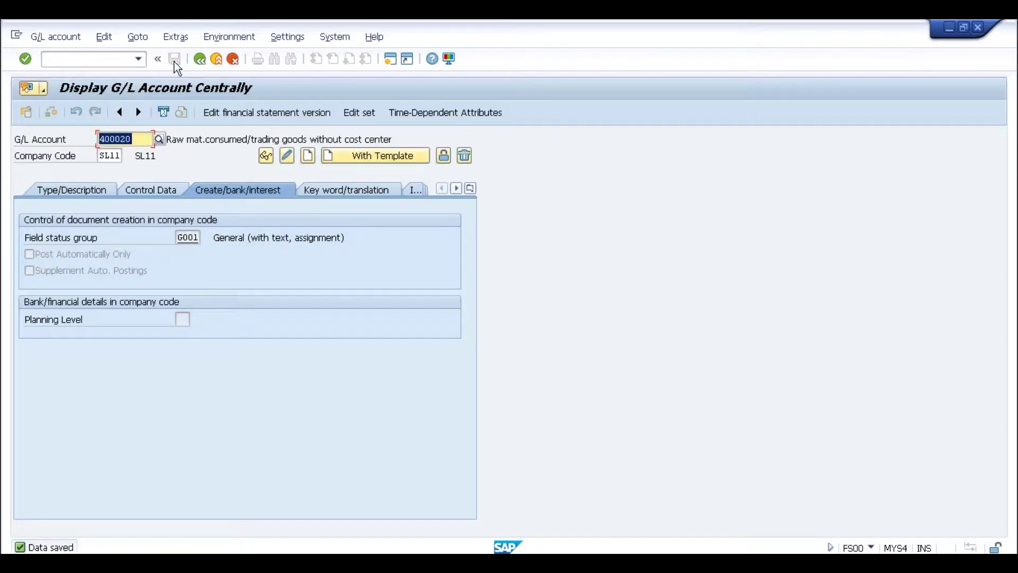
Go back from the goods movement error log to the outbound delivery and retry the goods issue posting
key("alt+Tab")
left_click(199, 60)
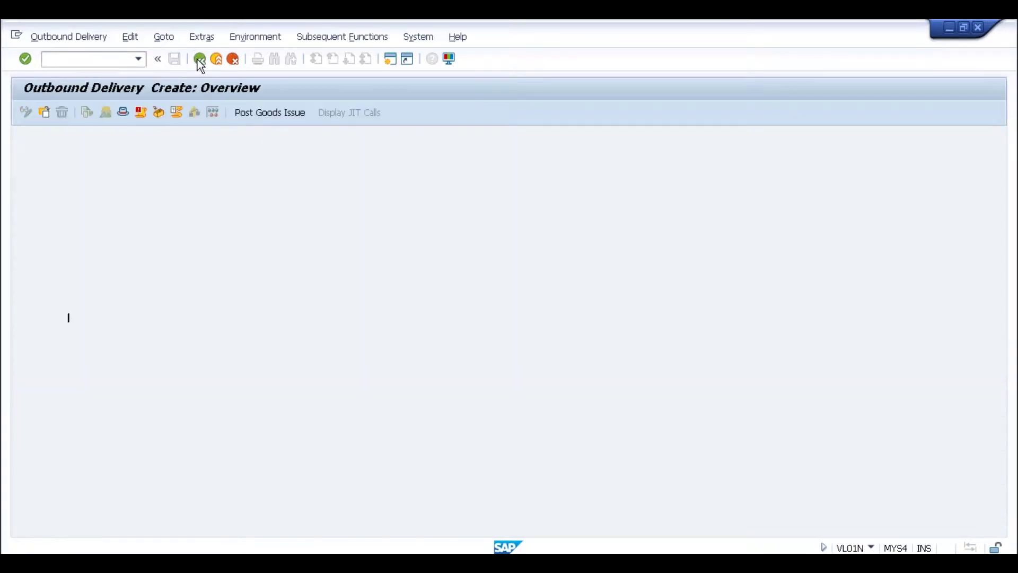
left_click(271, 112)
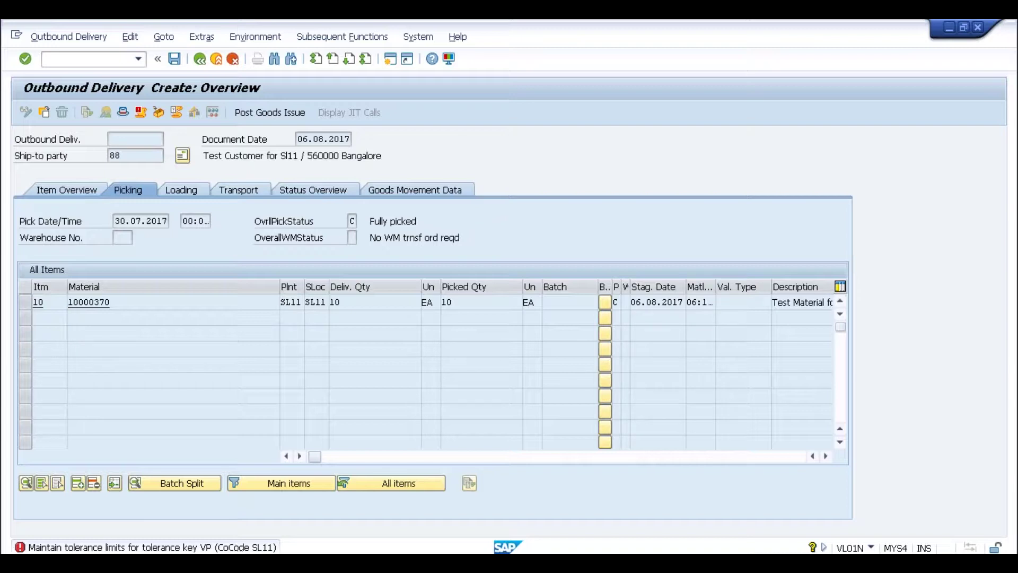
Display the tolerance key error's long text, follow its "Define tolerance limits" link, and open the Set Tolerance Limits activity
double_click(240, 548)
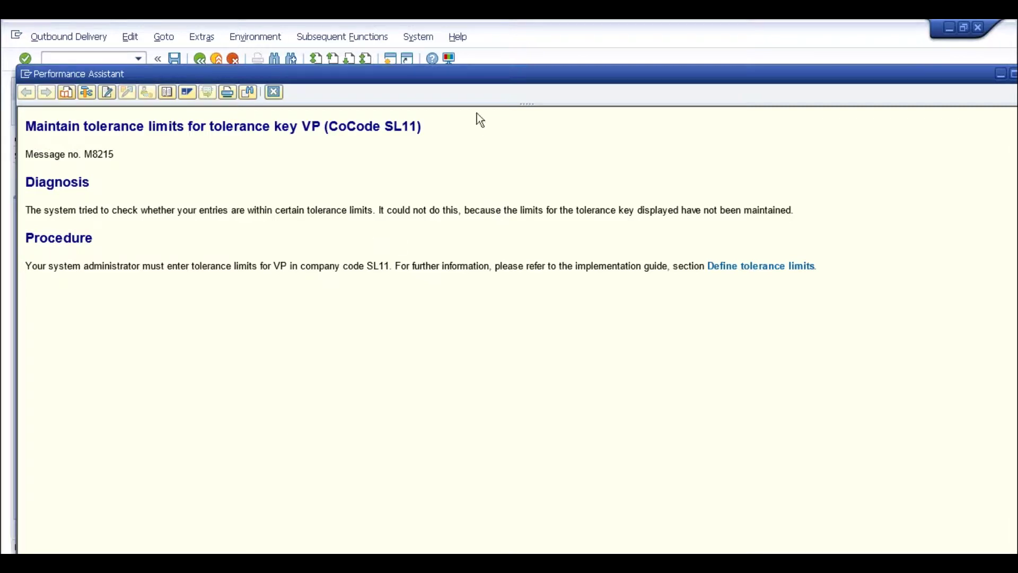
double_click(493, 82)
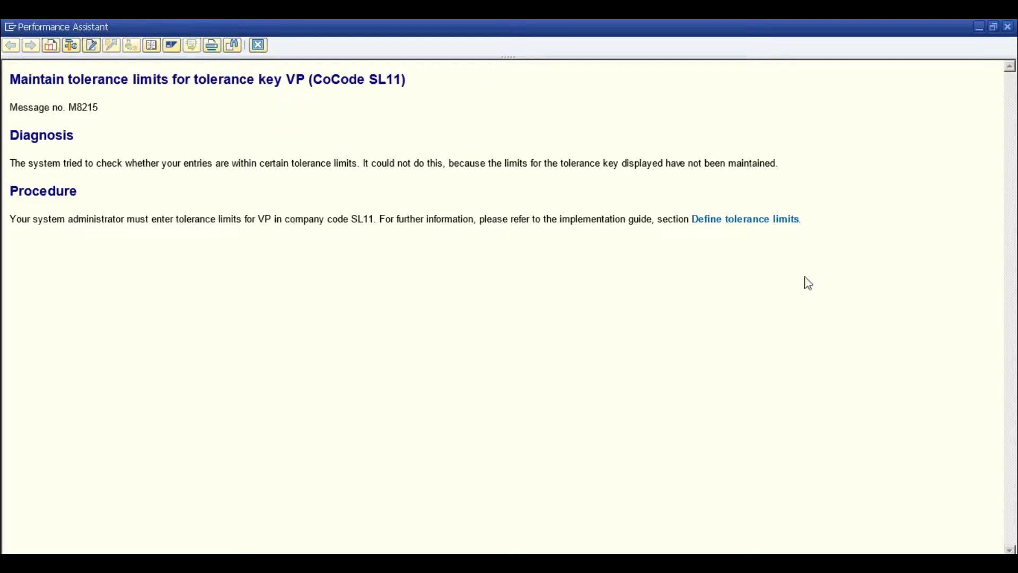
left_click(754, 219)
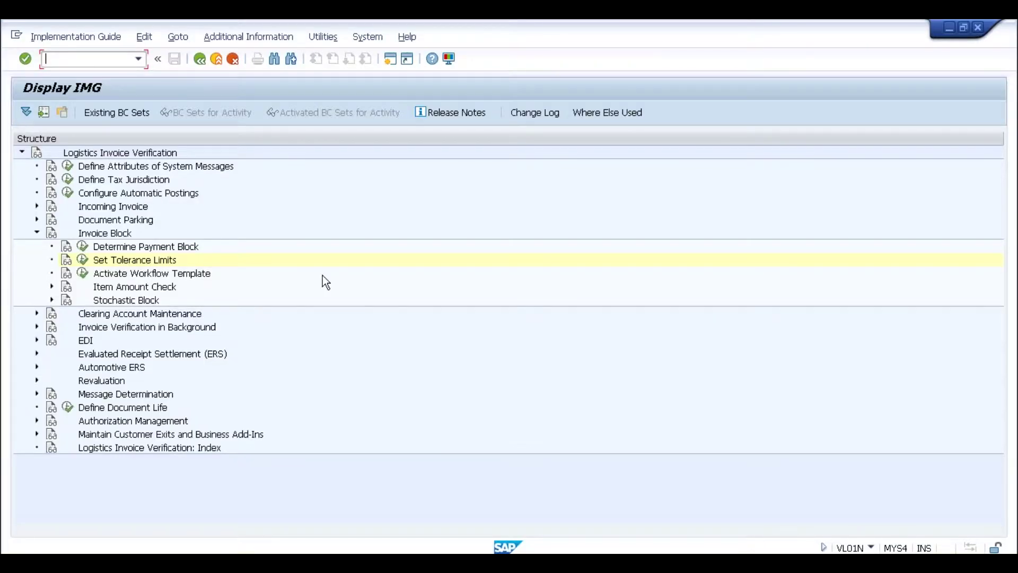
left_click(82, 259)
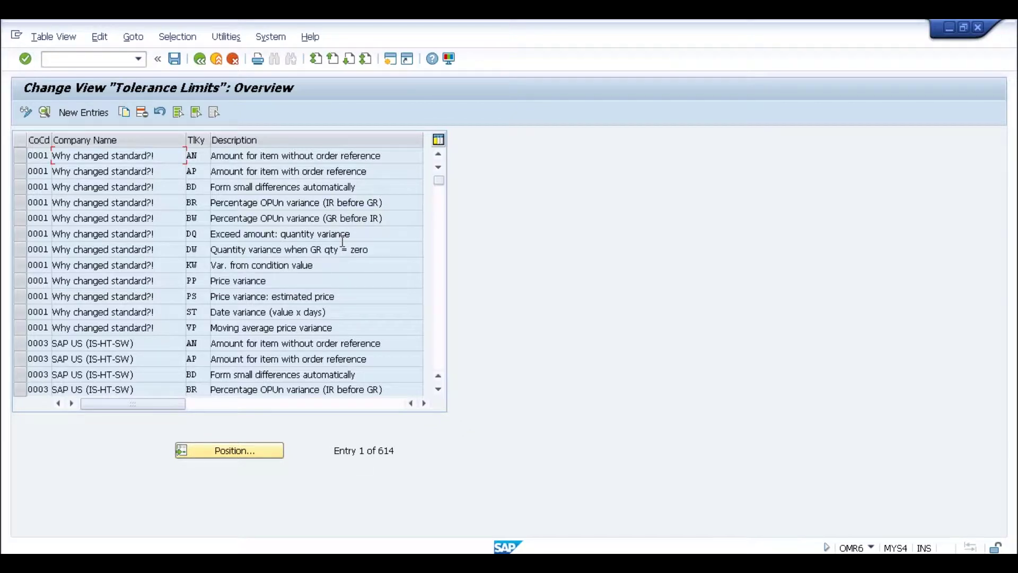
Copy the tolerance key VP entry of company code 0001 to company code SL11 and save it in the proposed customizing request
left_click(192, 327)
left_click(21, 328)
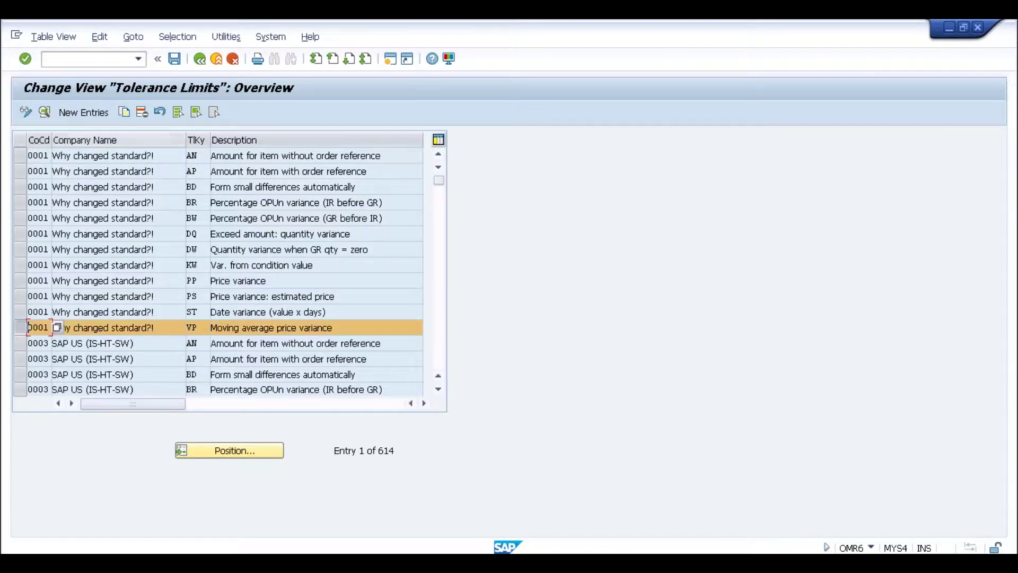
left_click(124, 112)
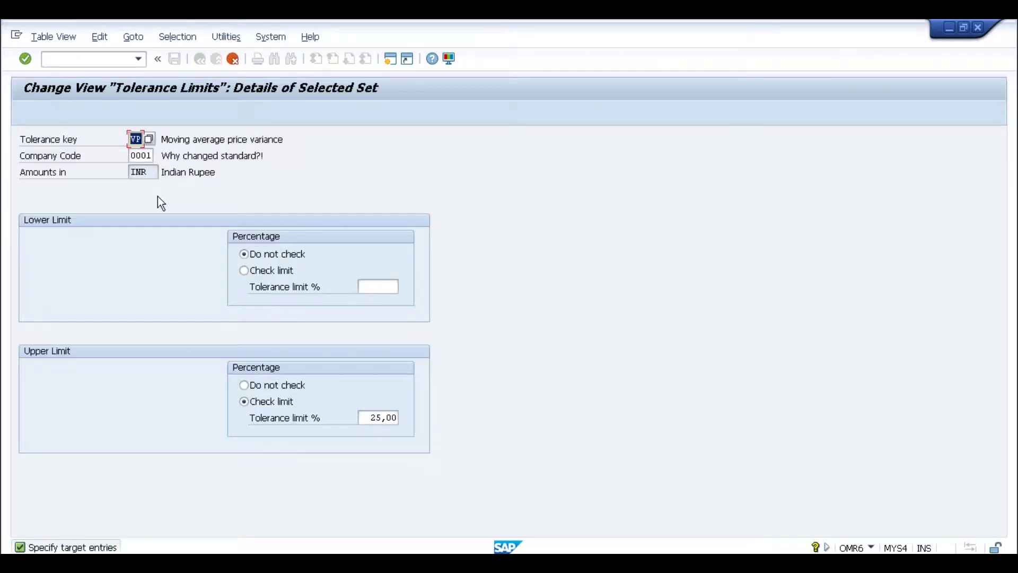
key("Tab")
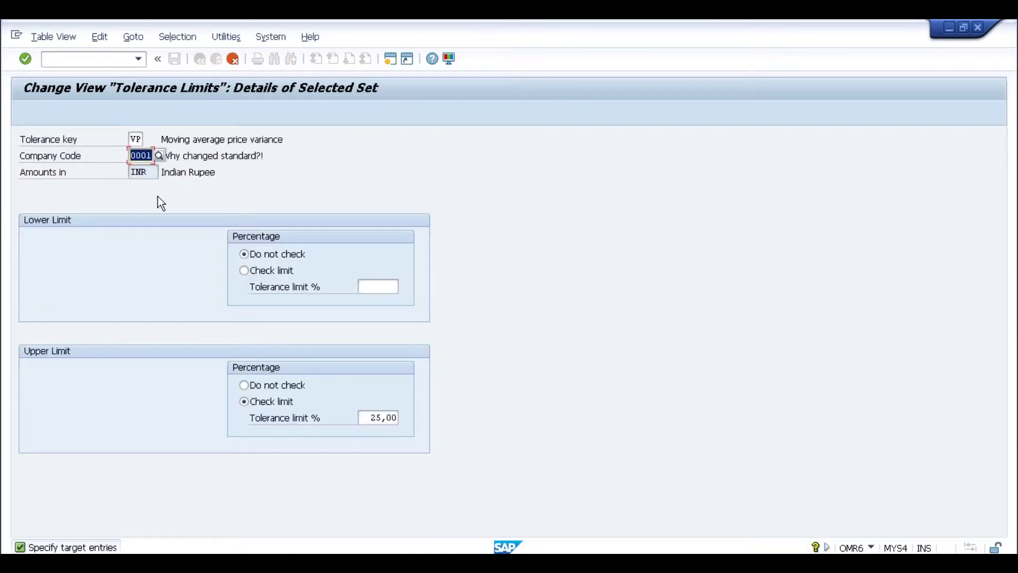
type("SL")
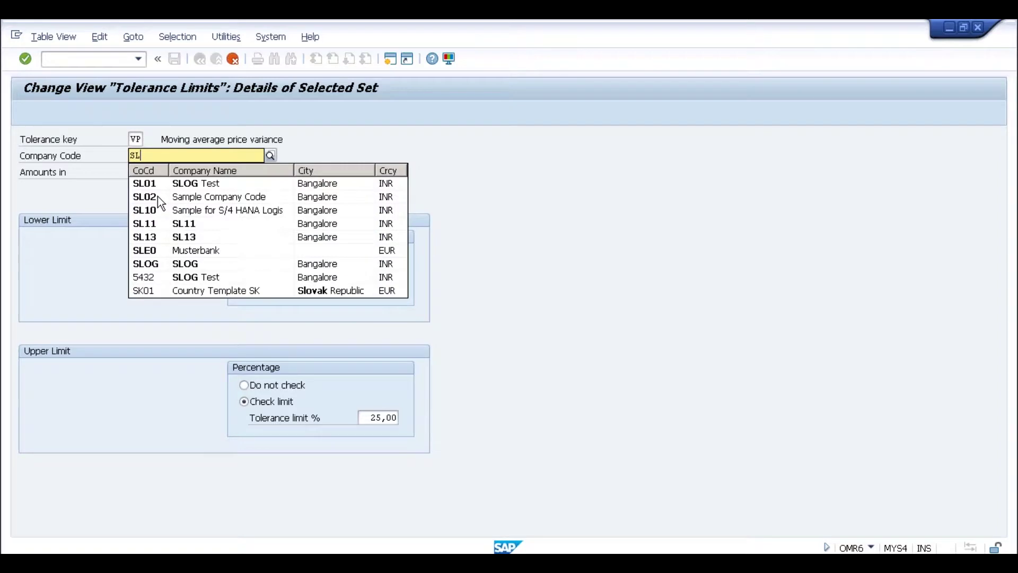
type("11")
key("Return")
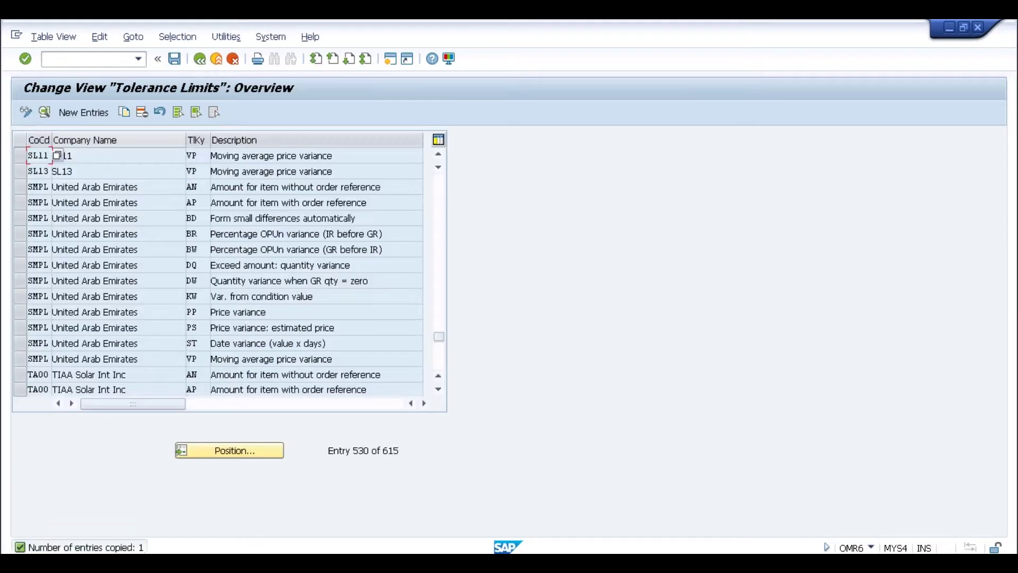
left_click(174, 59)
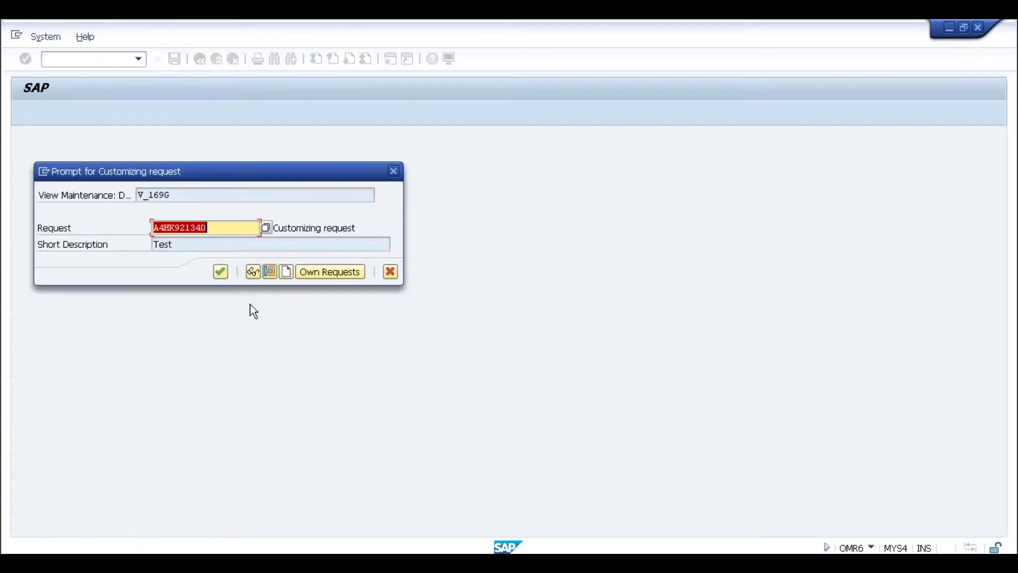
left_click(221, 272)
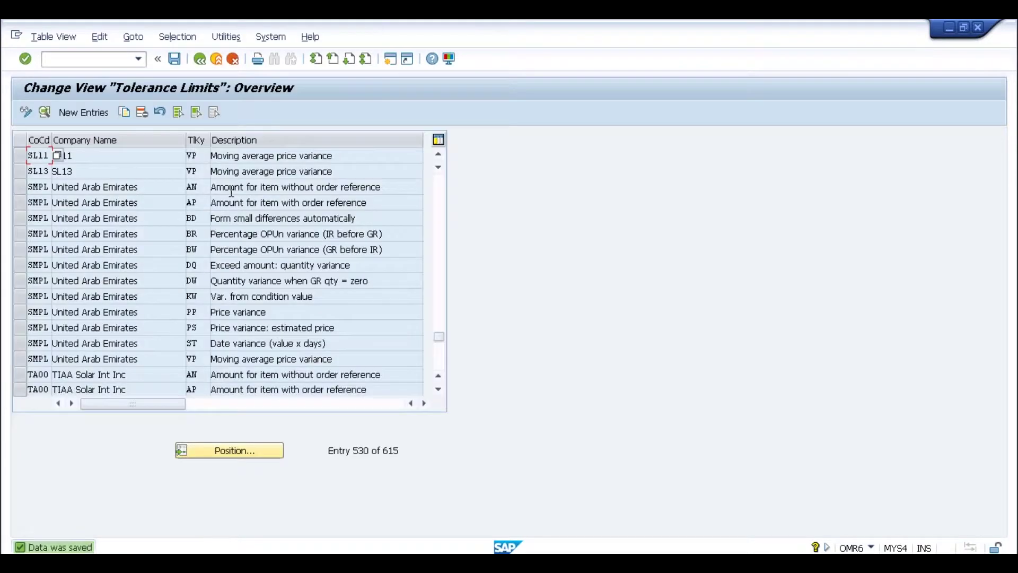
Close the Performance Assistant, leave the tolerance limits overview, and select the Logistics Invoice Verification node in the IMG structure
key("F1")
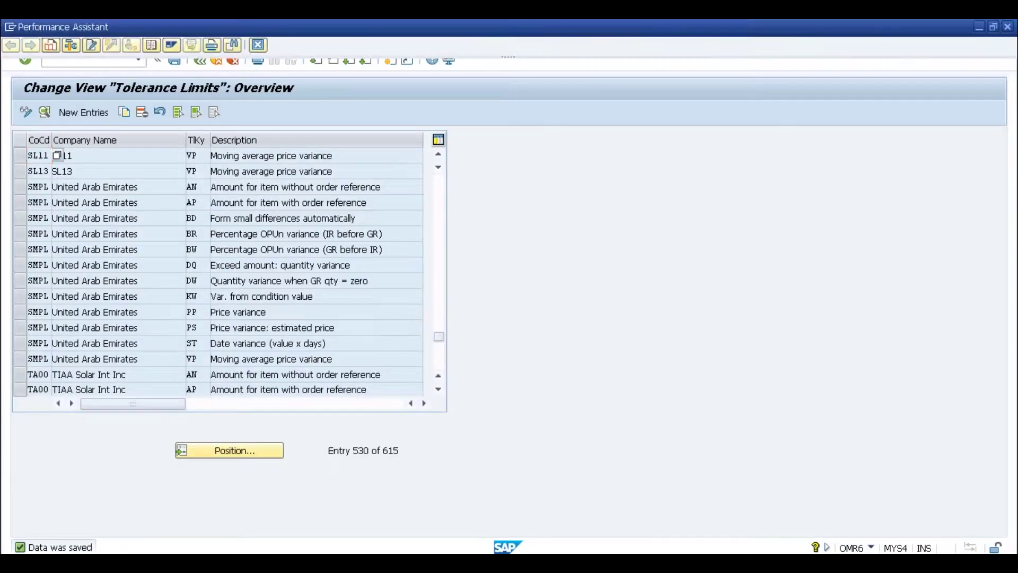
key("Escape")
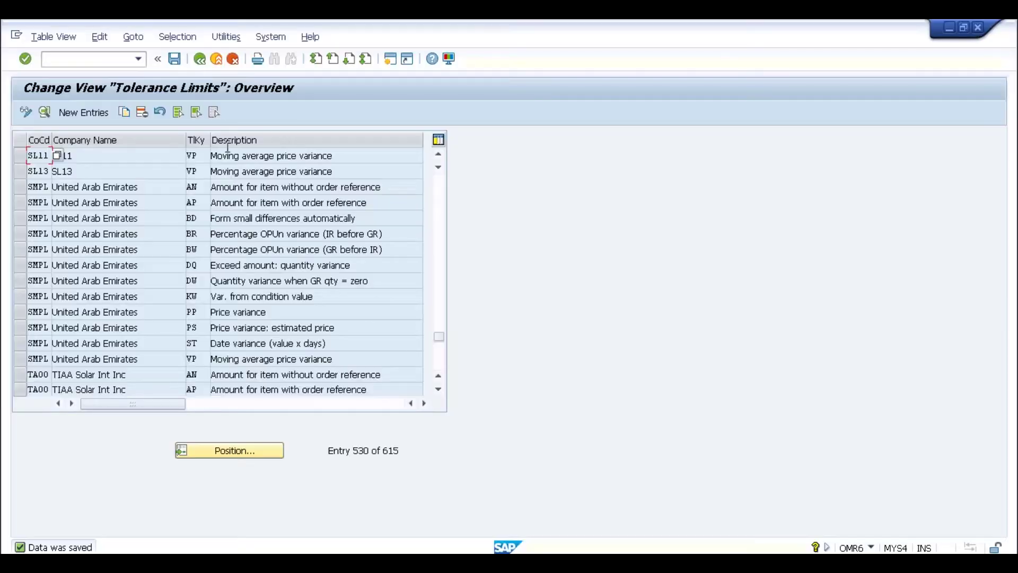
left_click(200, 60)
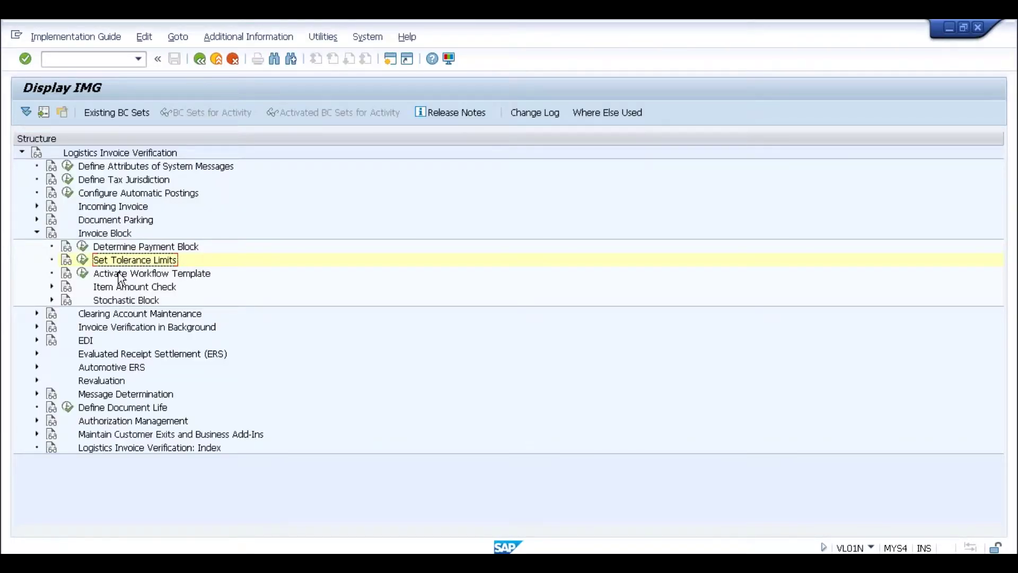
left_click(122, 153)
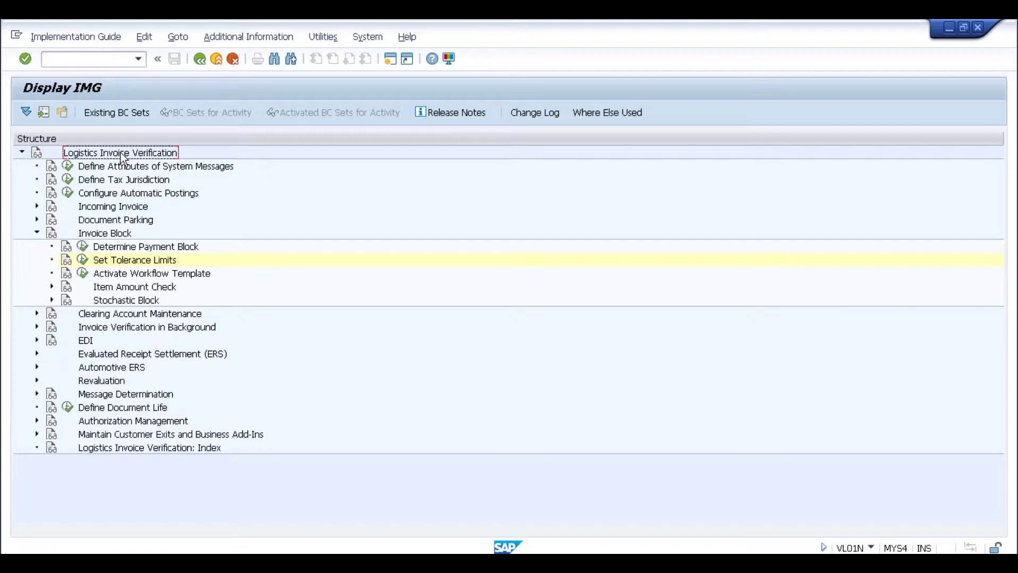
Leave the Logistics Invoice Verification structure and the error's long text, and retry the goods issue posting for item 10 of the outbound delivery
left_click(110, 234)
left_click(118, 260)
left_click(201, 57)
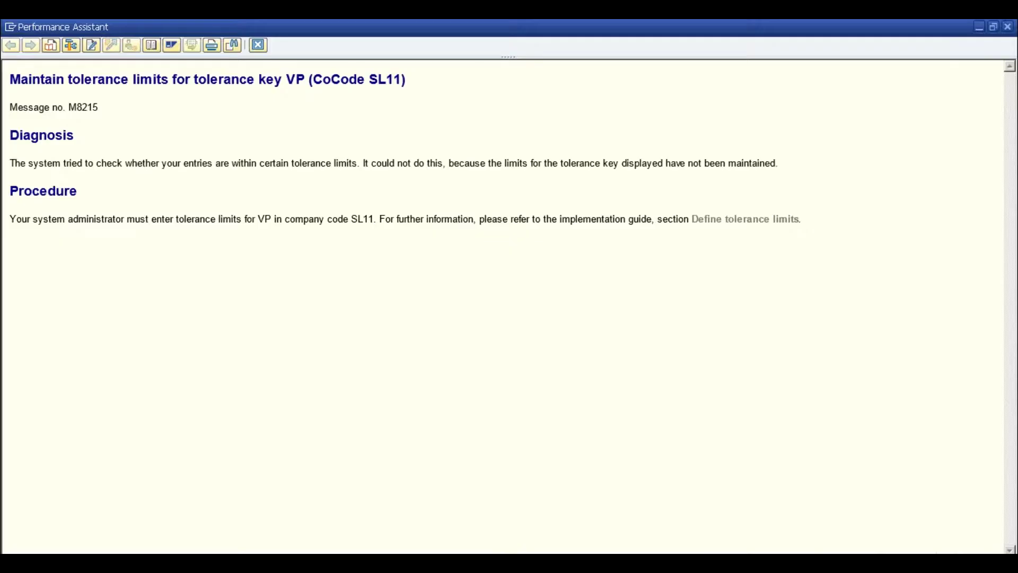
left_click(258, 45)
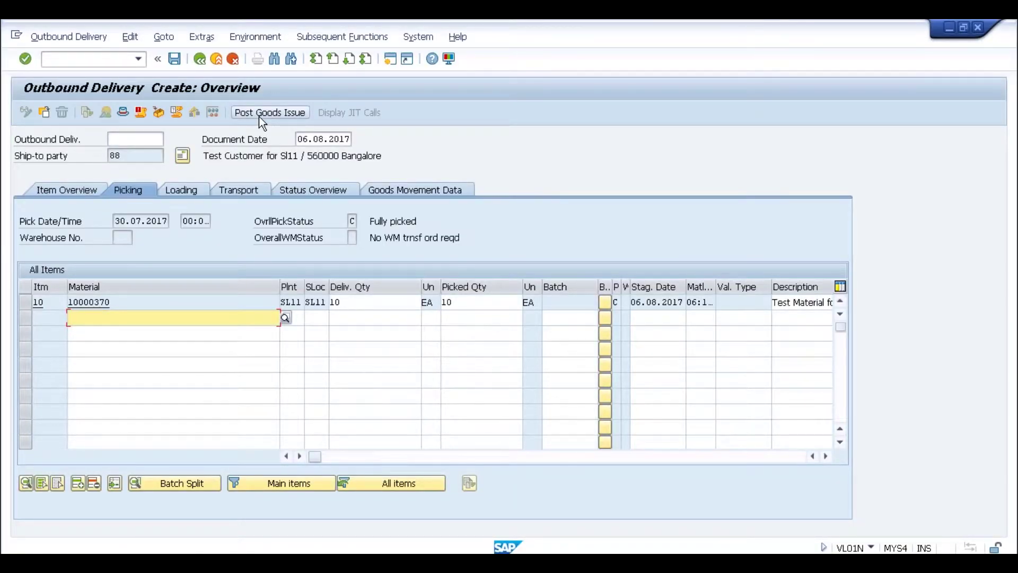
left_click(371, 301)
left_click(25, 302)
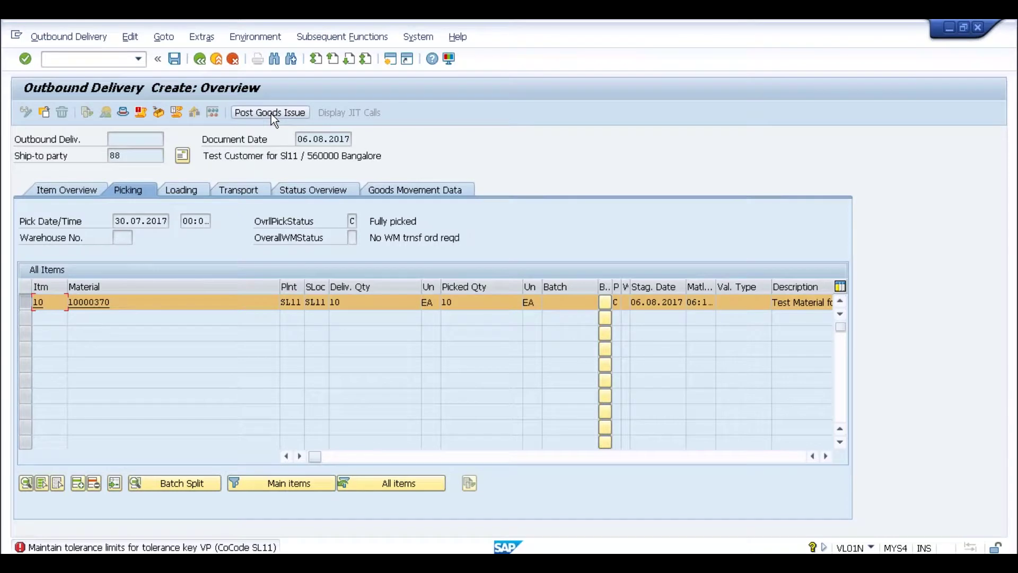
Restart transaction VL01N and create the outbound delivery again from the same sales order with shipping point SL11
left_click(101, 61)
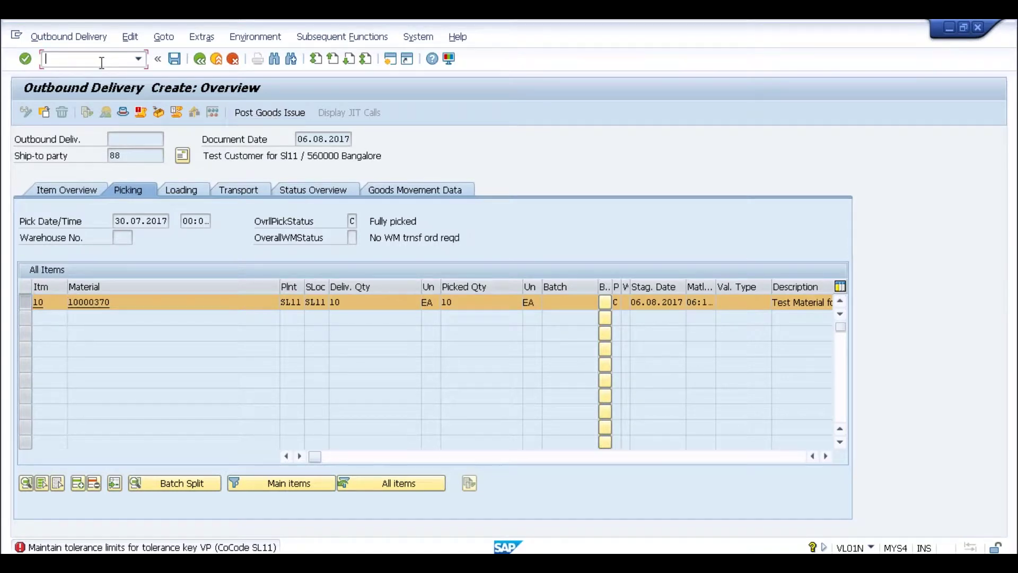
type("/nvl01n")
key("Return")
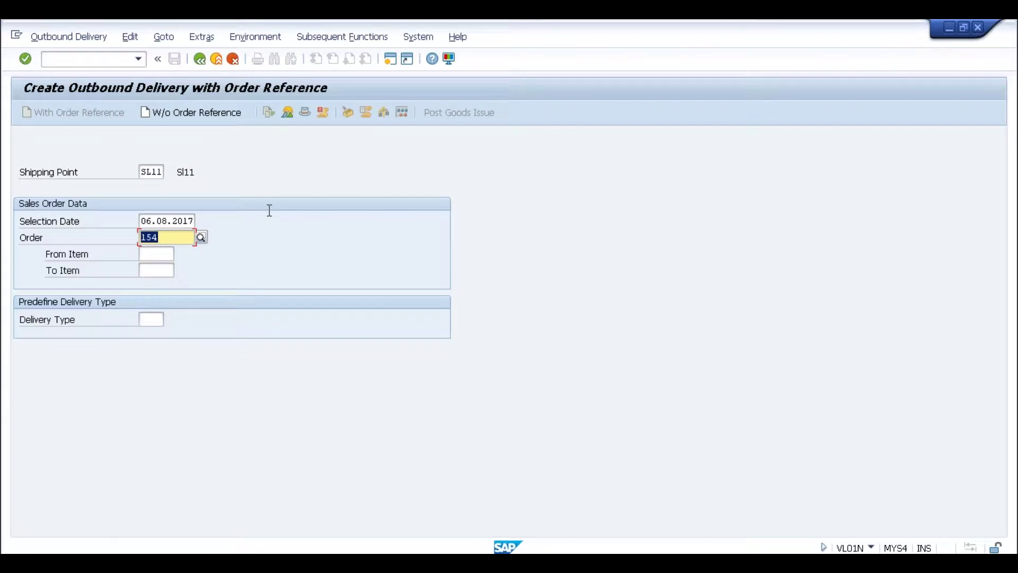
key("Return")
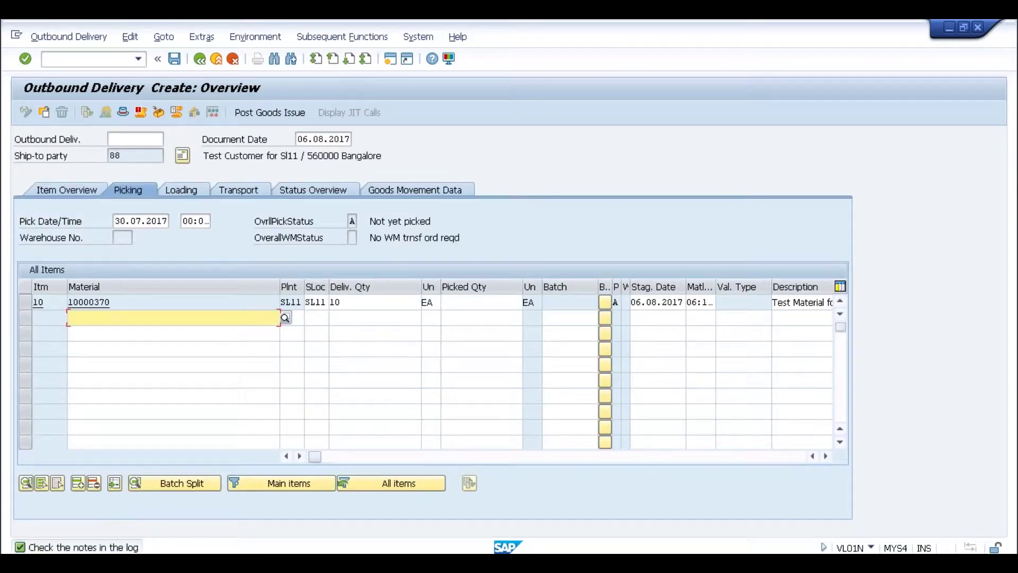
Set the picked quantity of item 10 to 10 and post the goods issue
left_click(475, 306)
type("10")
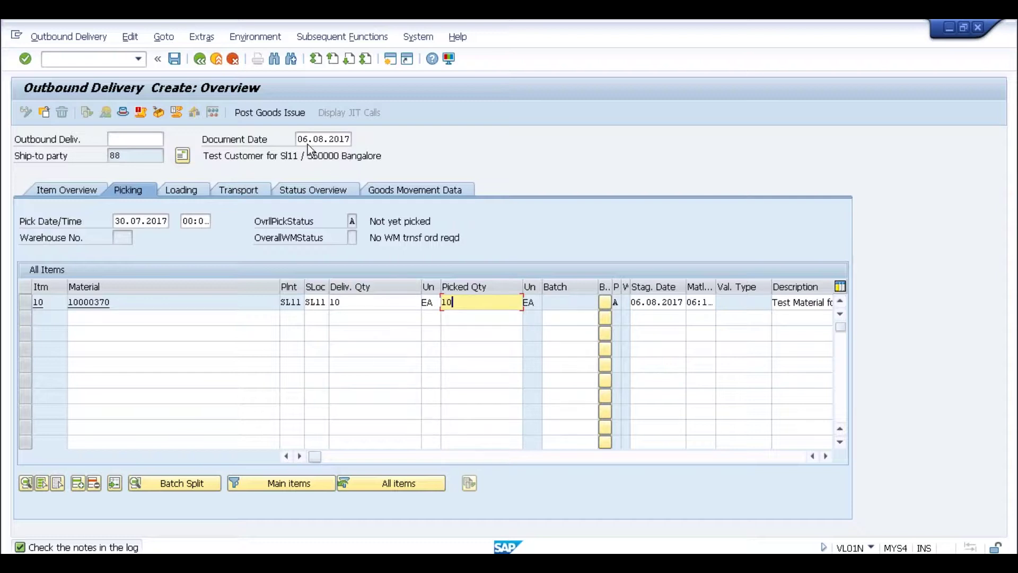
left_click(275, 114)
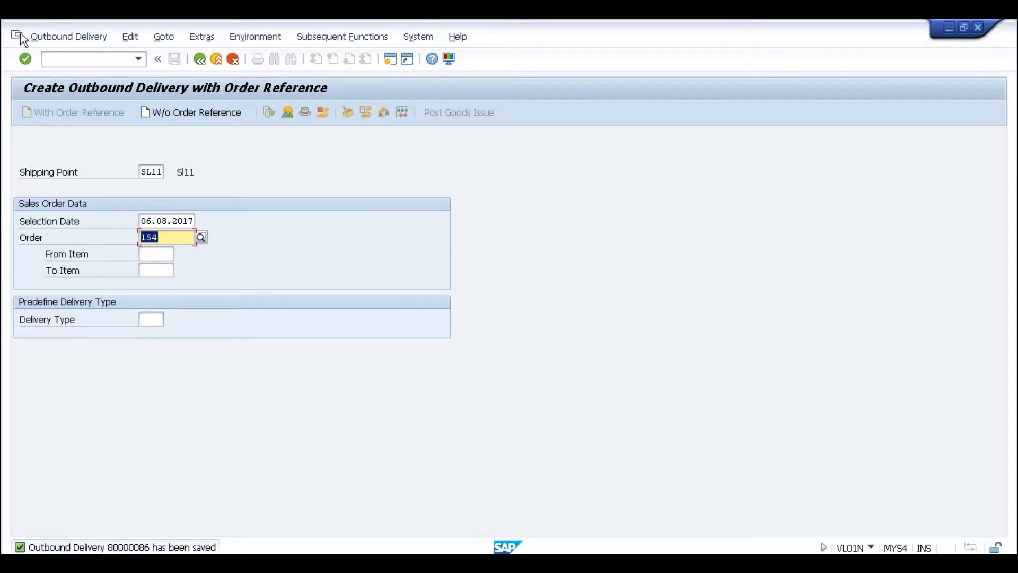
Display the saved outbound delivery and open its document flow
left_click(50, 35)
left_click(68, 106)
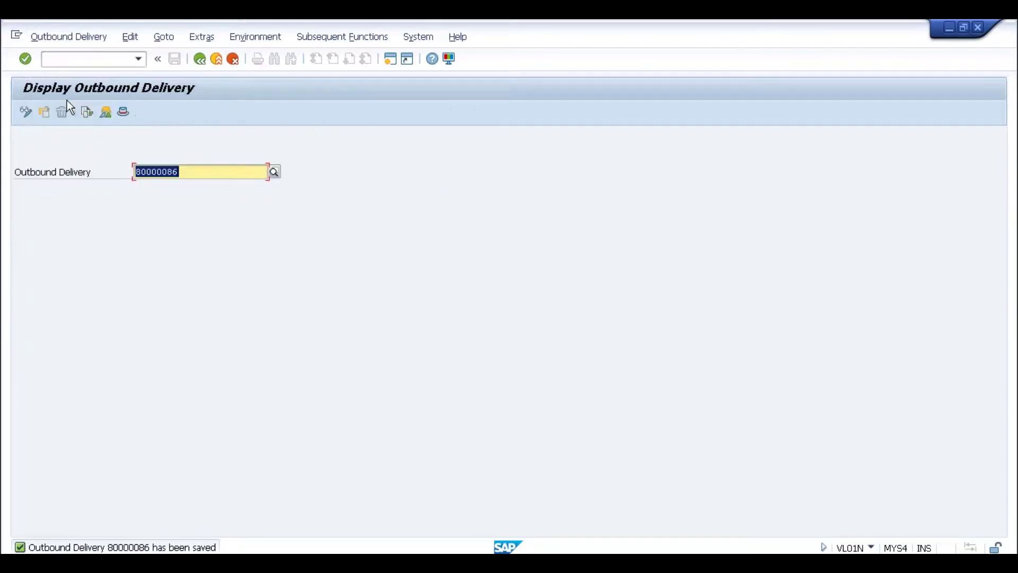
key("Return")
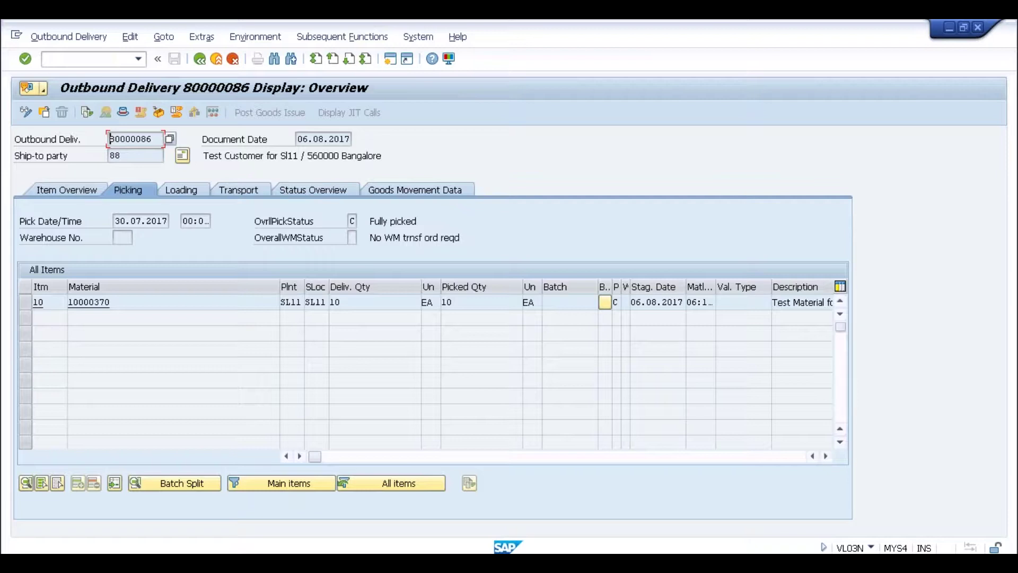
left_click(85, 118)
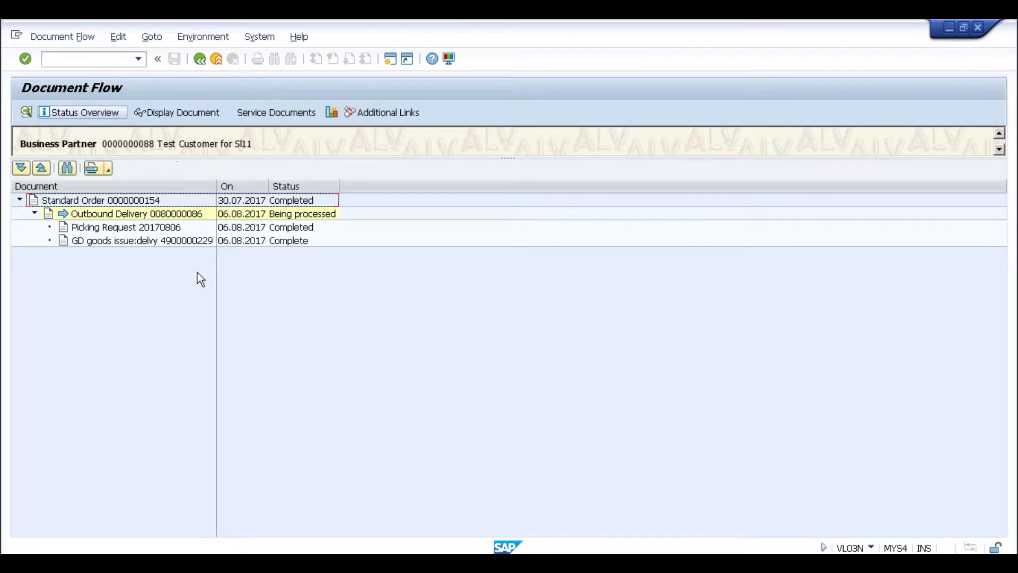
Display the GD goods issue document from the document flow and list its FI documents
left_click(135, 240)
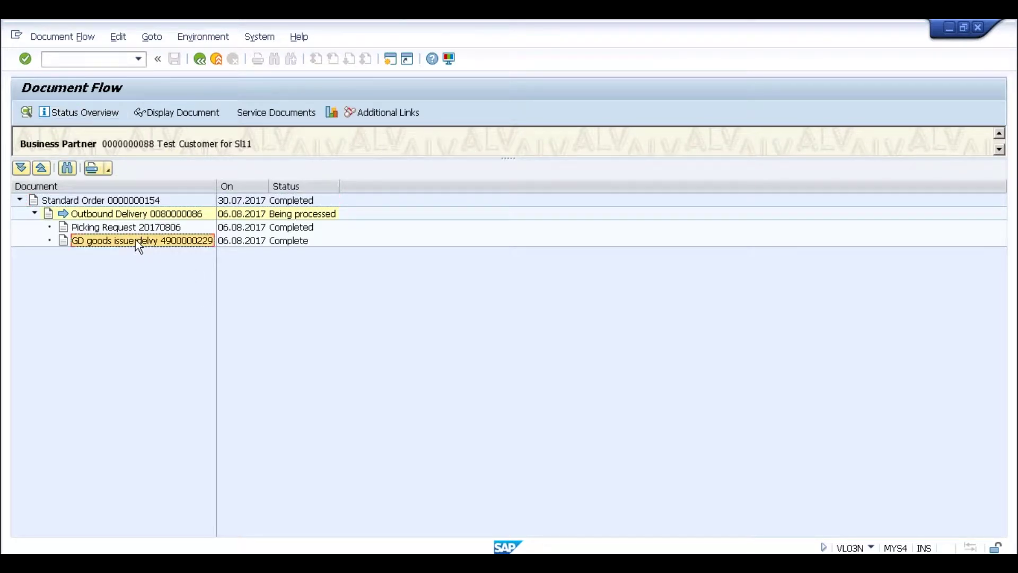
left_click(179, 113)
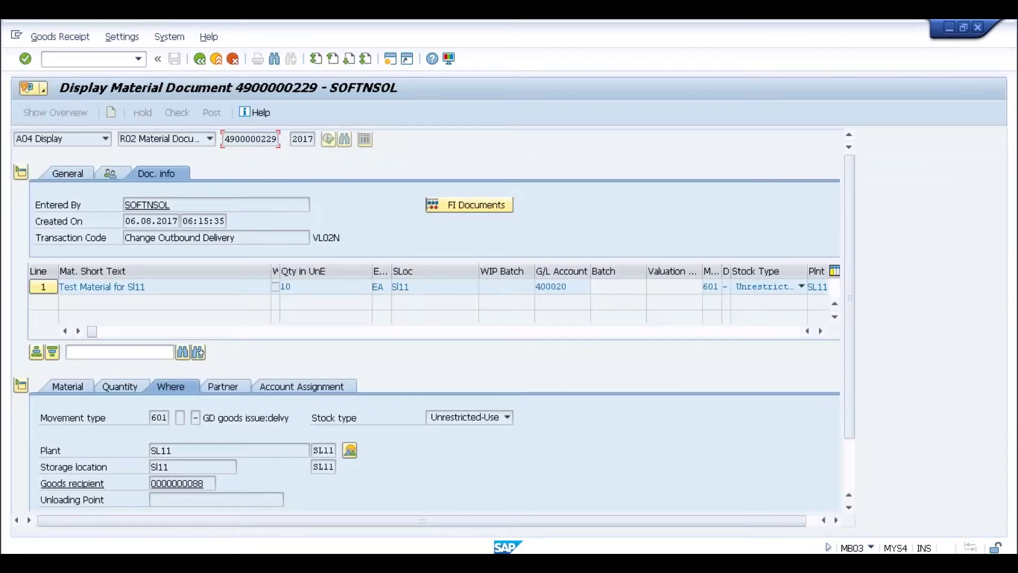
left_click(449, 204)
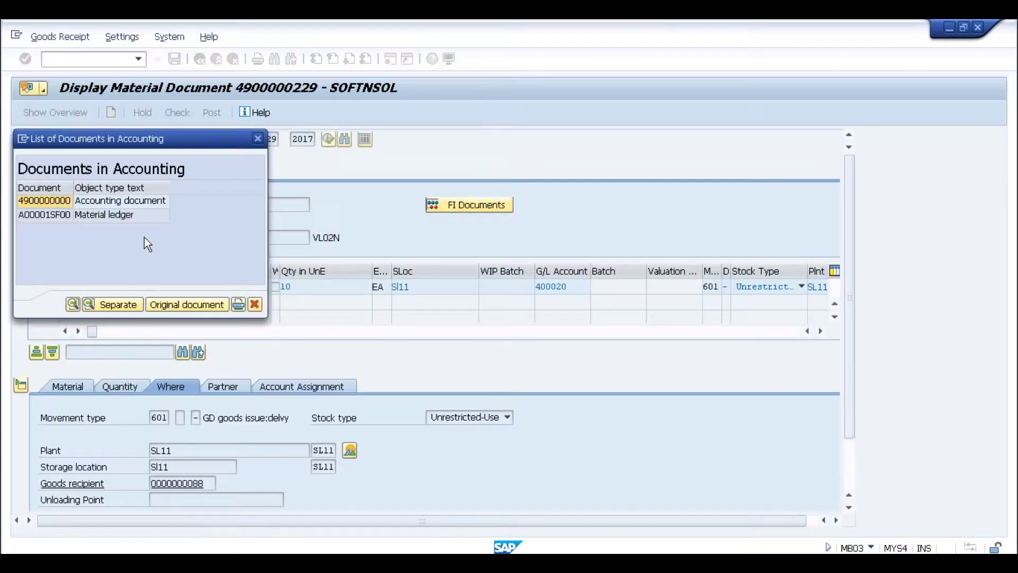
Open the accounting document, examine its Raw mats cons.w/o cc line, and return to the material document, closing the list of accounting documents
left_click(86, 217)
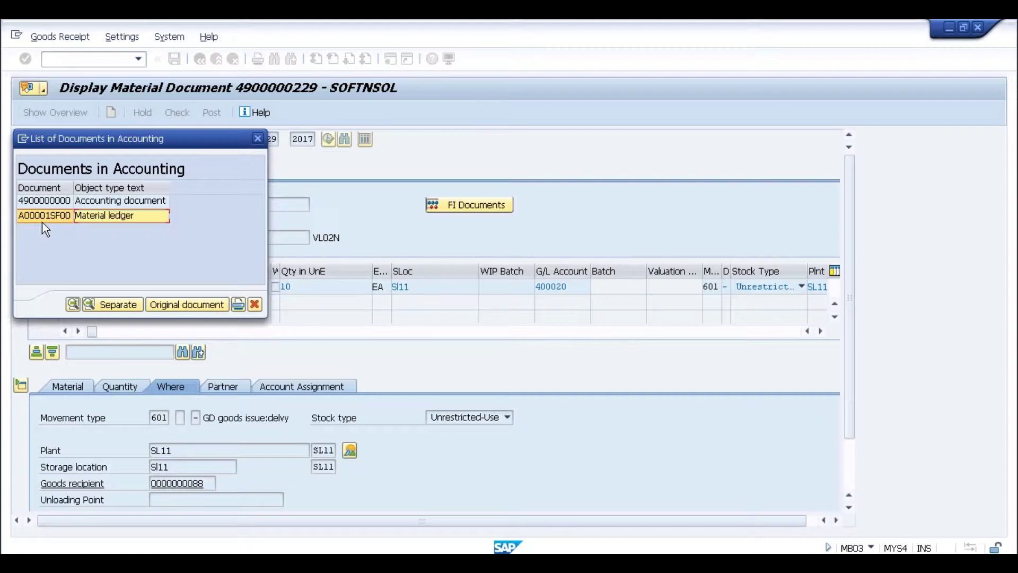
double_click(98, 201)
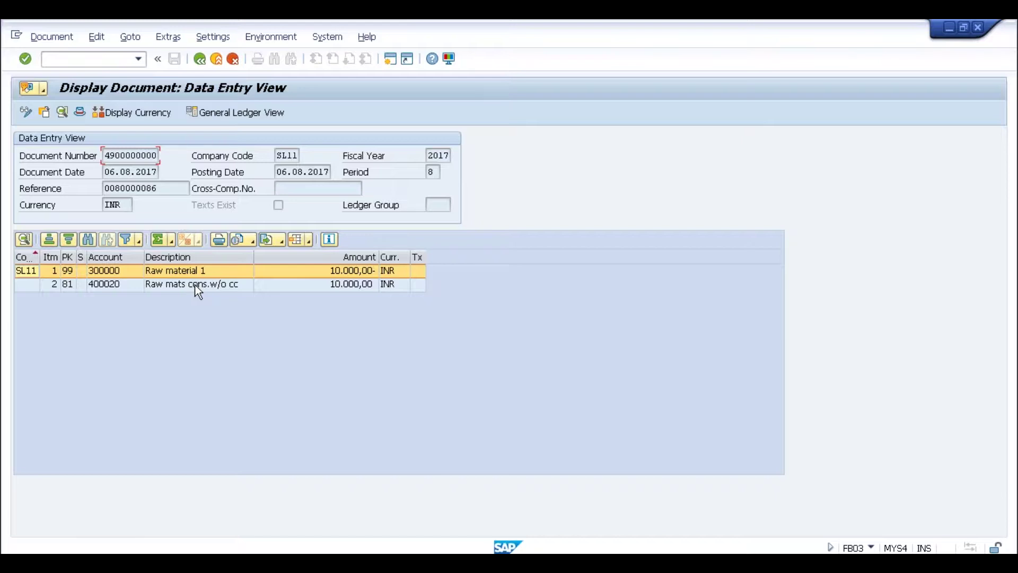
left_click(218, 288)
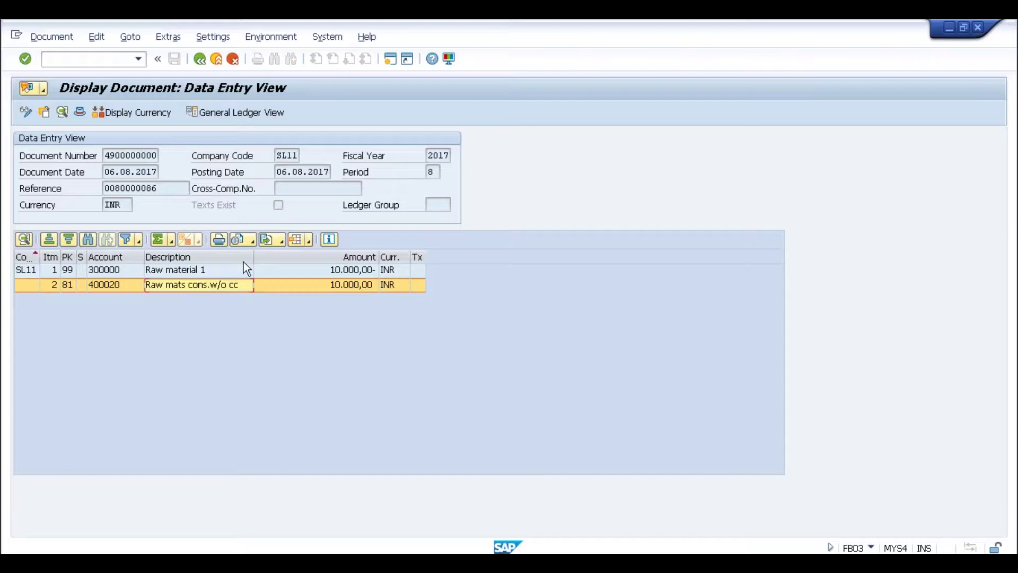
left_click(200, 59)
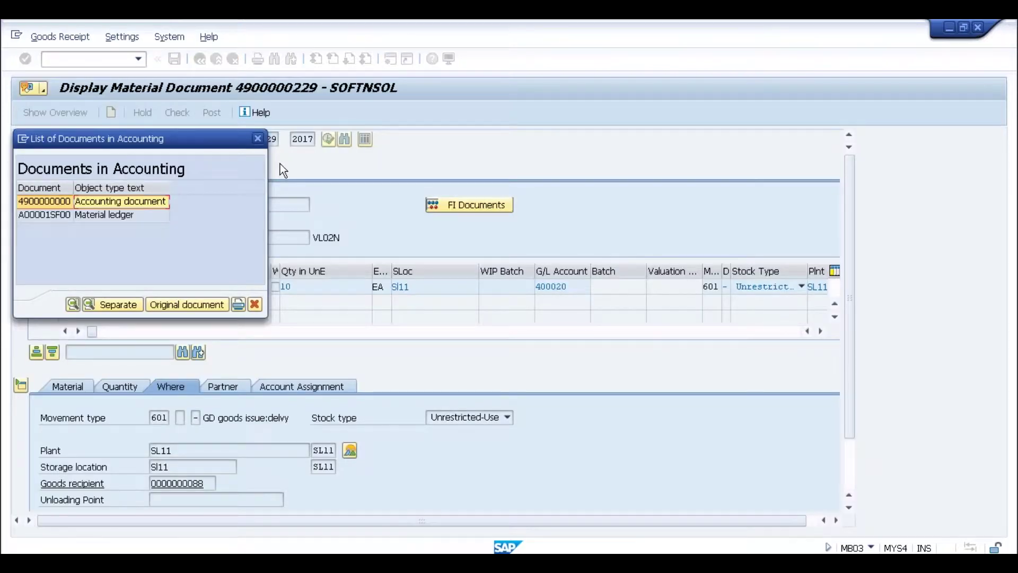
left_click(257, 139)
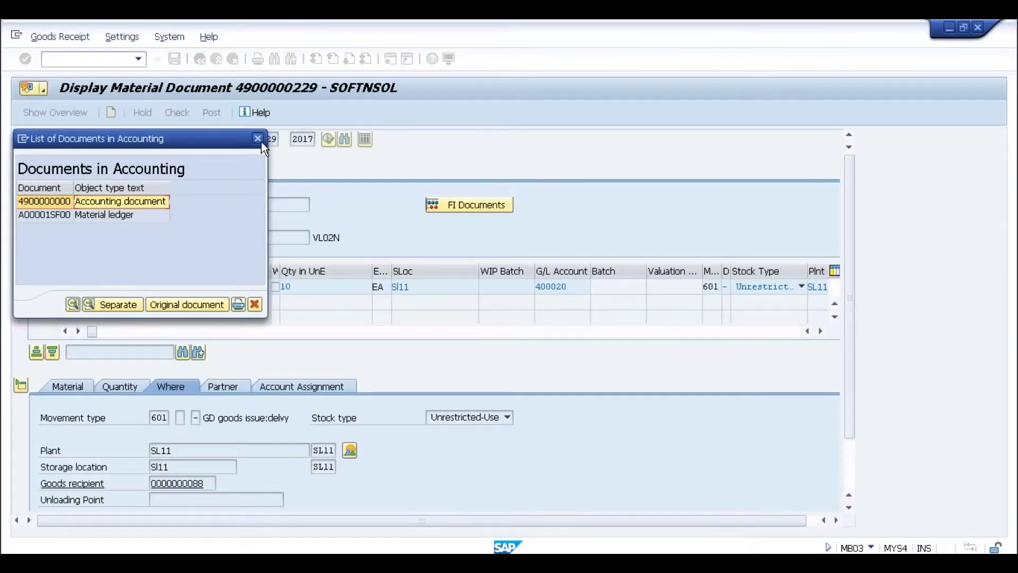
Create an F2 invoice for the outbound delivery with transaction VF01 and save it
left_click(110, 65)
type("/n")
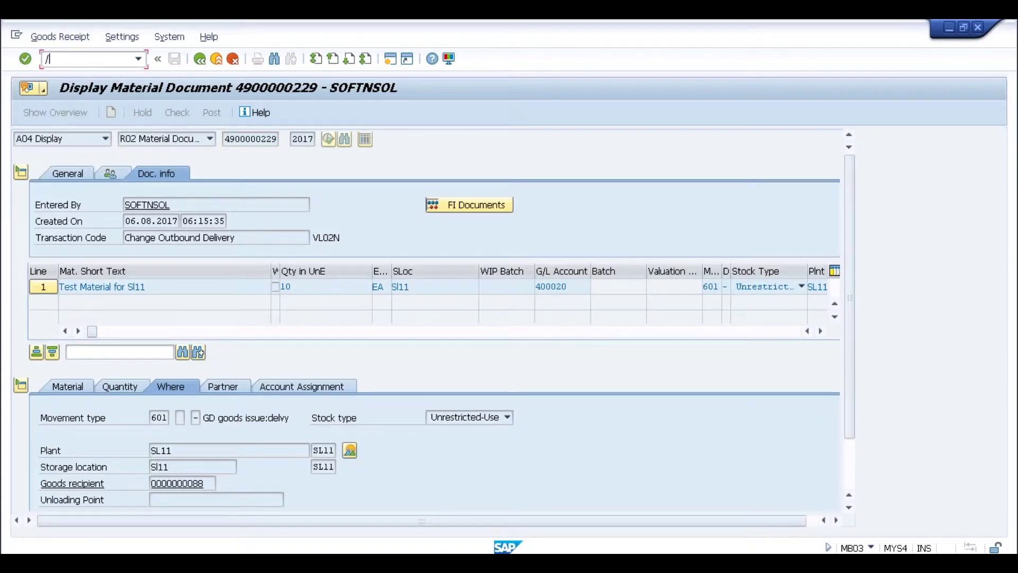
type("vf01")
key("Return")
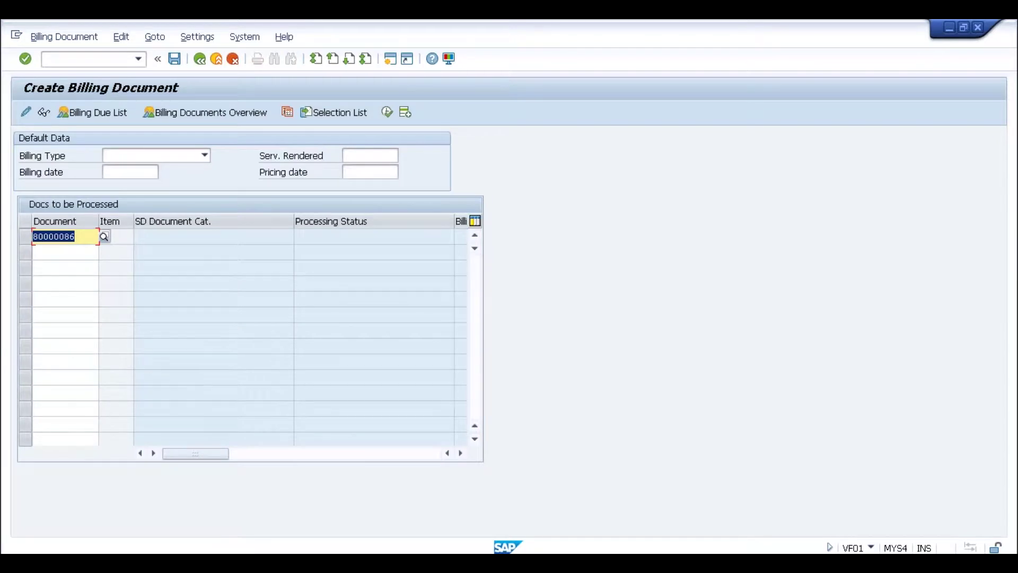
key("Return")
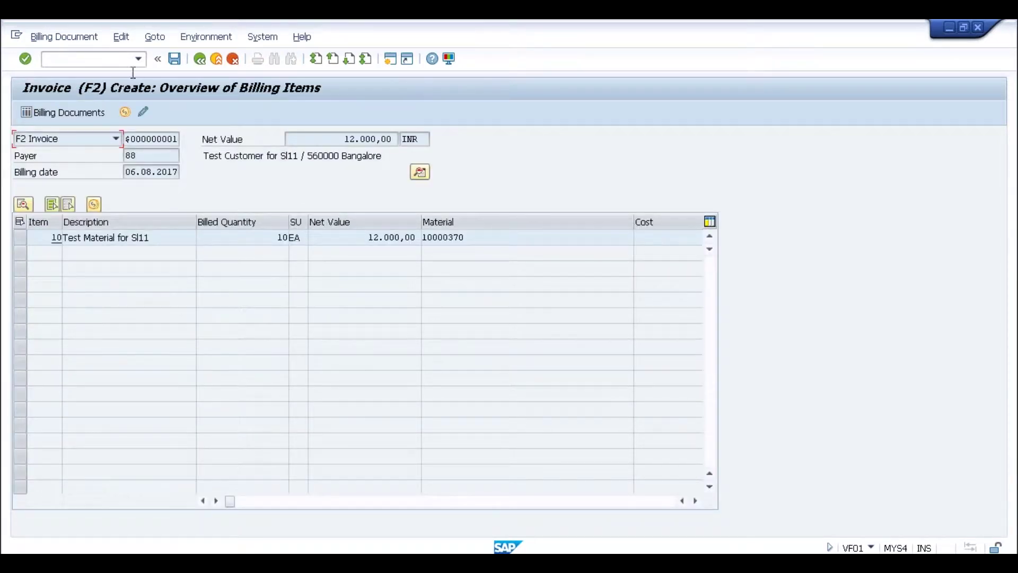
left_click(174, 59)
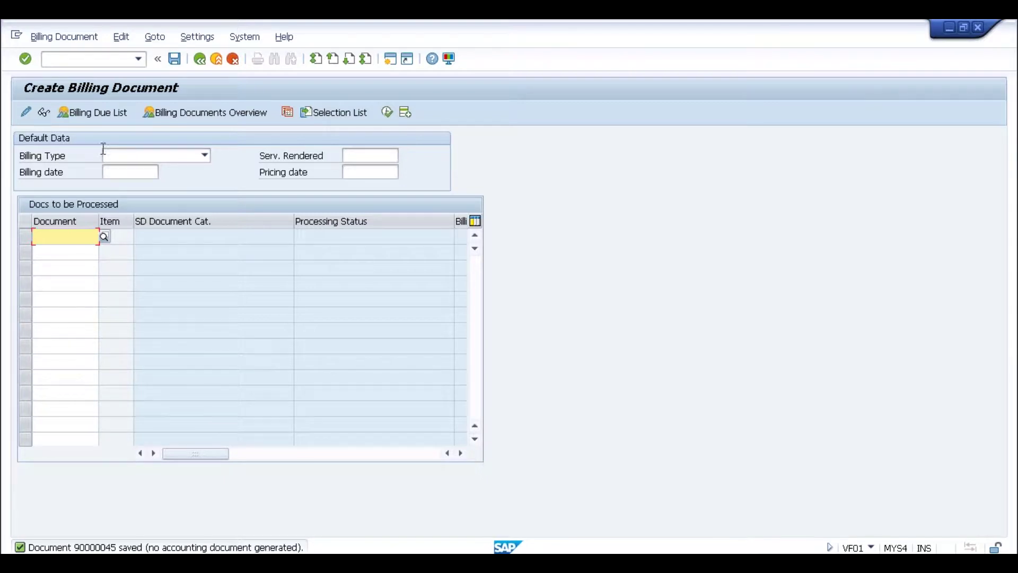
Display the saved invoice and check the net value of its item 10
left_click(64, 37)
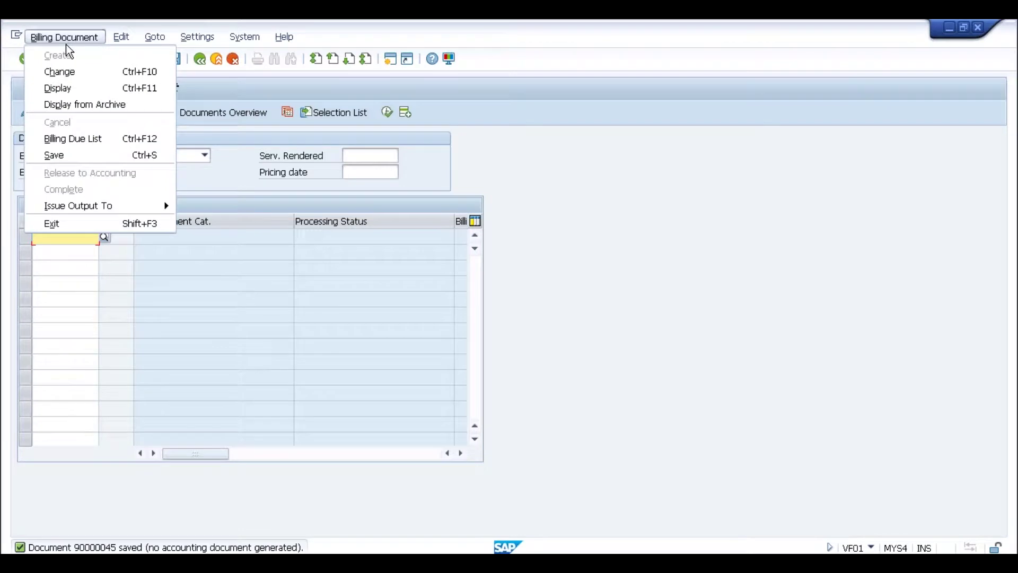
left_click(67, 87)
key("Return")
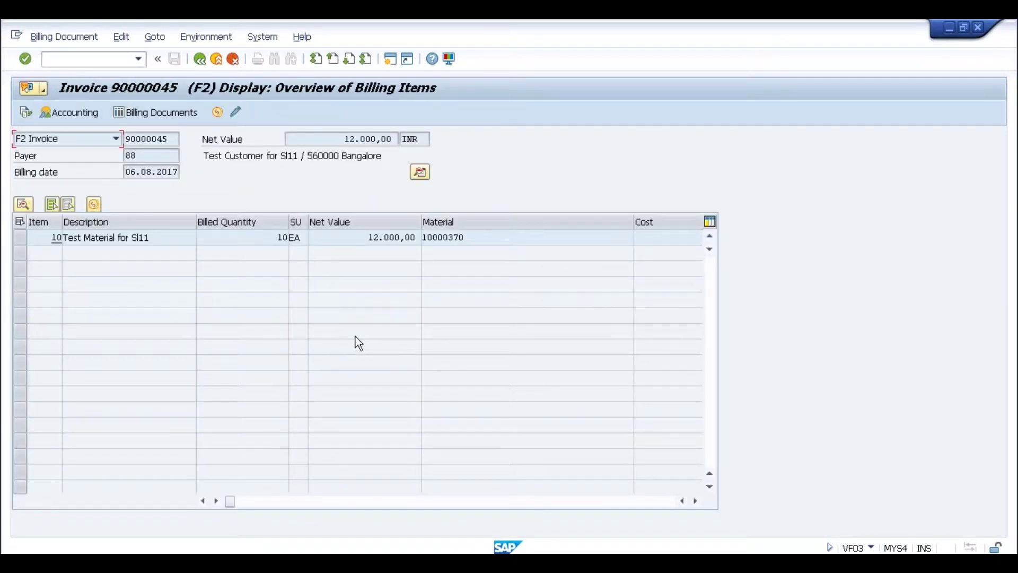
left_click(369, 237)
Check whether the displayed invoice can be issued as output to the screen
left_click(162, 37)
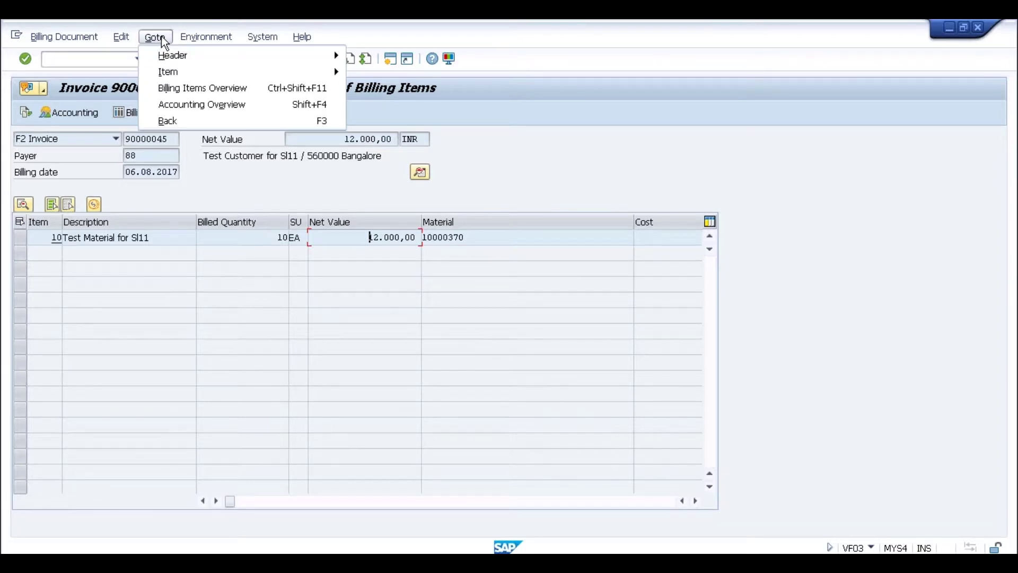
mouse_move(50, 43)
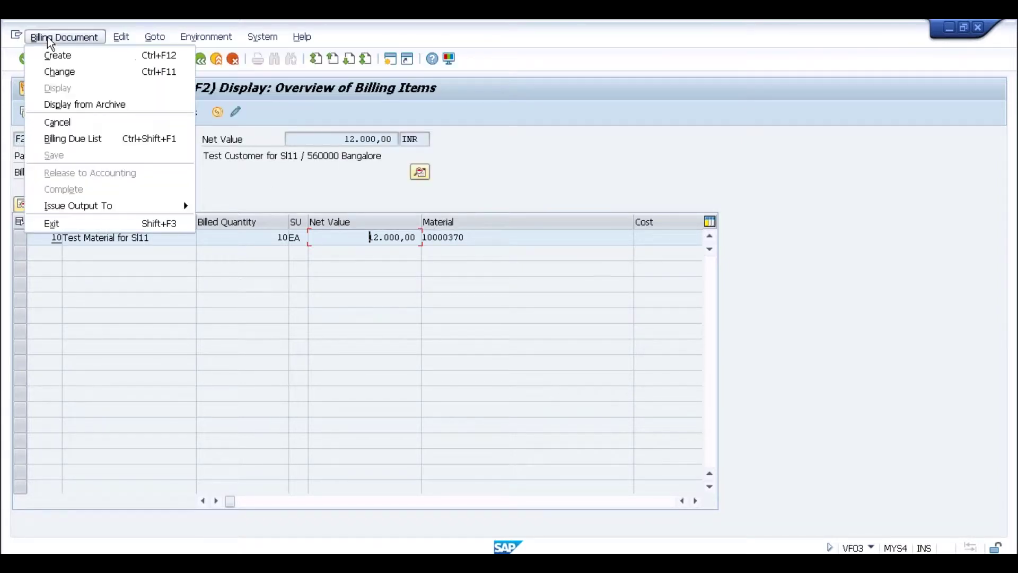
mouse_move(87, 208)
left_click(205, 319)
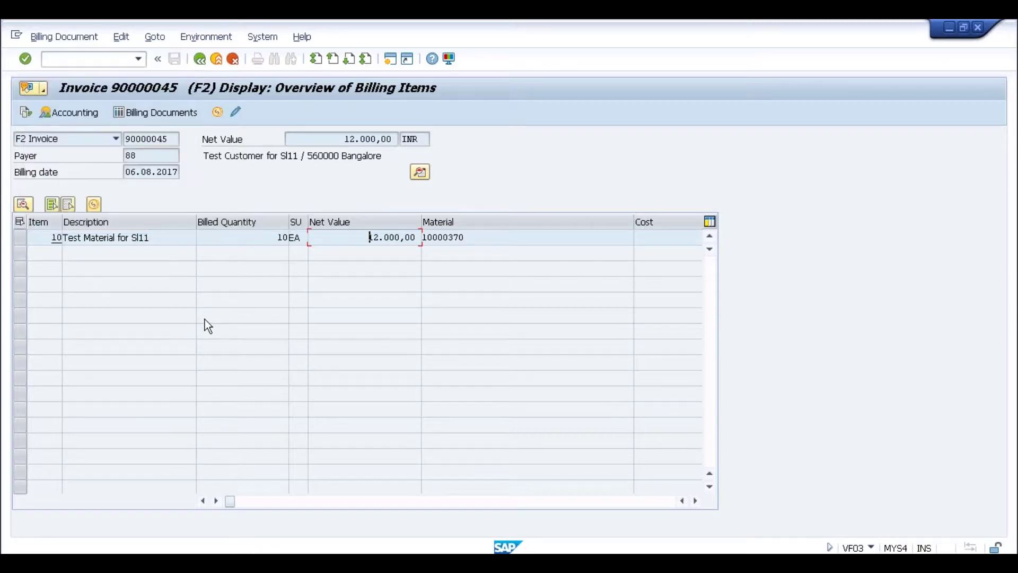
left_click(65, 43)
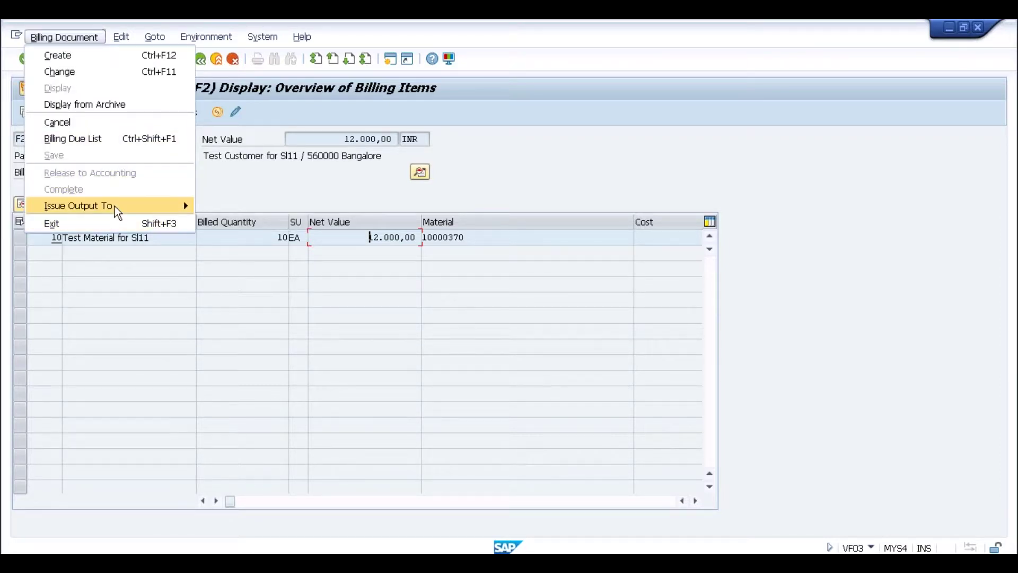
mouse_move(177, 205)
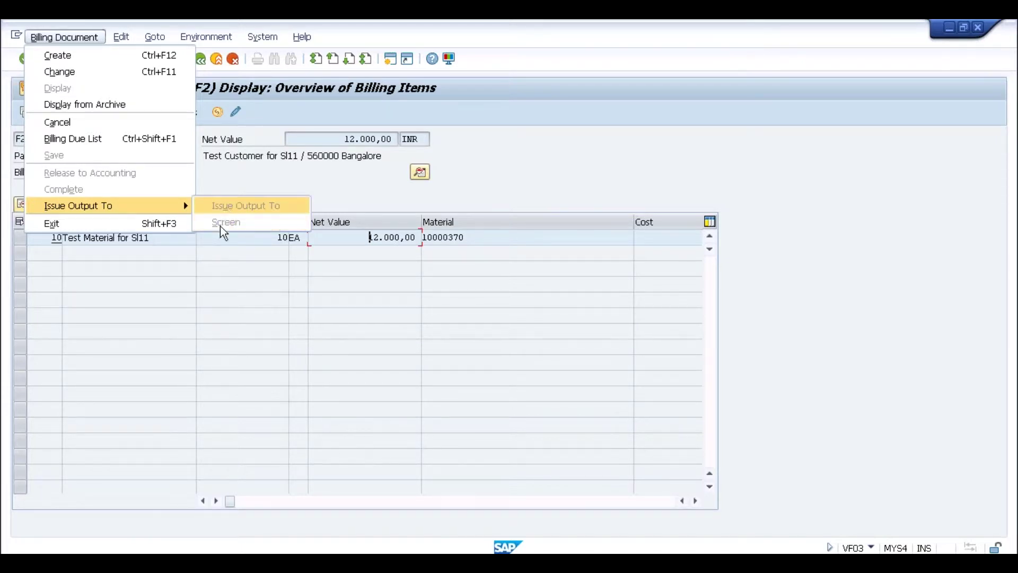
left_click(217, 240)
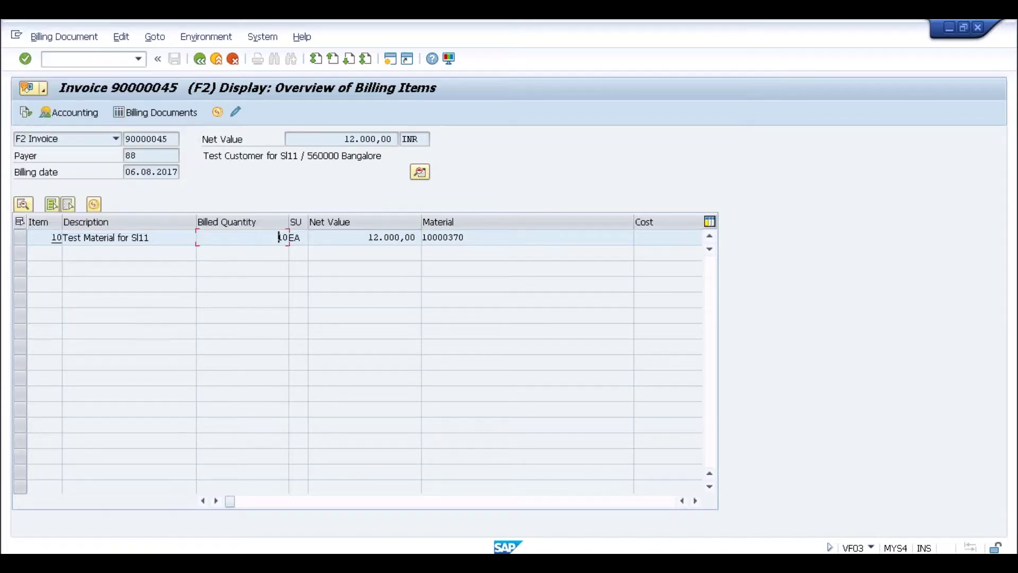
Open the header output overview of the displayed invoice
left_click(152, 37)
mouse_move(212, 55)
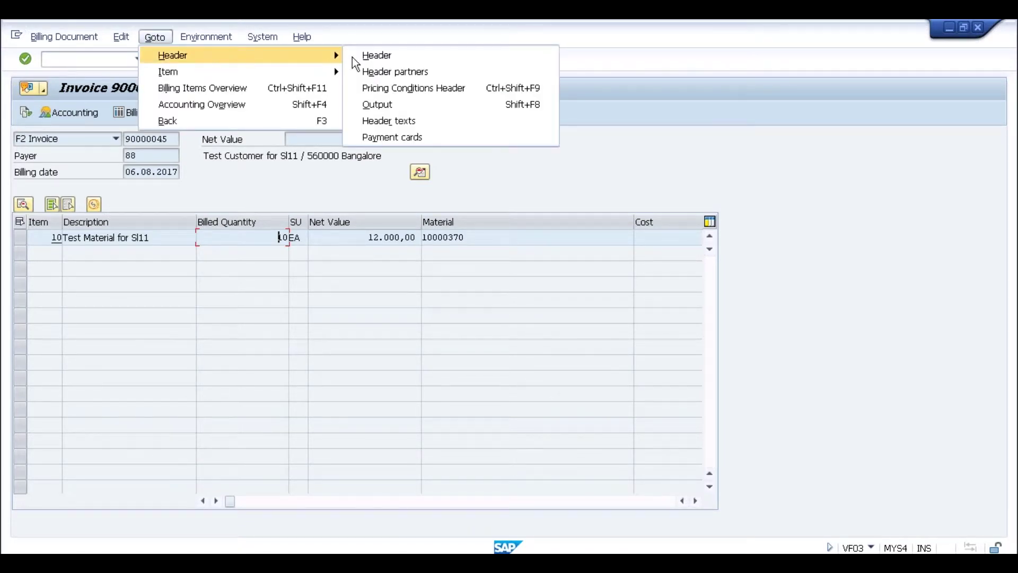
left_click(395, 106)
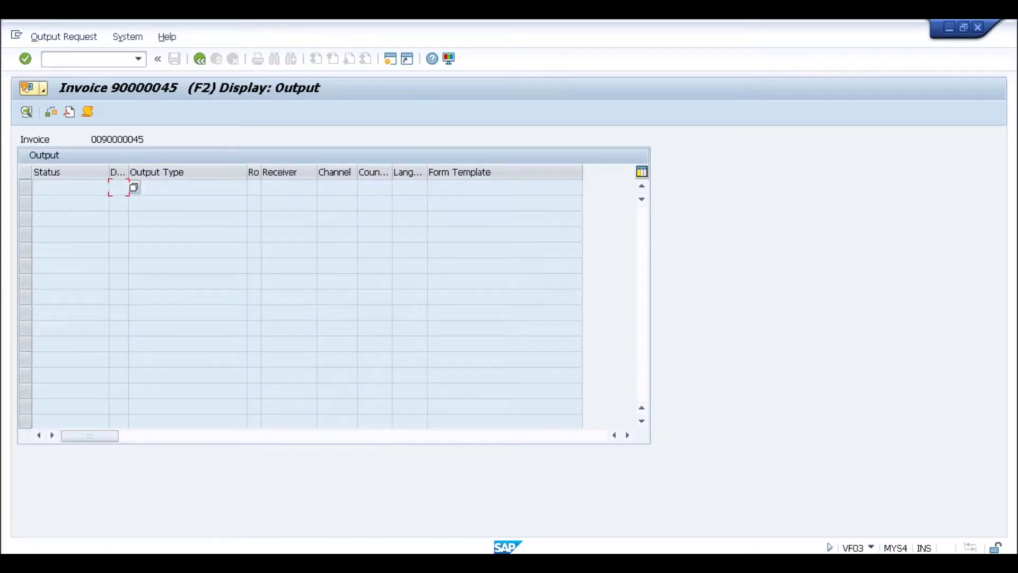
Examine the list of available output types for the invoice's first output row and close it
left_click(351, 189)
left_click(378, 189)
left_click(91, 187)
left_click(187, 190)
left_click(252, 188)
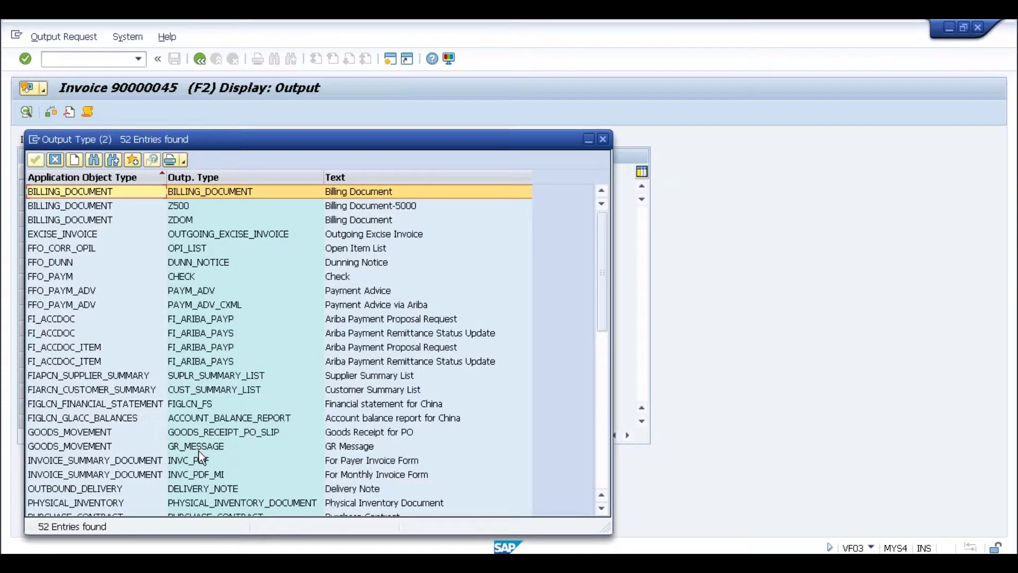
left_click(606, 139)
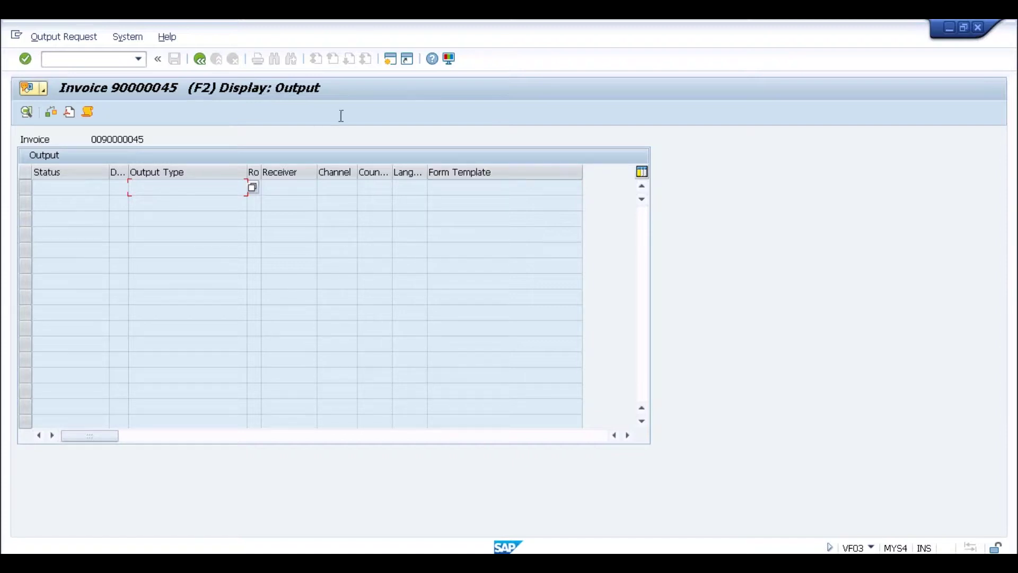
Open a new session and display the SAP Reference IMG through transaction SPRO
left_click(389, 60)
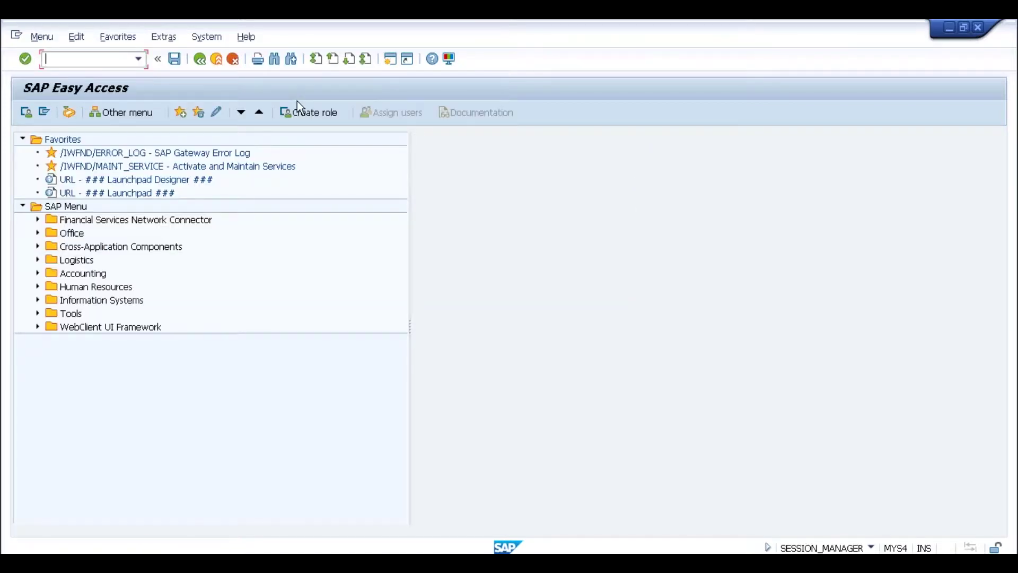
type("spro")
key("Return")
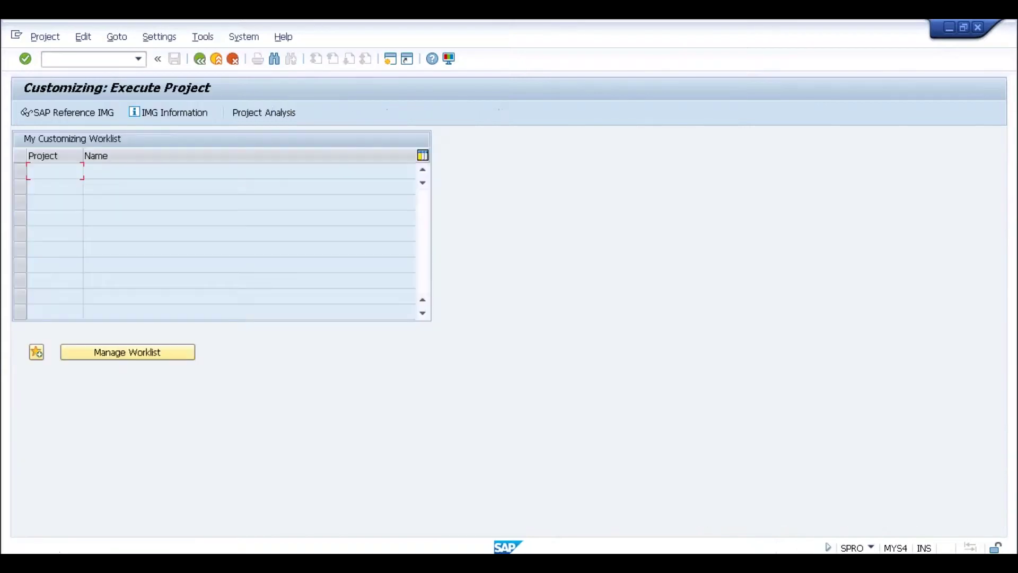
left_click(64, 113)
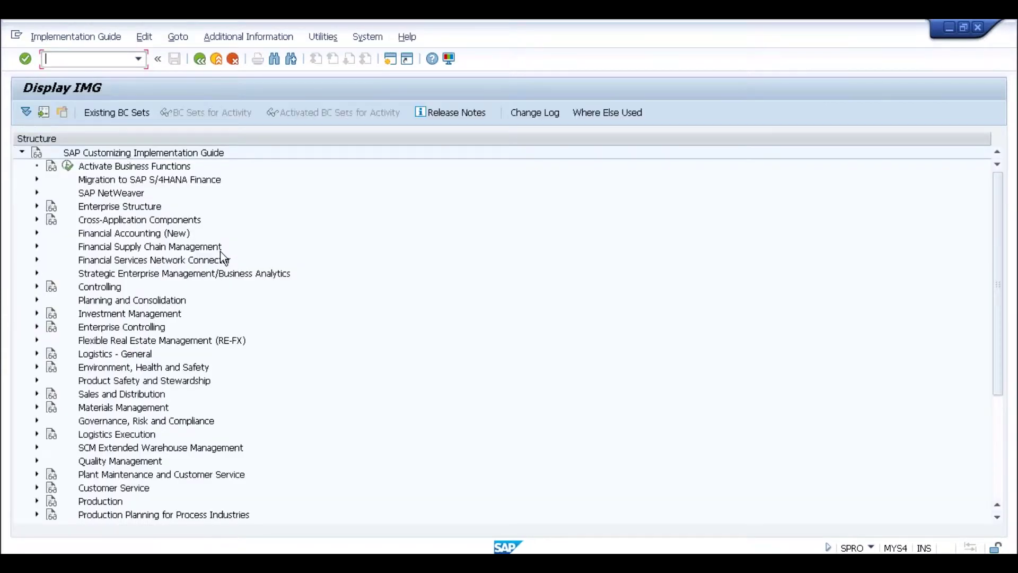
Expand the Output Control node under Cross-Application Components in the implementation guide
left_click(104, 394)
left_click(36, 221)
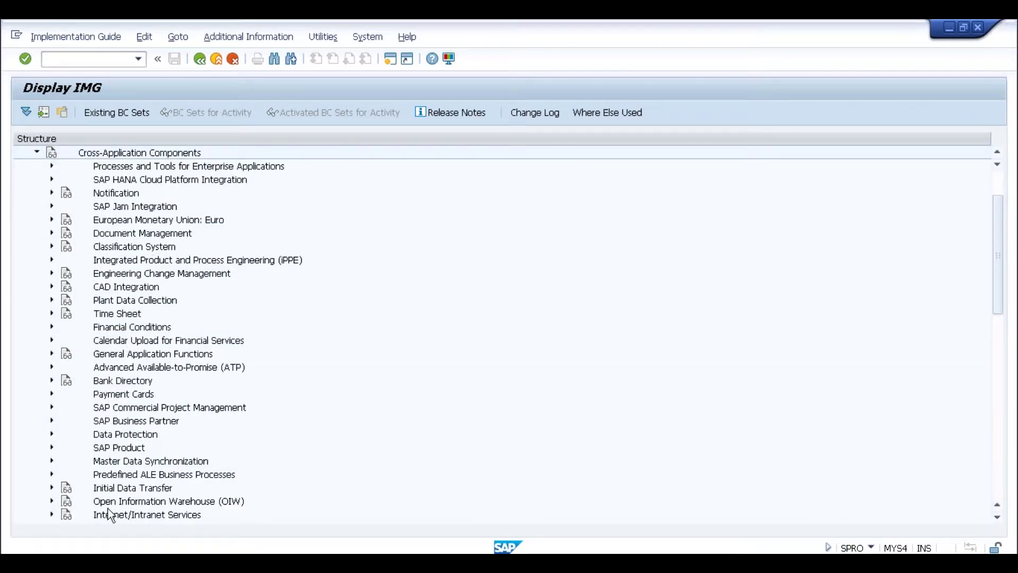
left_click(133, 498)
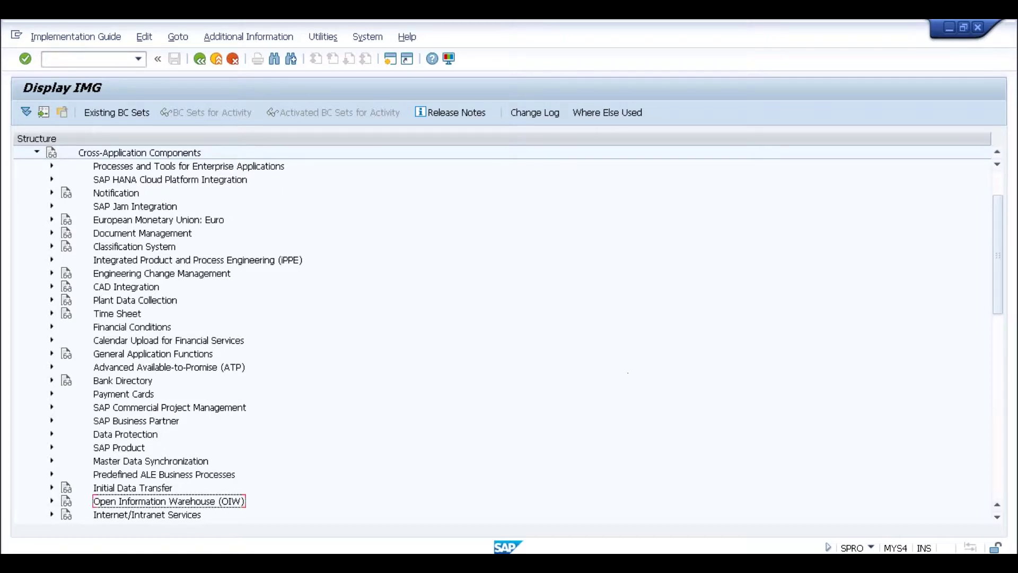
left_click(997, 357)
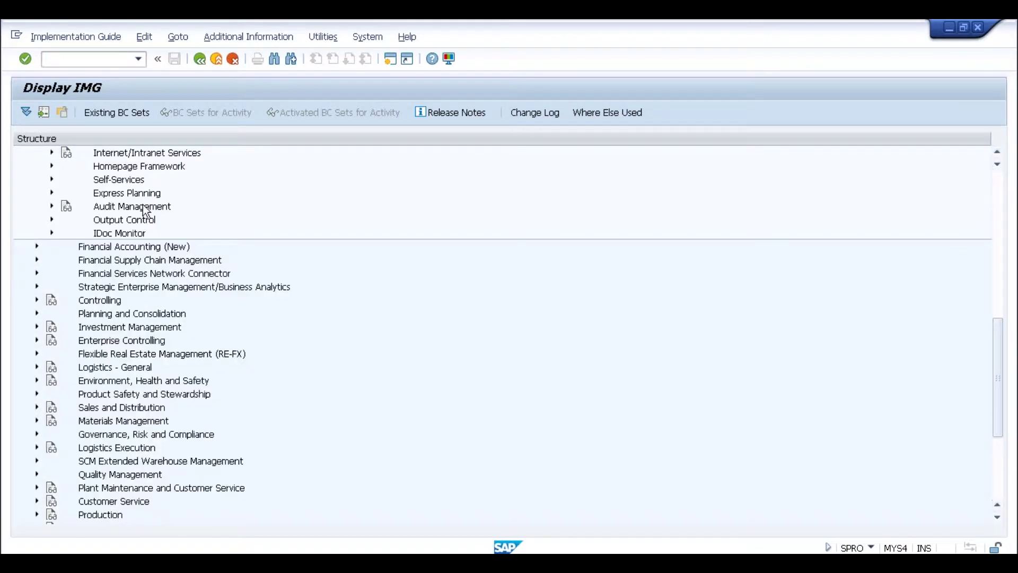
left_click(51, 218)
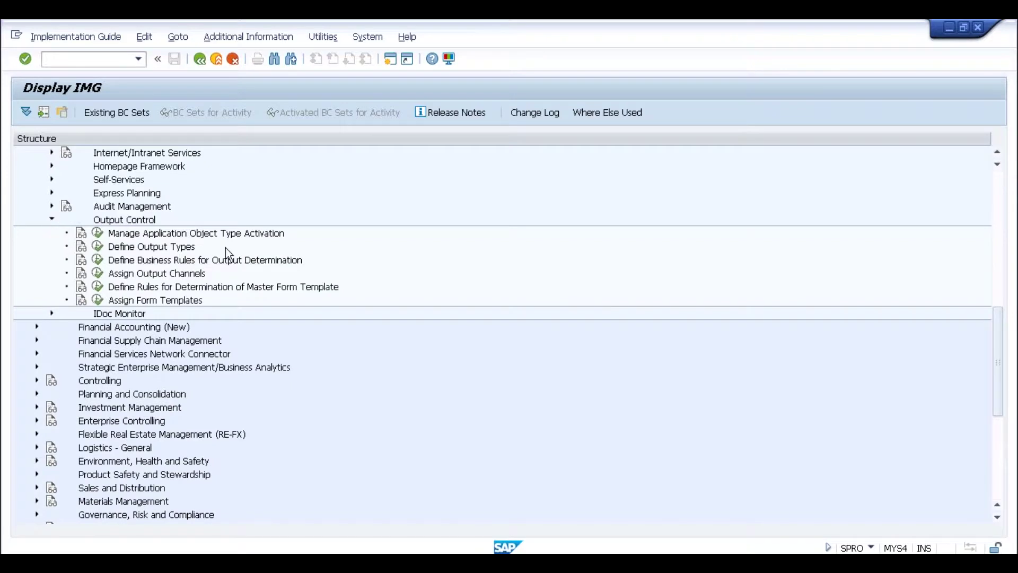
Open Manage Application Object Type Activation and examine the status options for BILLING_DOCUMENT
left_click(159, 234)
left_click(97, 233)
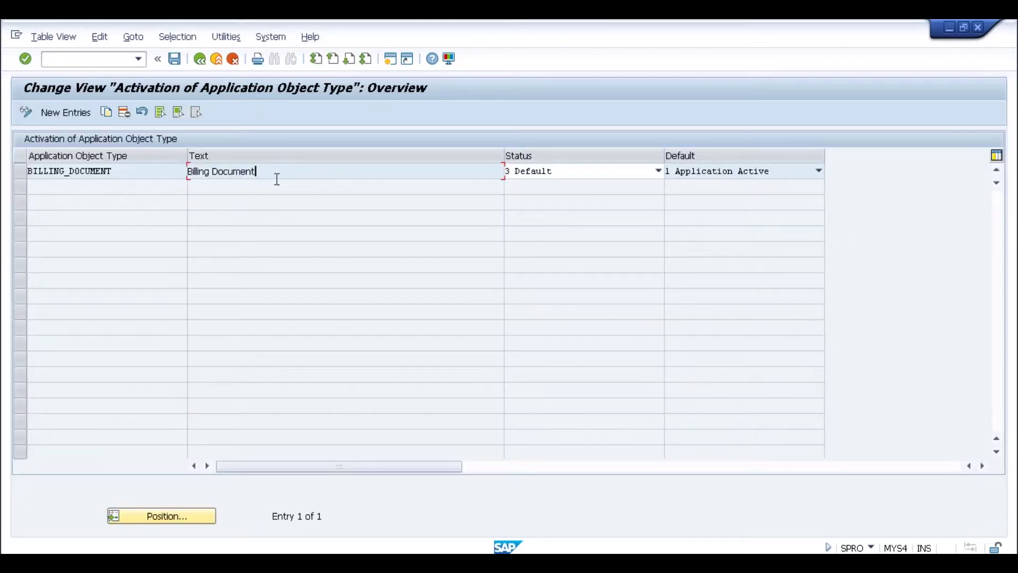
left_click(657, 171)
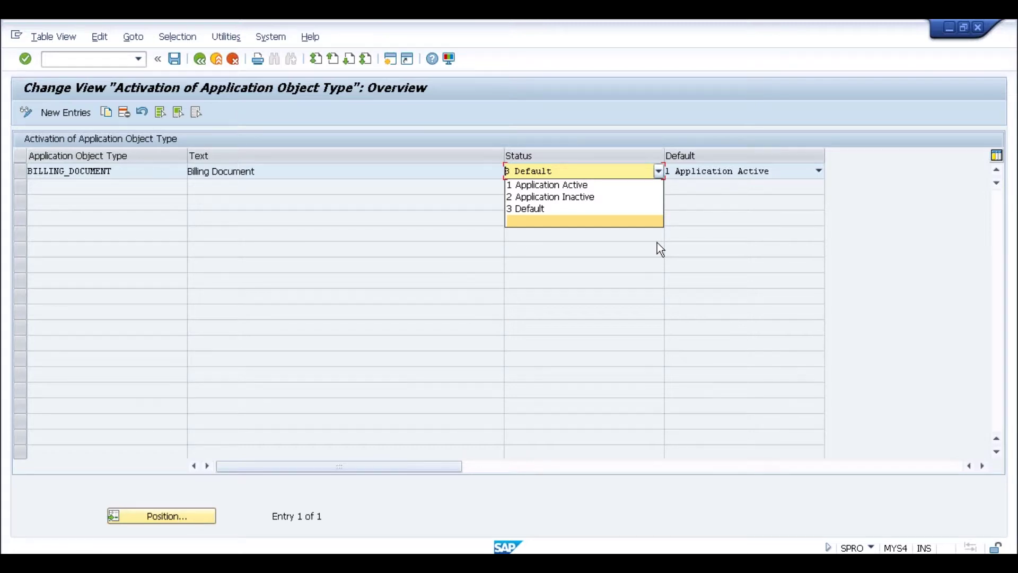
Switch back to the invoice's output overview and inspect the status and output type of its first row
key("alt+Tab")
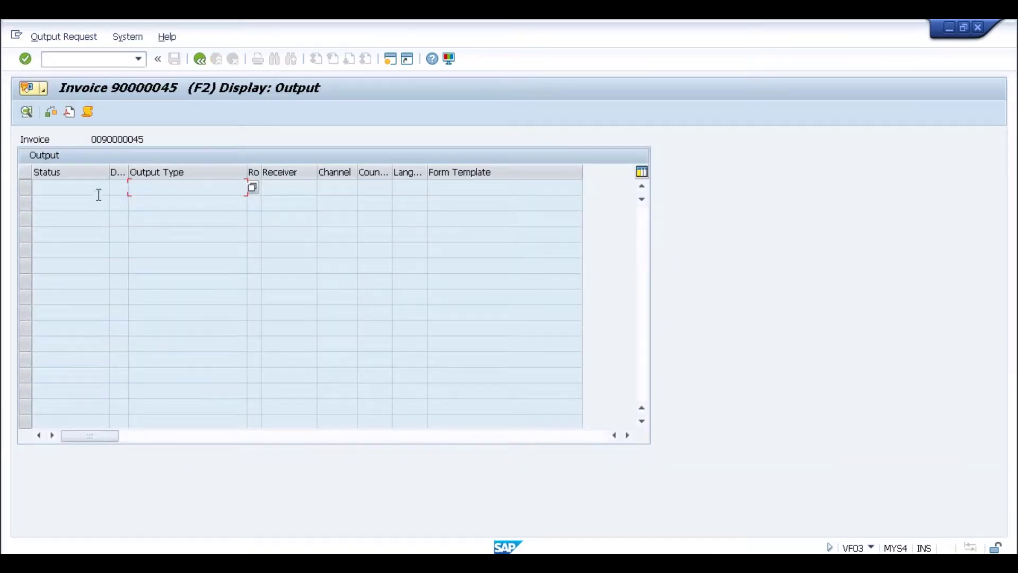
left_click(76, 186)
left_click(189, 189)
left_click(94, 195)
left_click(126, 189)
Start the Output Parameter Determination application with transaction OPD in a new session and maximize its browser window
left_click(389, 60)
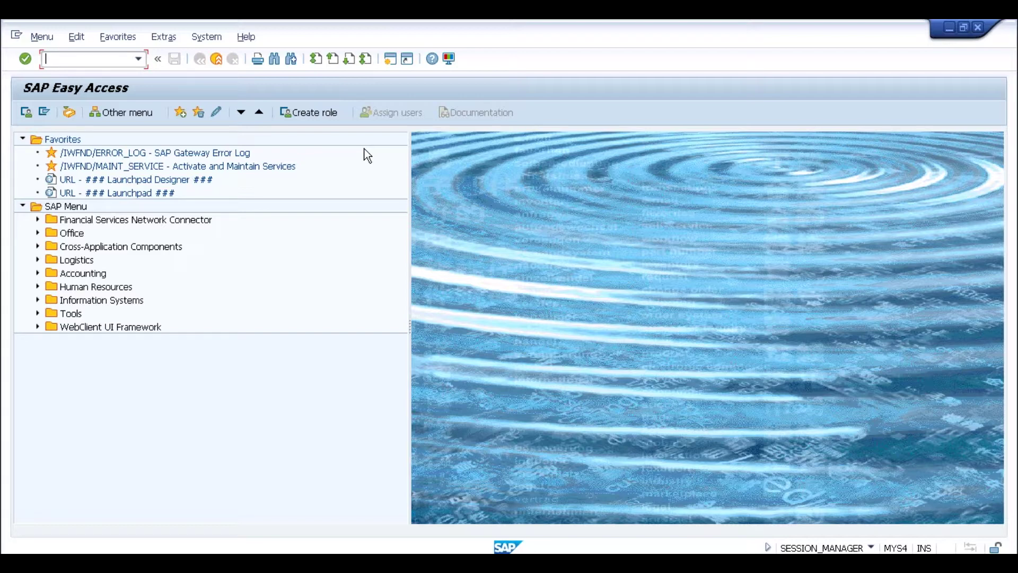
type("opd")
key("Return")
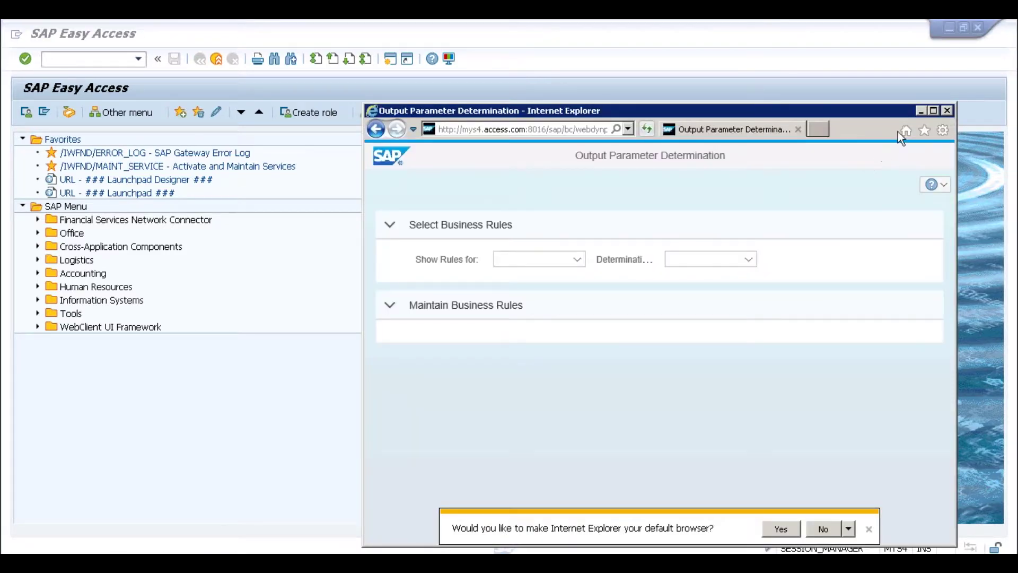
left_click(935, 111)
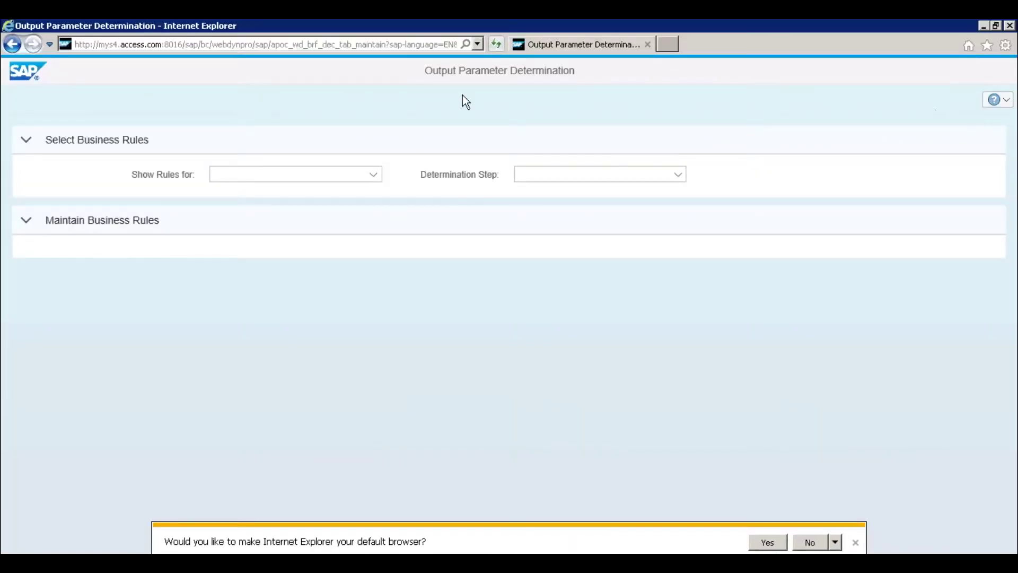
Show the business rules for Billing Document with the determination step Output Type
left_click(377, 176)
left_click(375, 175)
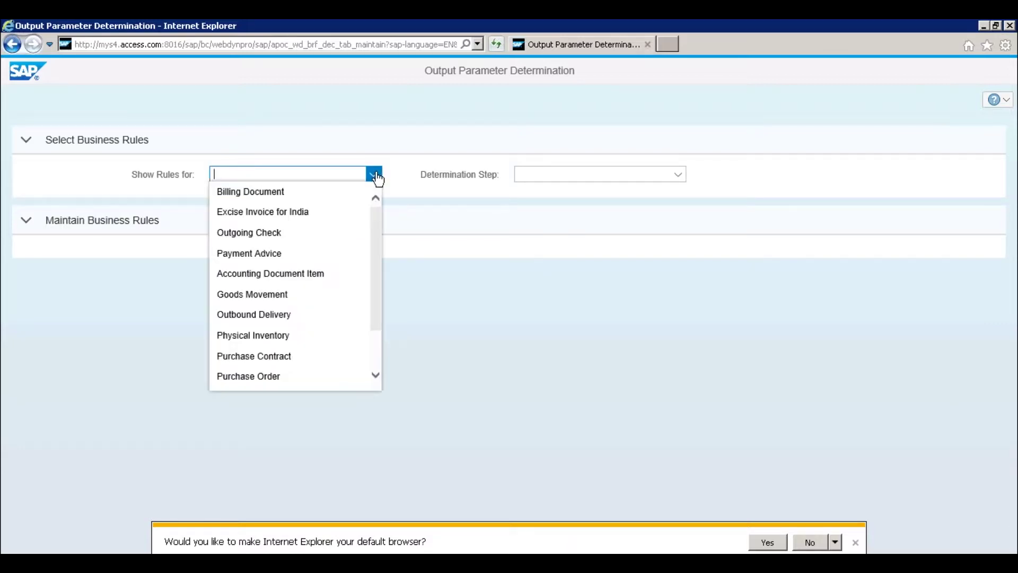
left_click(280, 192)
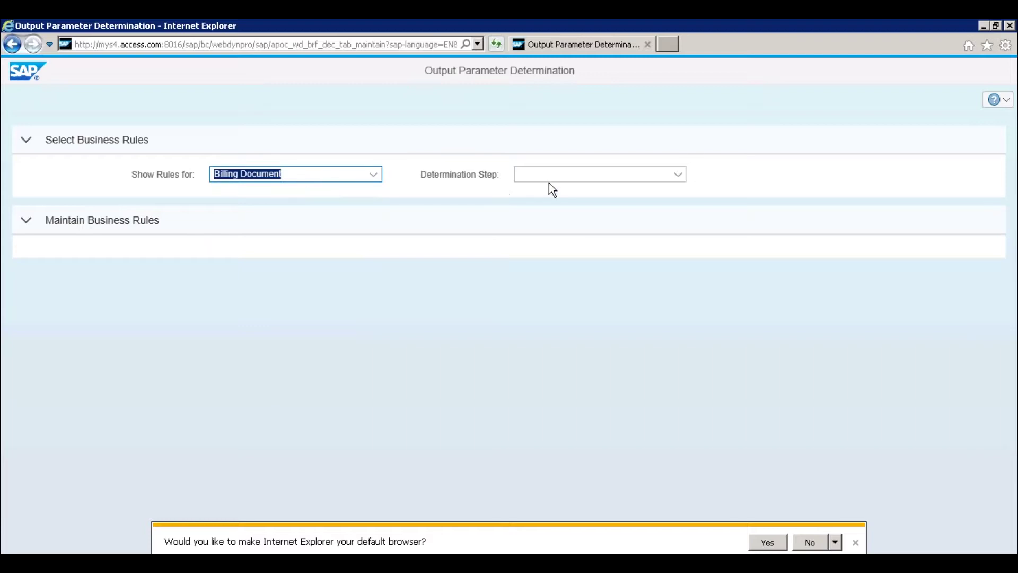
left_click(660, 177)
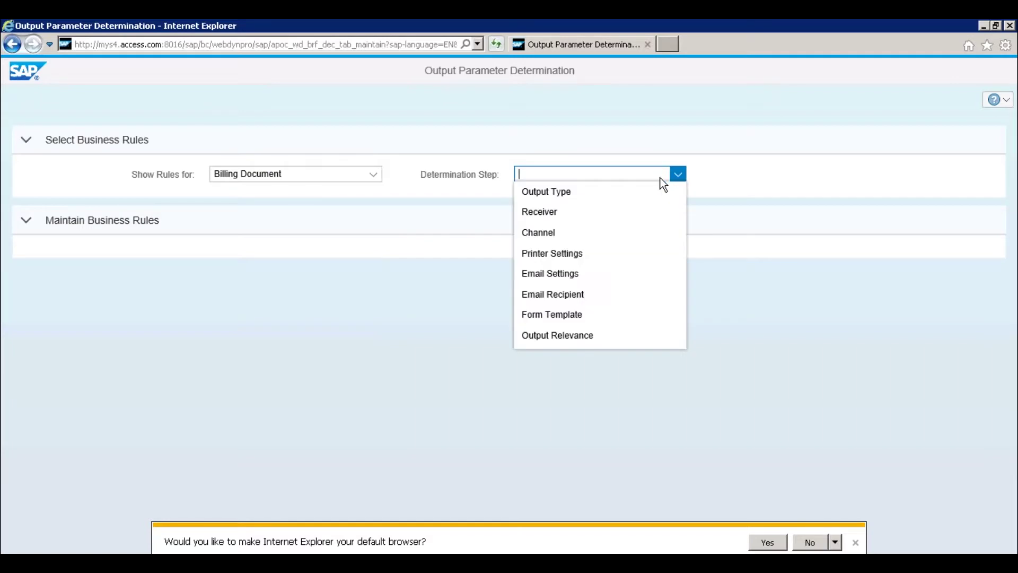
left_click(581, 194)
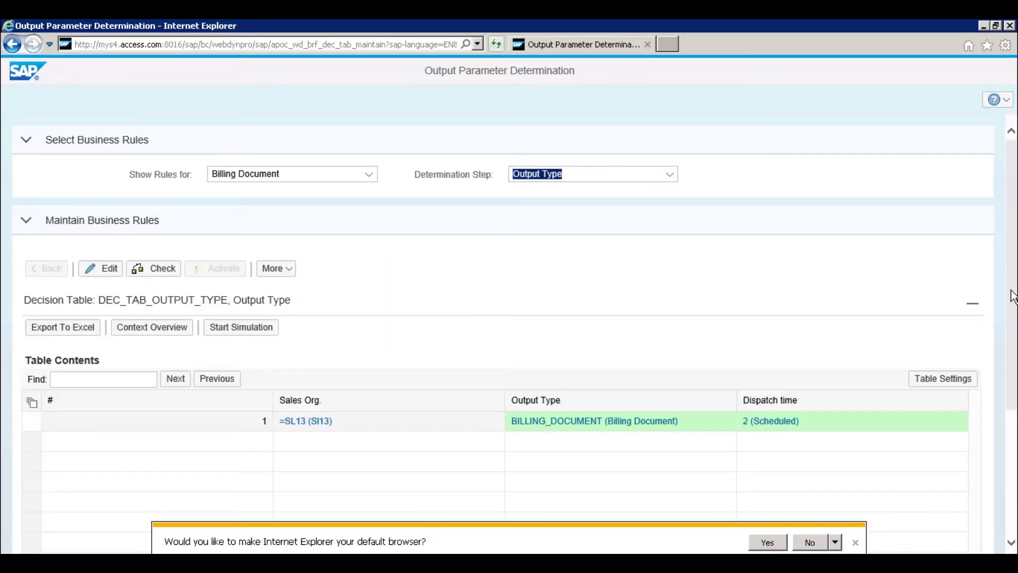
scroll(1013, 297, "down", 3)
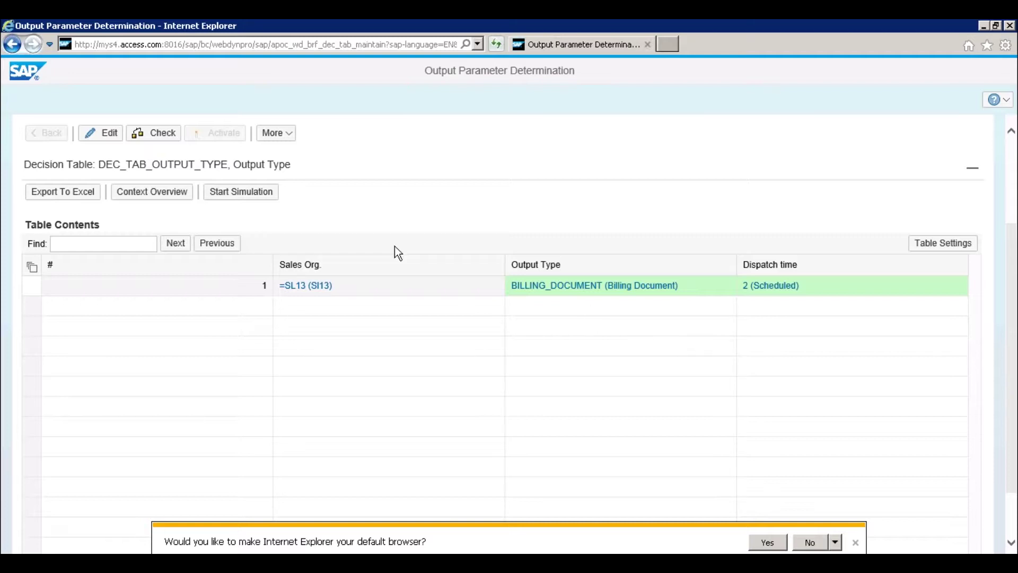
Switch the output type decision table to editing and add a row with sales organization equal to SL11
left_click(93, 137)
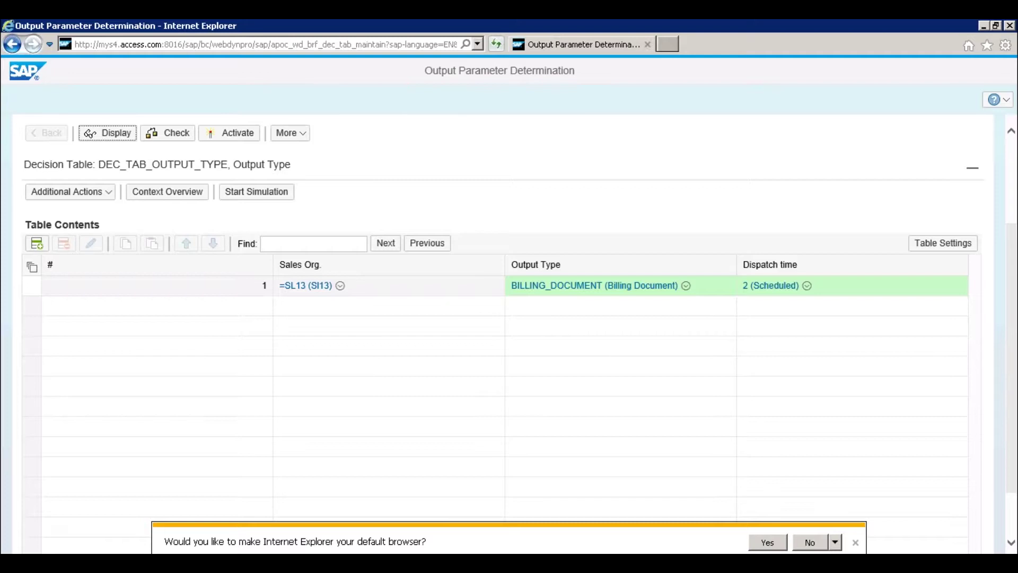
left_click(36, 243)
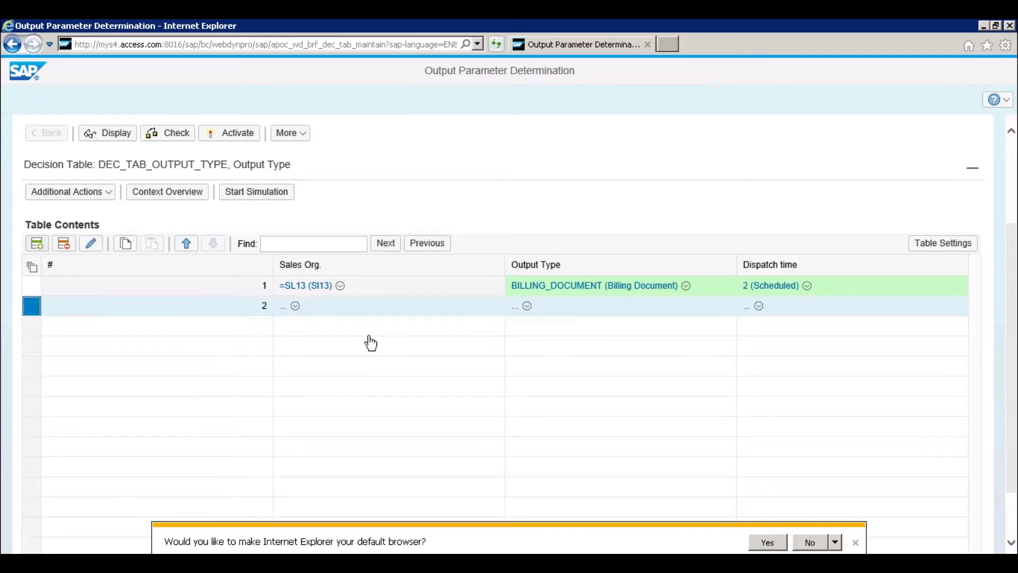
left_click(284, 310)
type("SL11")
left_click(62, 384)
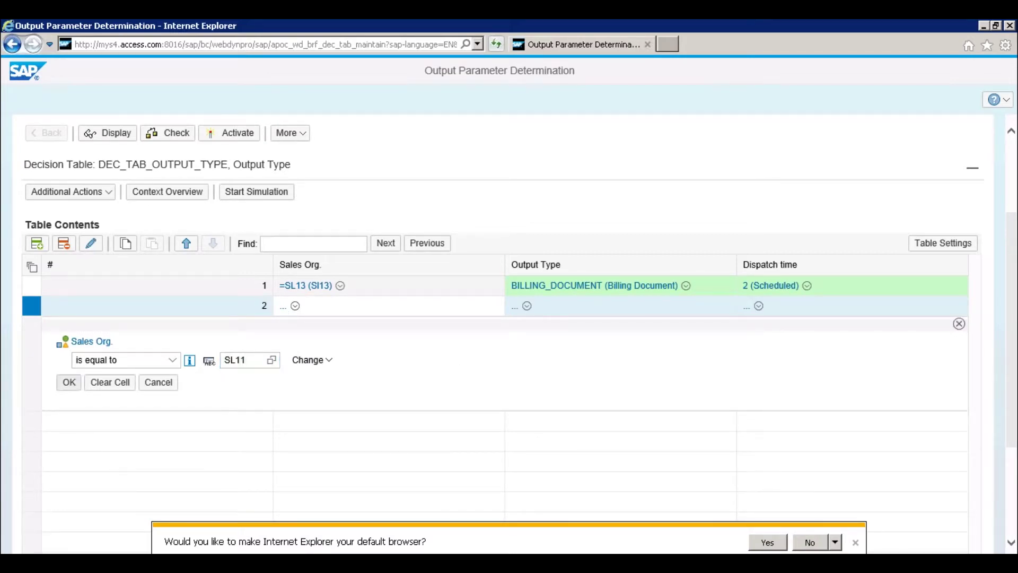
Set the output type of the SL11 row to BILLING_DOCUMENT from the value search
left_click(514, 306)
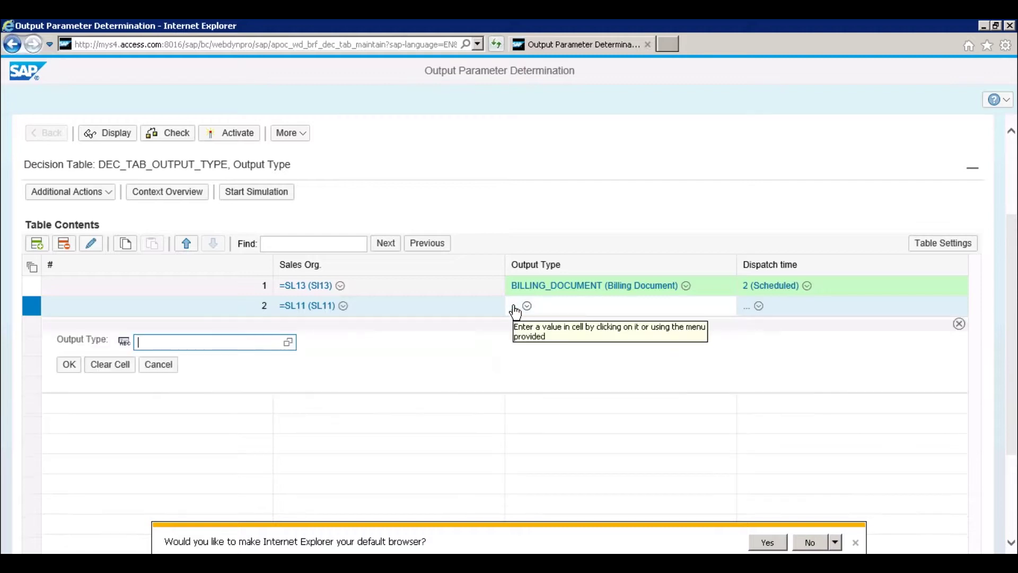
left_click(288, 343)
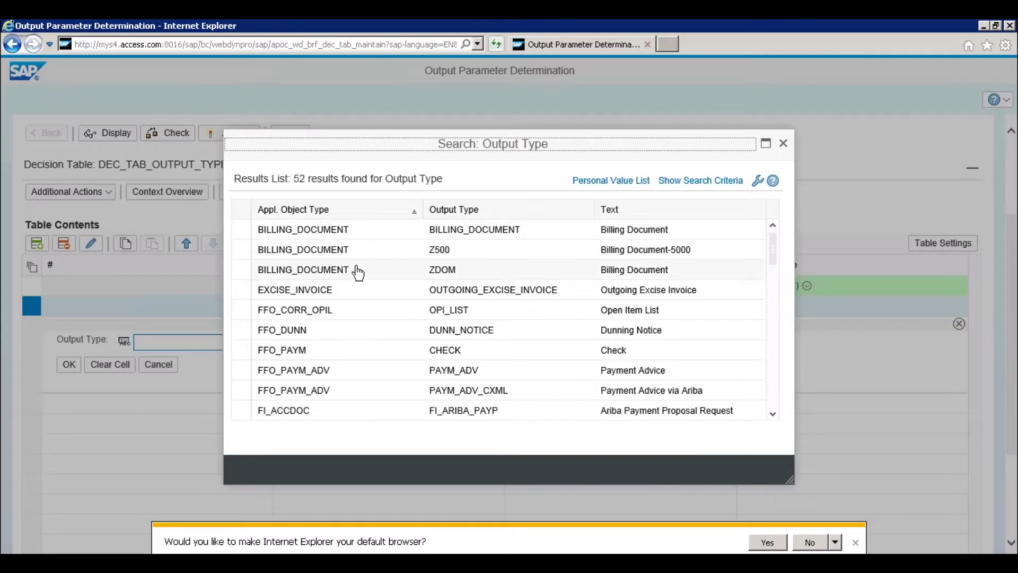
left_click(348, 233)
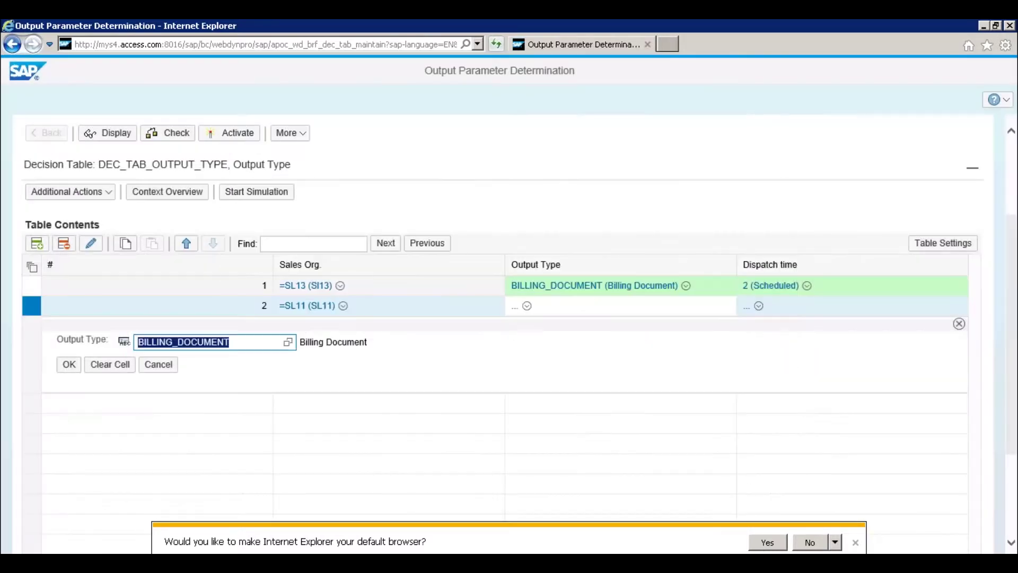
left_click(74, 365)
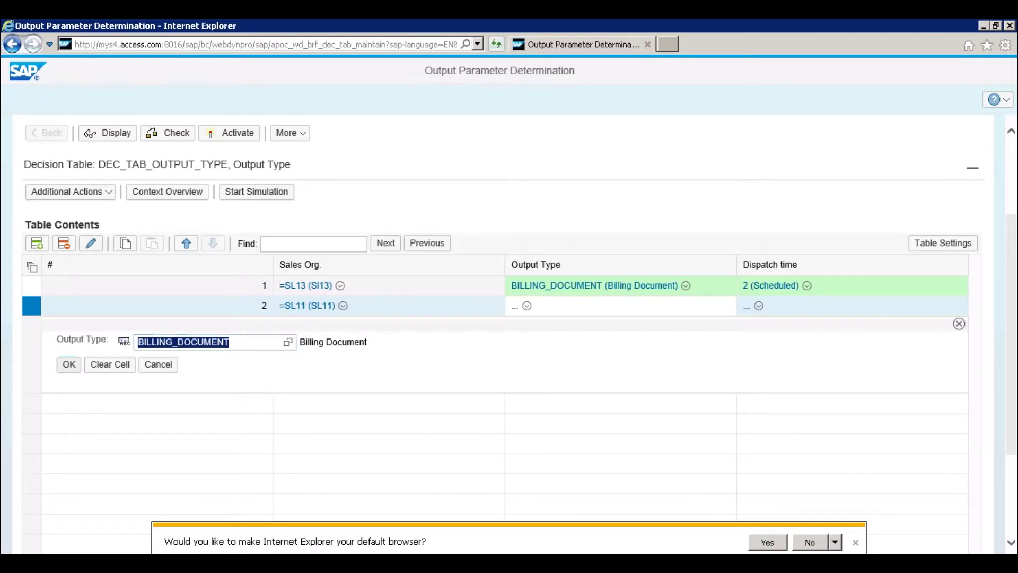
Set the SL11 row's dispatch time to 2 (Scheduled) and move the row above the SL13 row
left_click(749, 306)
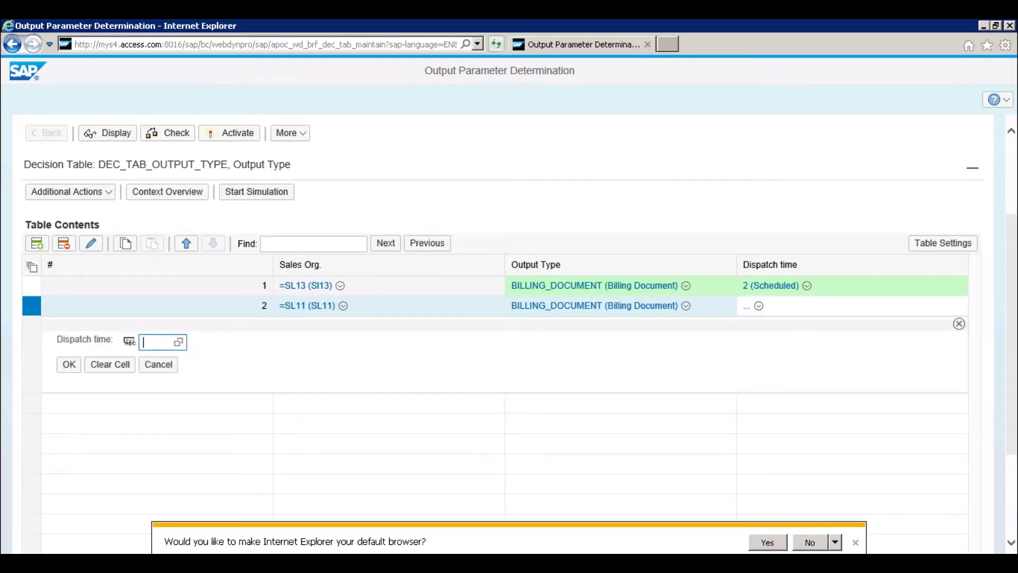
left_click(178, 342)
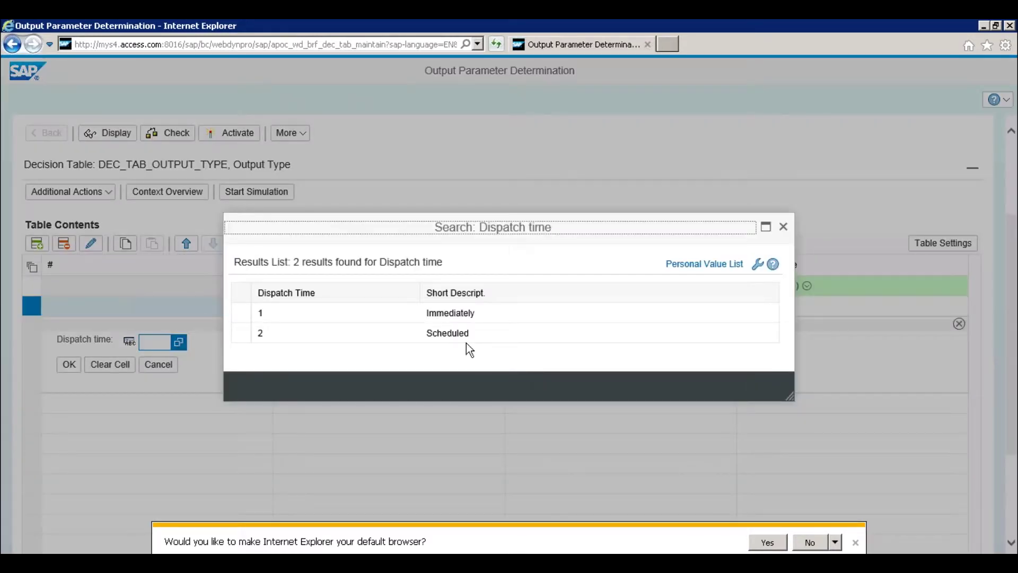
left_click(334, 334)
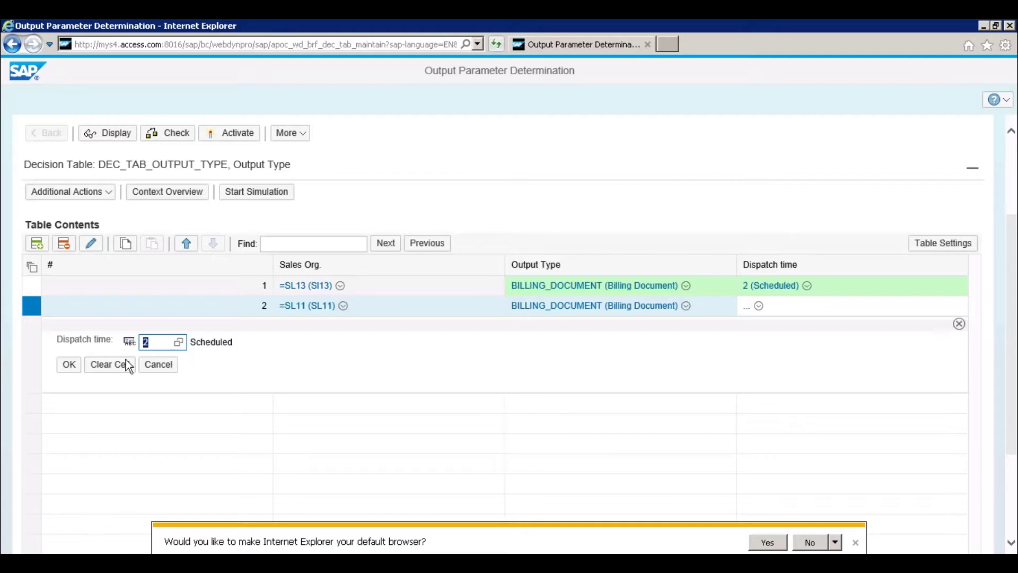
left_click(69, 364)
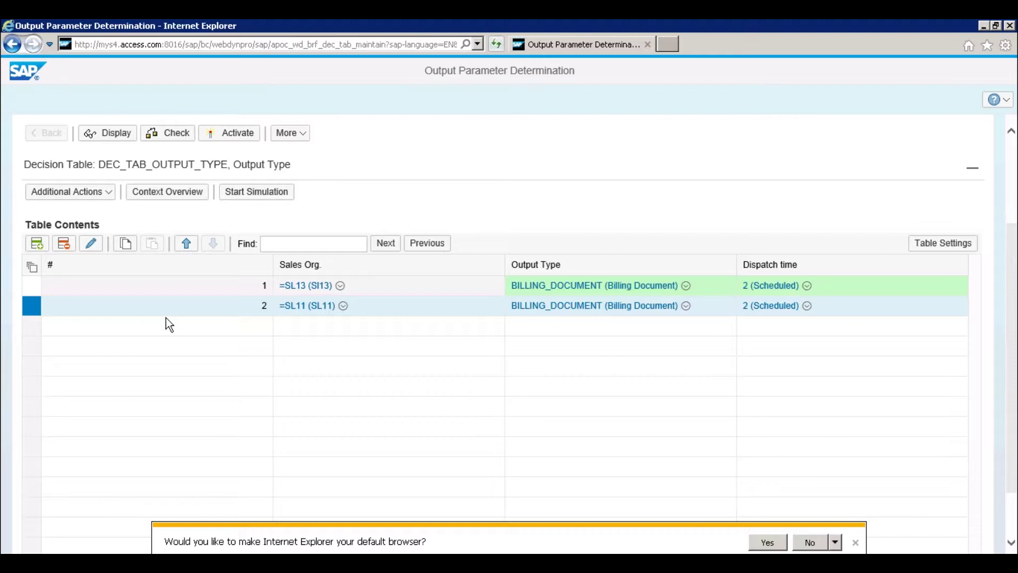
left_click(186, 244)
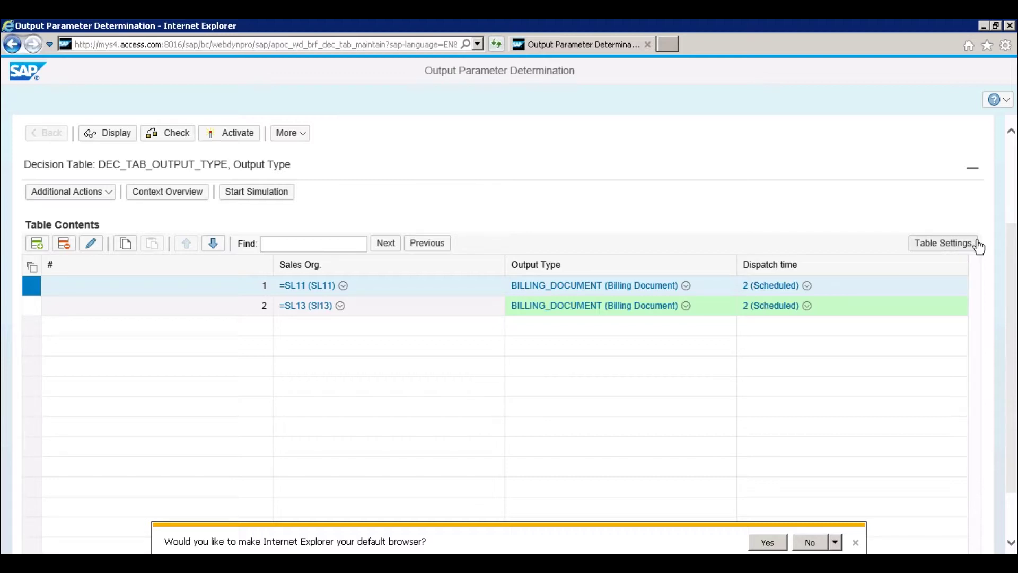
Insert Billing Type from the context data objects as a condition column in the decision table's settings
left_click(959, 245)
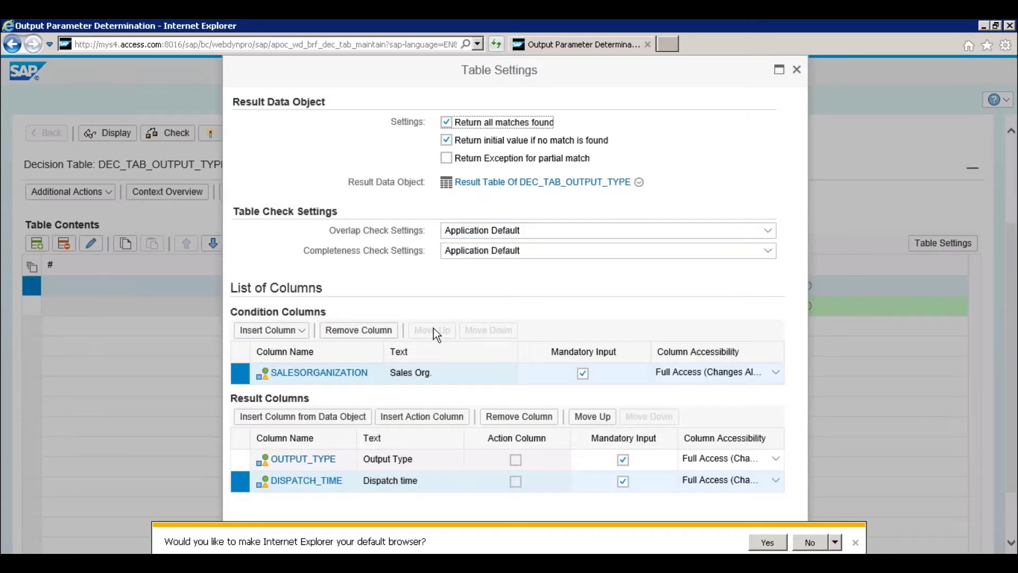
left_click(300, 331)
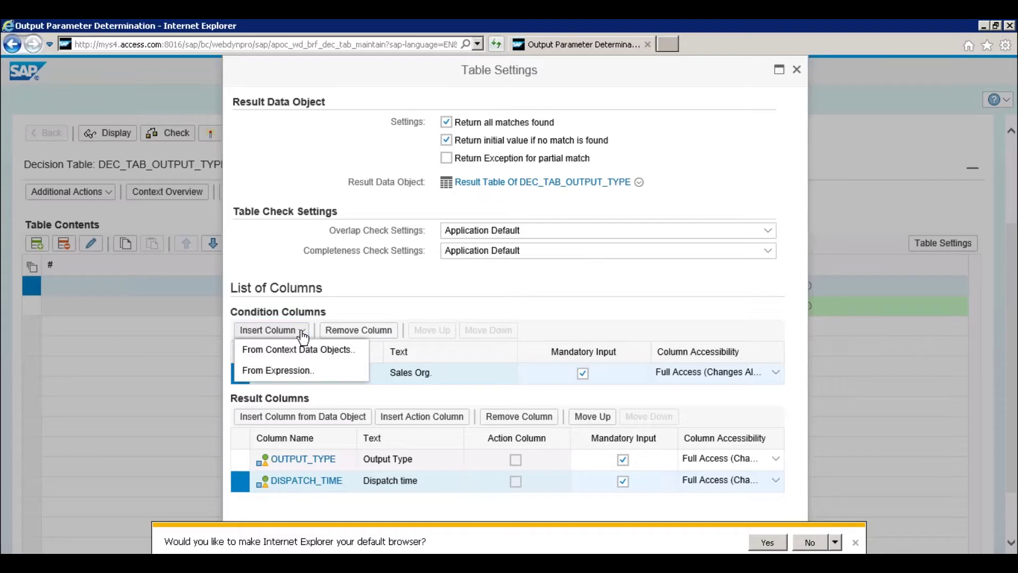
left_click(287, 353)
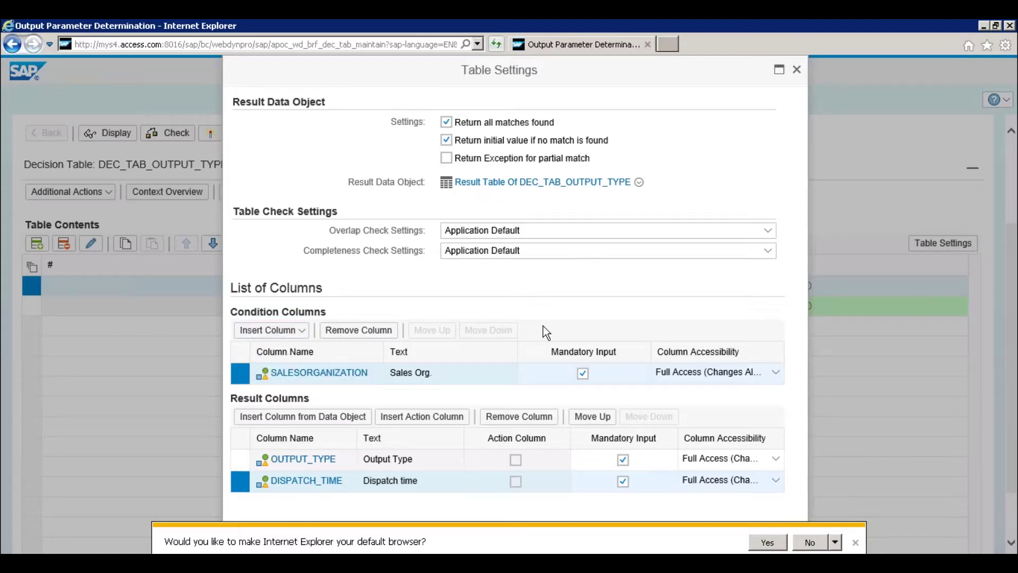
left_click_drag(807, 339, 787, 321)
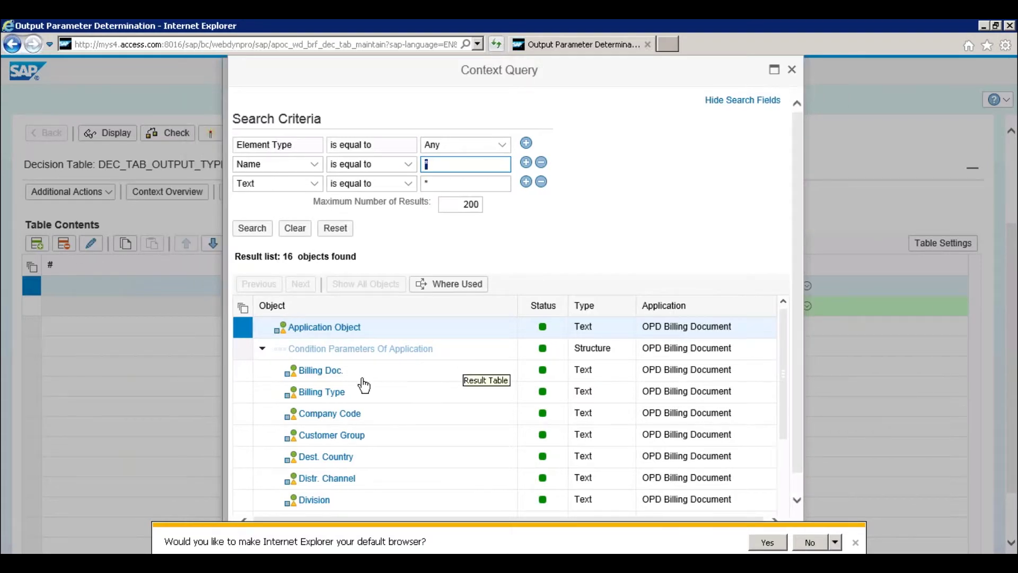
left_click(324, 396)
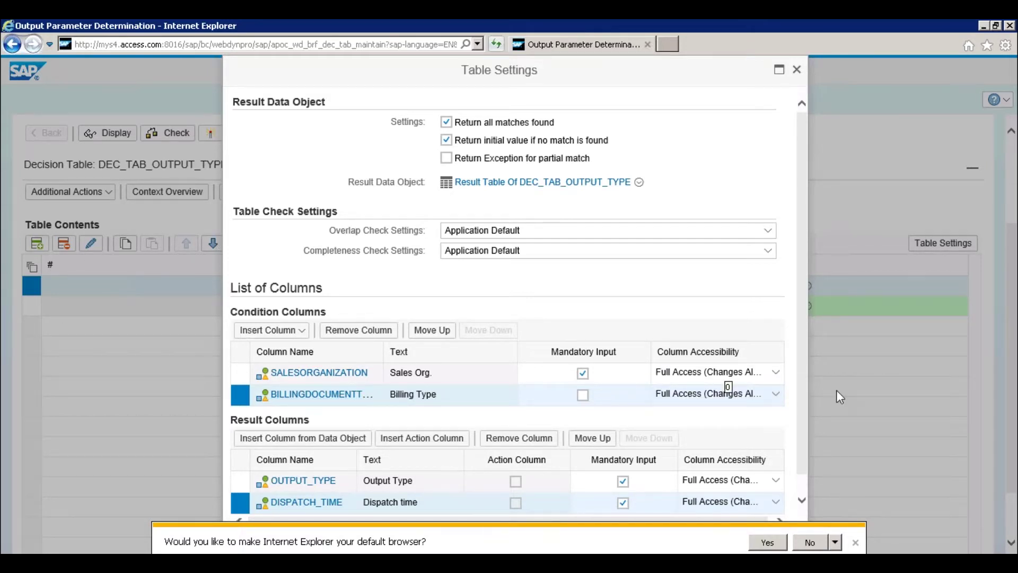
Dismiss the default browser prompt, accept the table settings and choose F1 as the billing type condition for the SL11 row
left_click(809, 542)
left_click(733, 542)
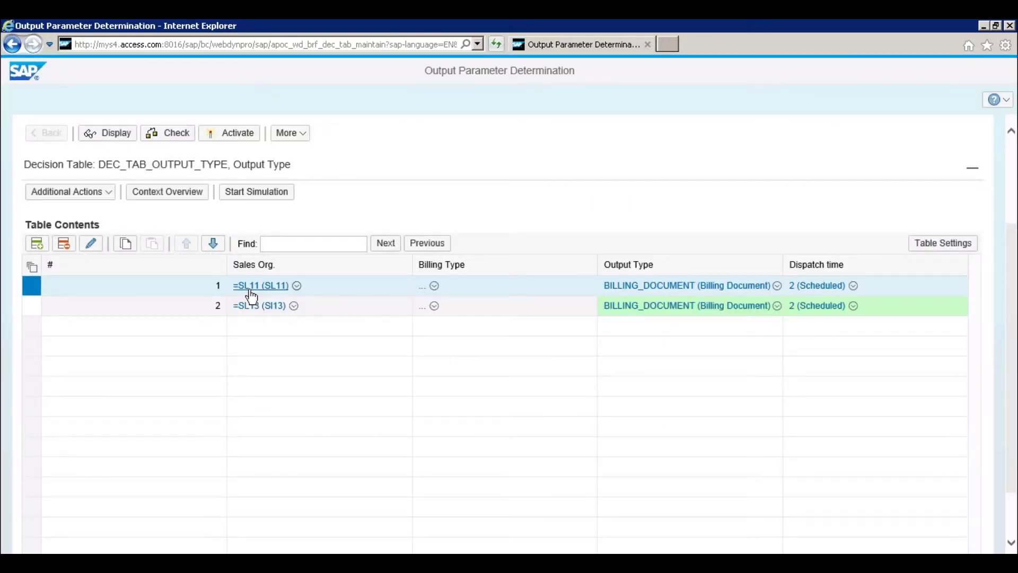
left_click(423, 289)
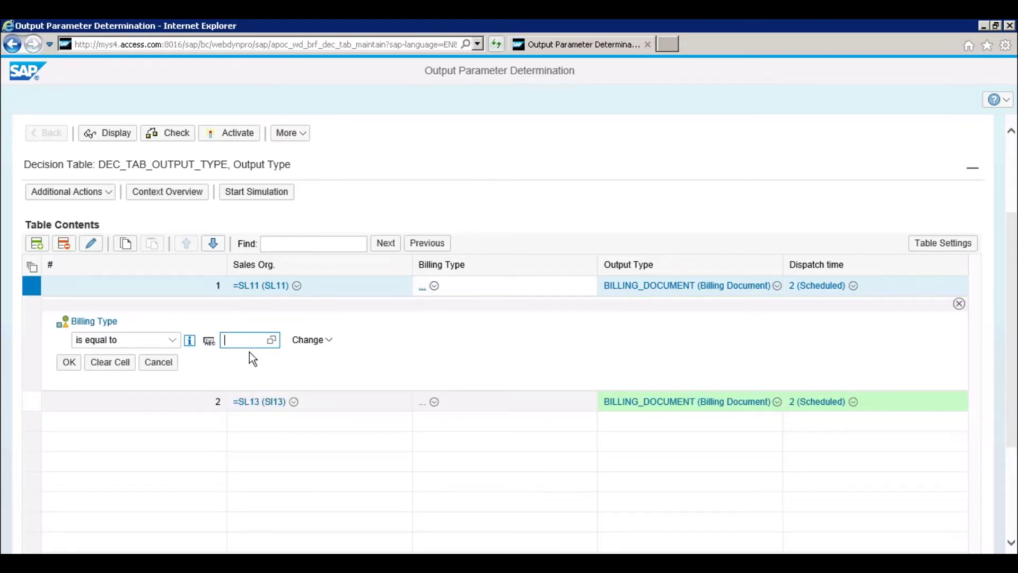
left_click(271, 341)
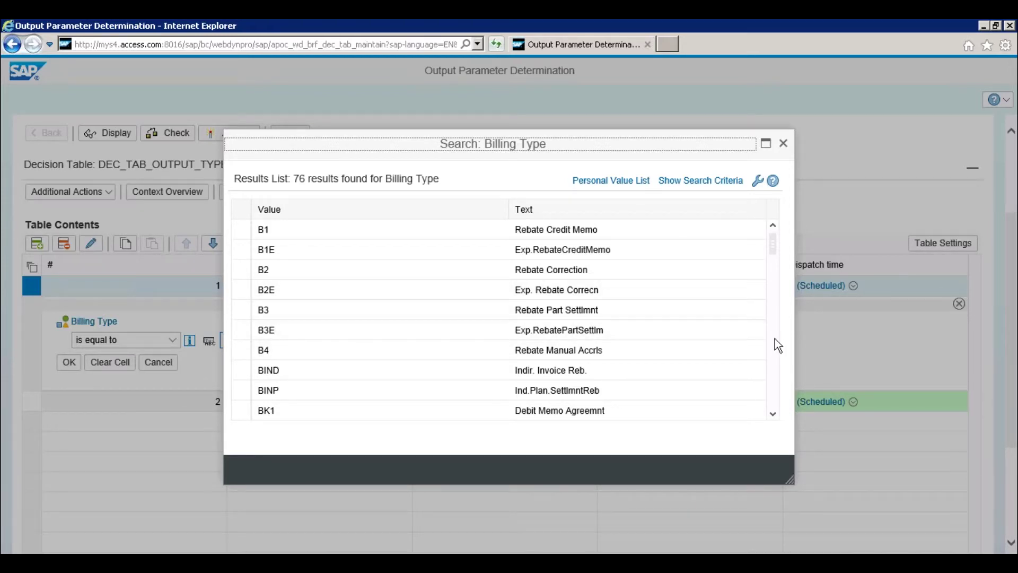
scroll(775, 338, "down", 4)
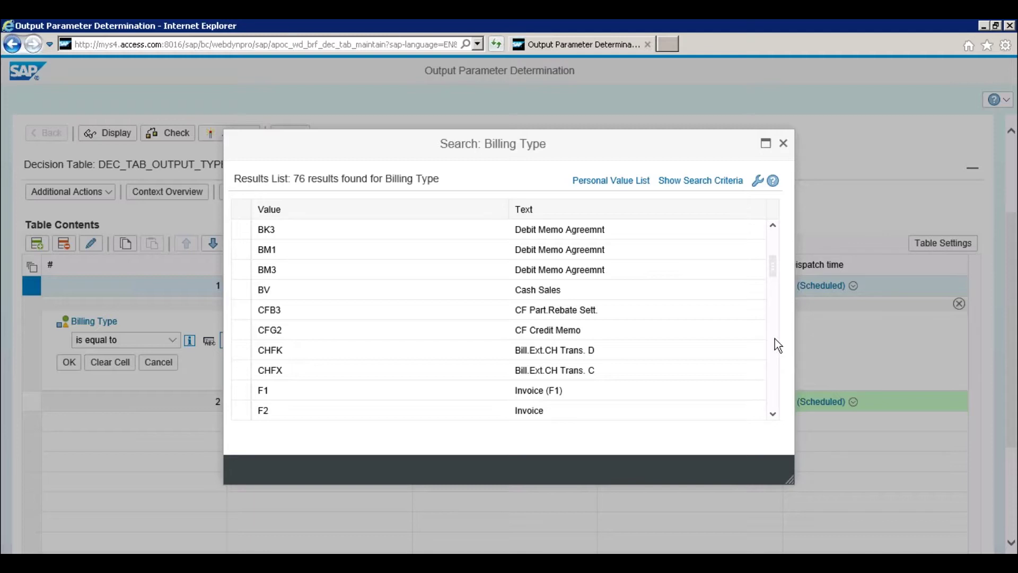
left_click(540, 393)
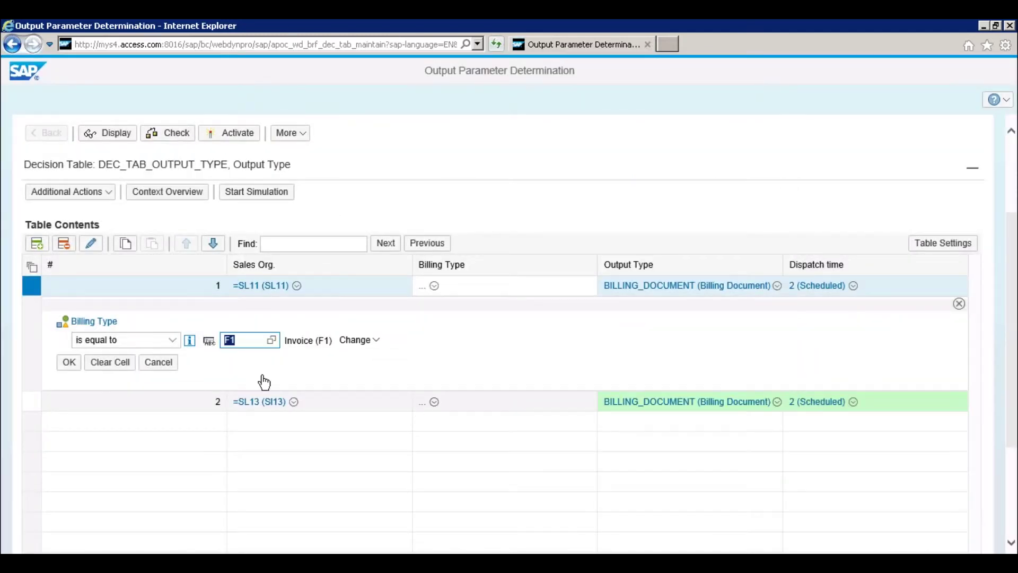
Replace the SL11 row's billing type condition with B3 (Rebate Part Settlmnt) from the value search
left_click(273, 341)
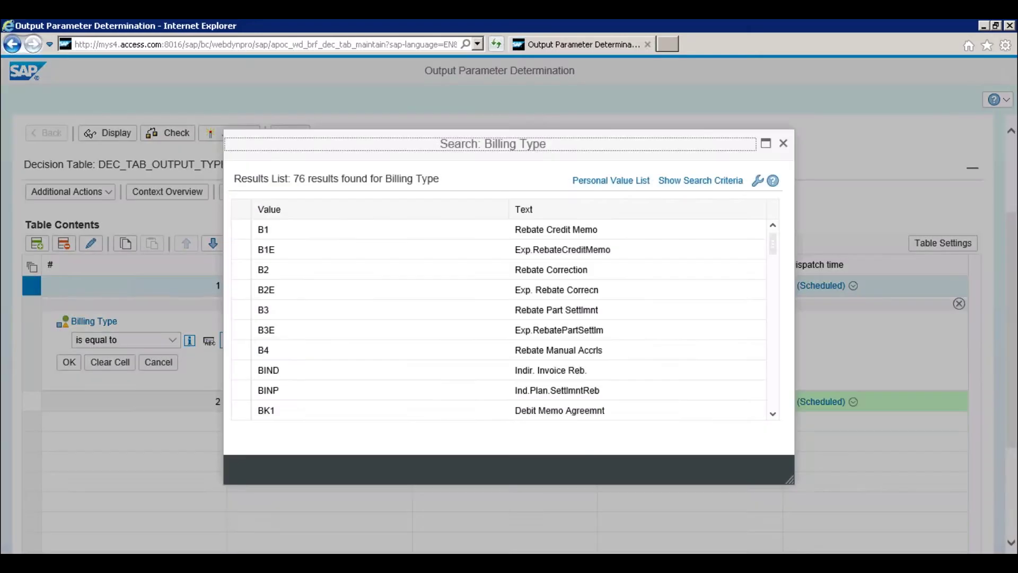
left_click(572, 313)
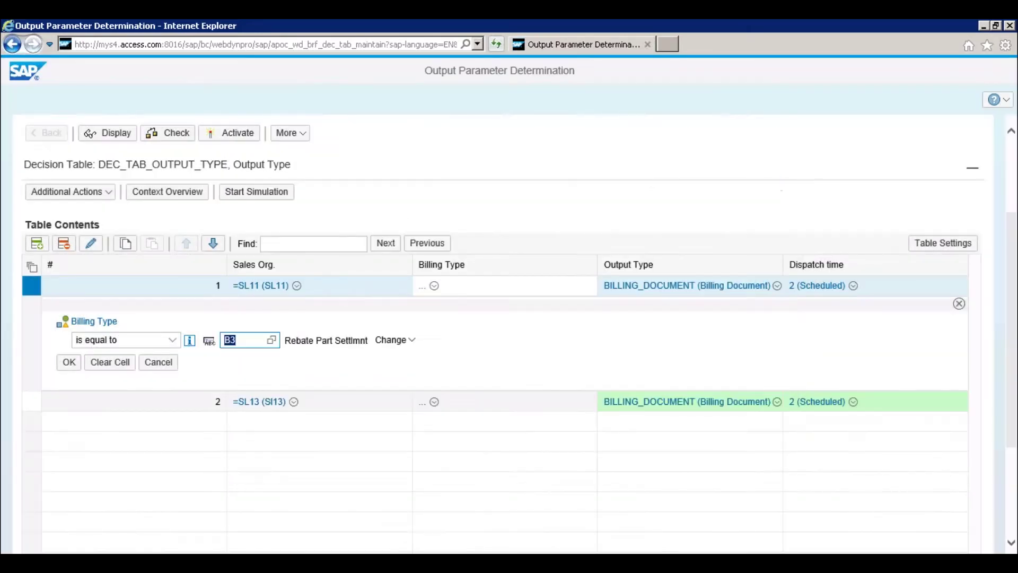
left_click(69, 363)
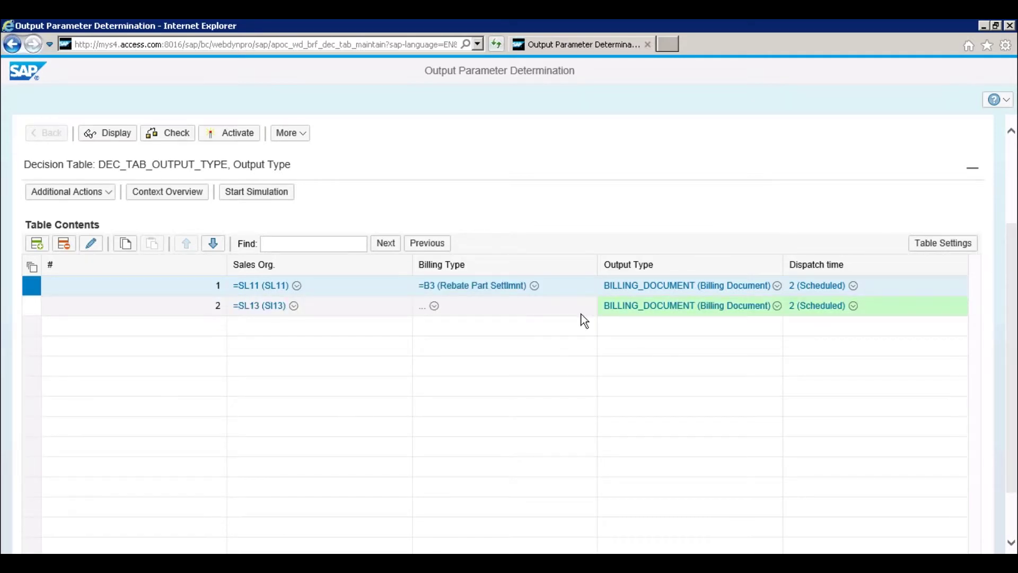
Change the SL11 row's output type to Z500 (Billing Document-5000) from the value search
left_click(683, 289)
left_click(289, 324)
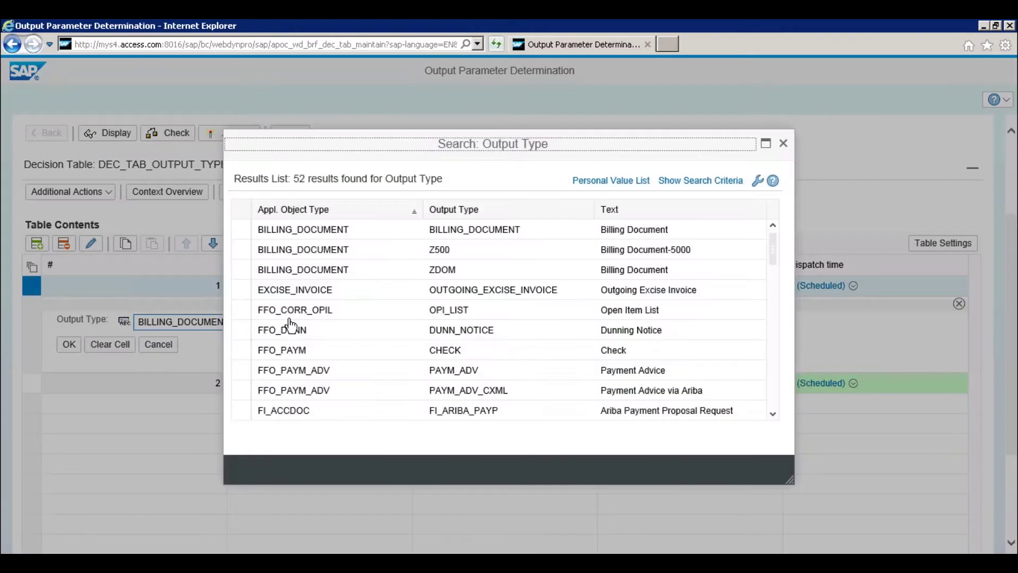
left_click(395, 255)
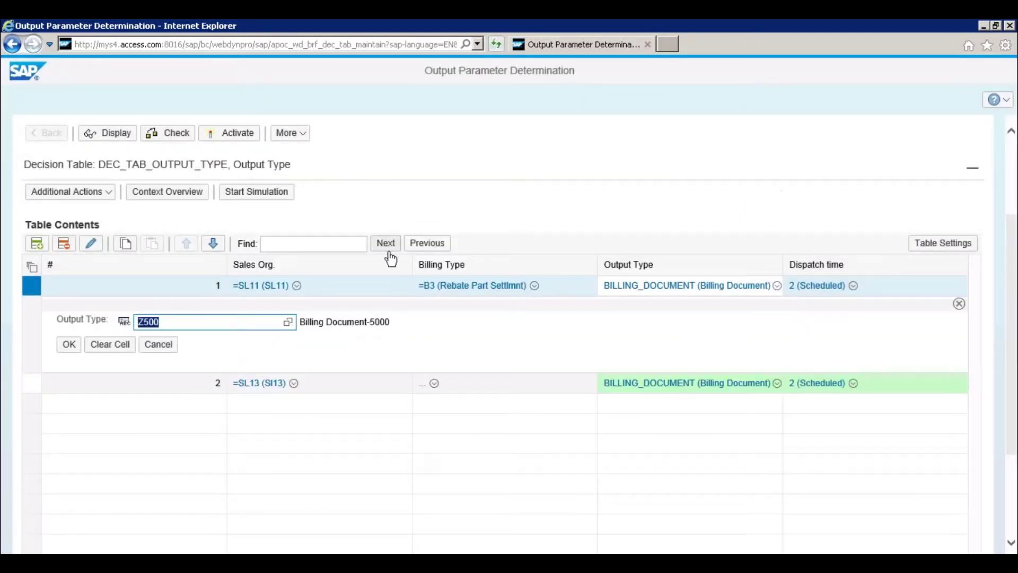
key("Return")
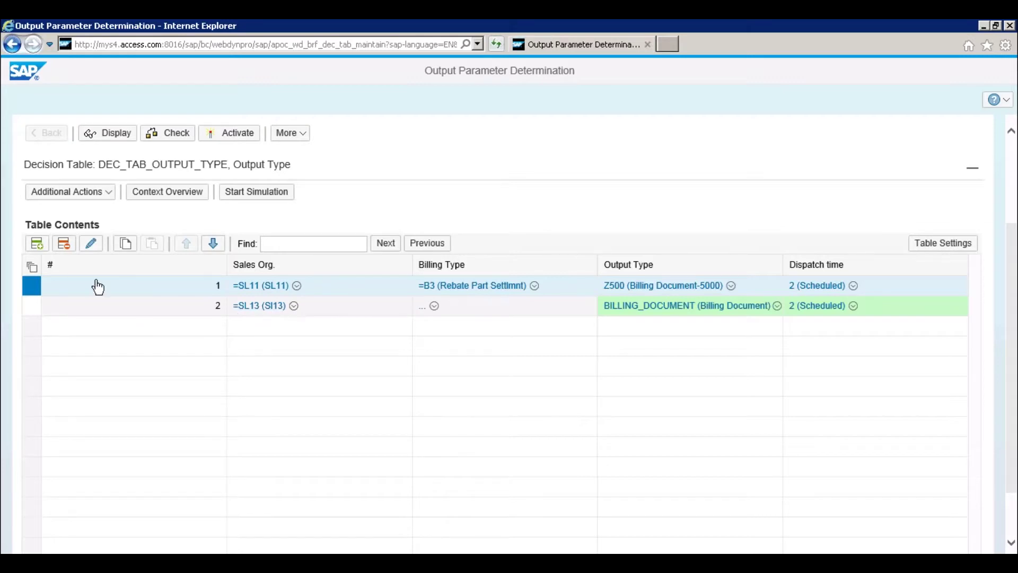
Insert a new first row in the decision table with sales organization equal to SL11 and billing type equal to blank
left_click(36, 245)
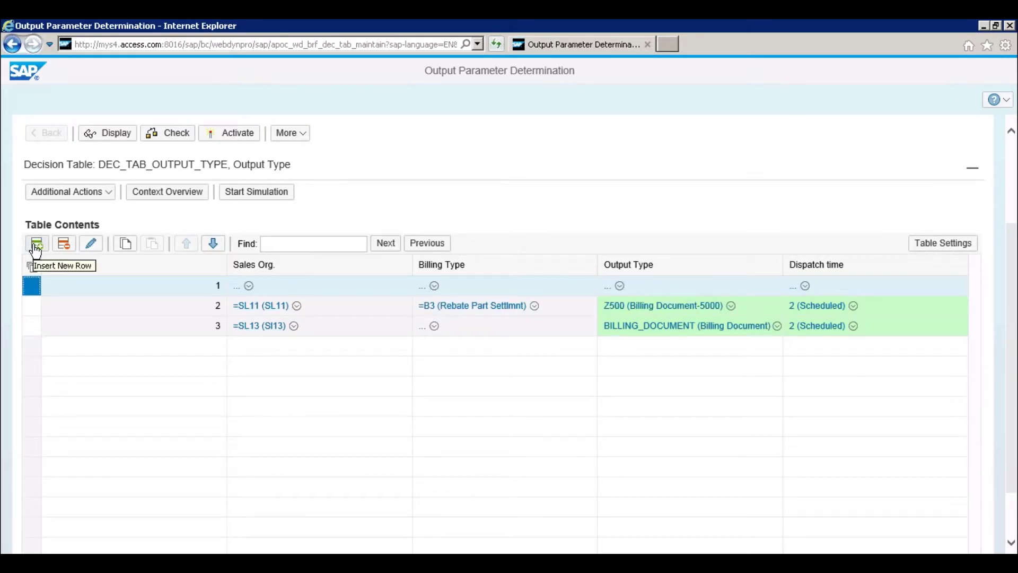
left_click(238, 290)
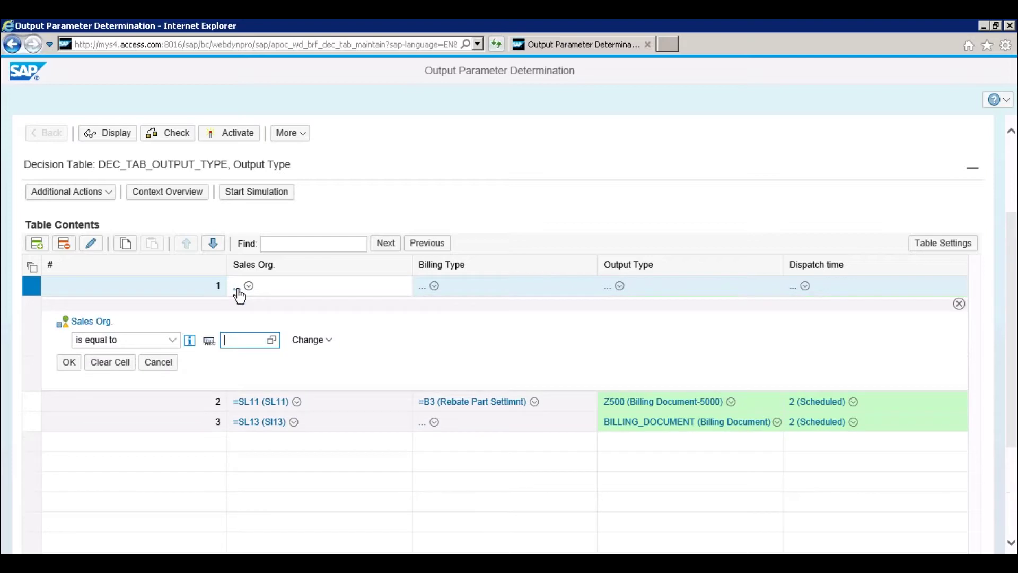
type("SL11")
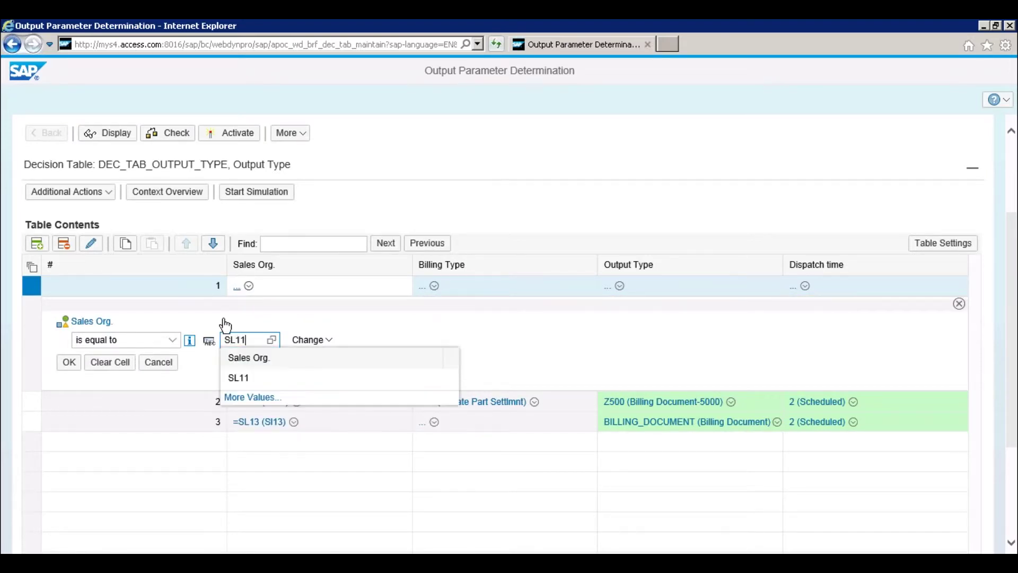
left_click(234, 377)
left_click(69, 361)
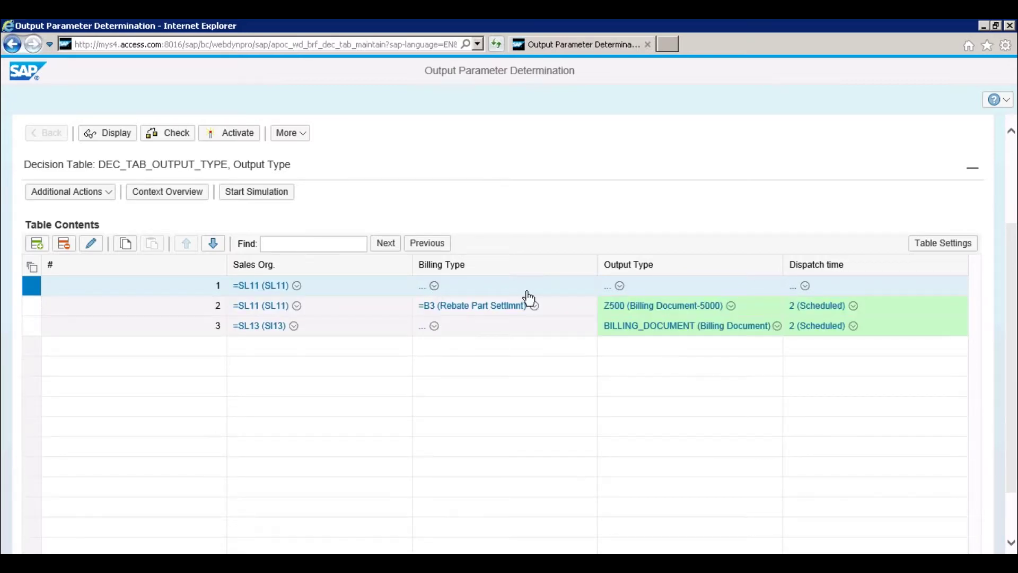
left_click(423, 287)
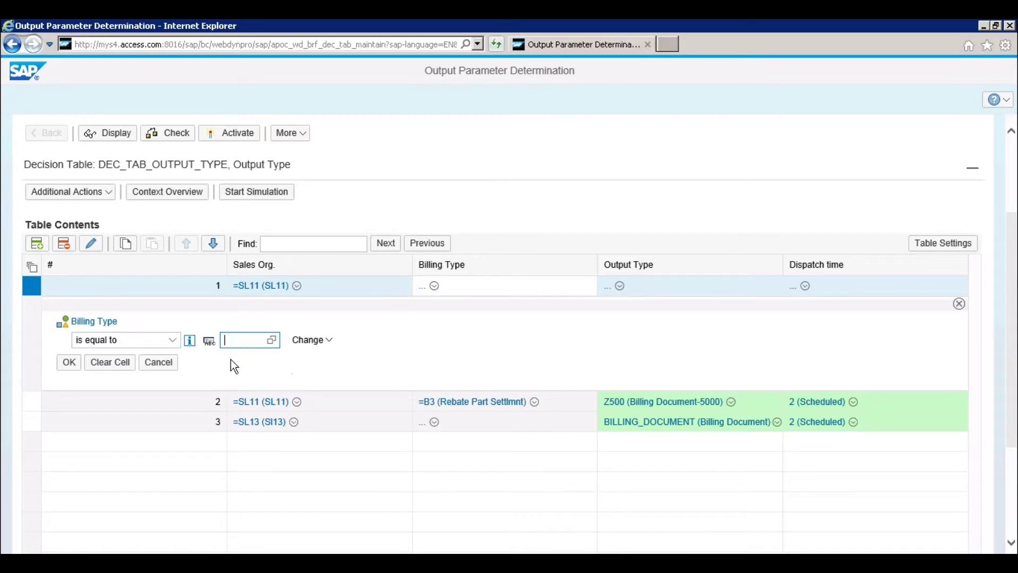
left_click(70, 363)
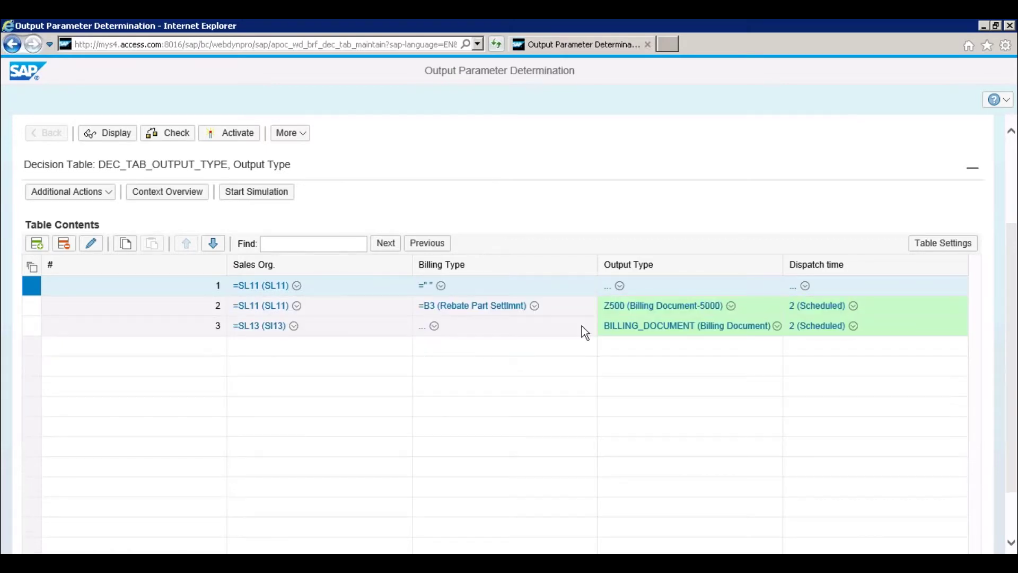
Set the new SL11 row's output type to BILLING_DOCUMENT and its dispatch time to 2 (Scheduled)
left_click(608, 288)
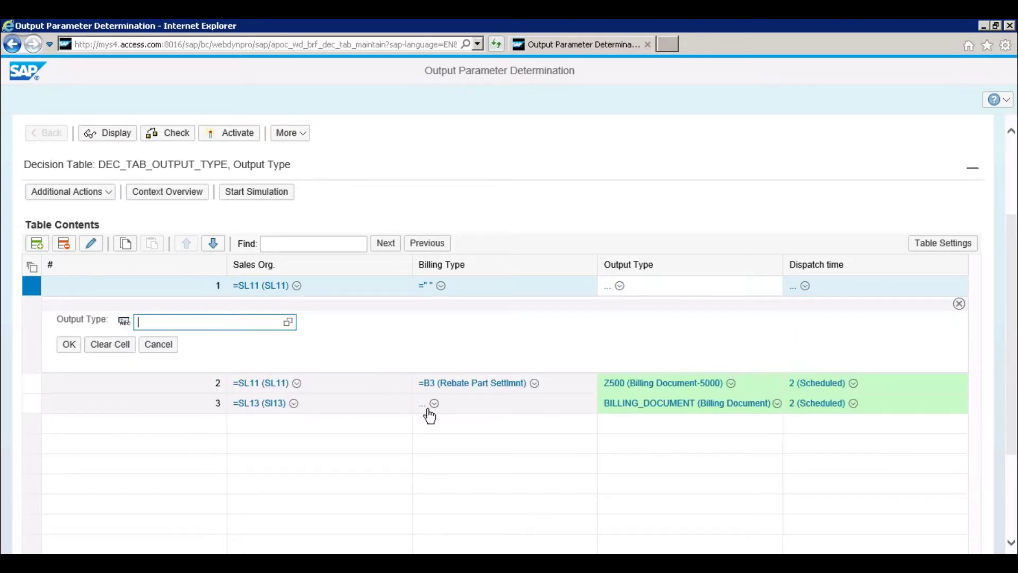
left_click(289, 323)
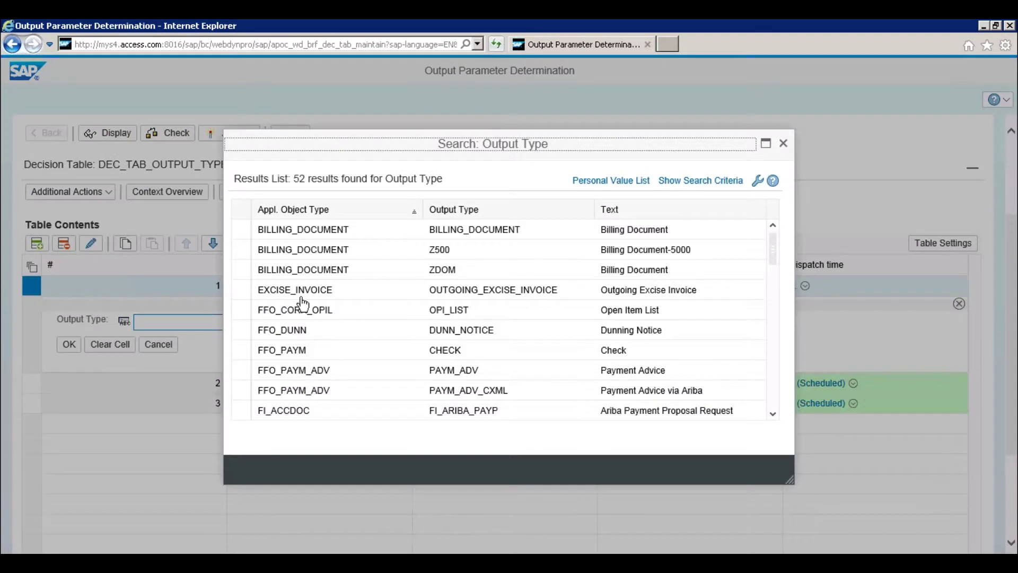
left_click(339, 230)
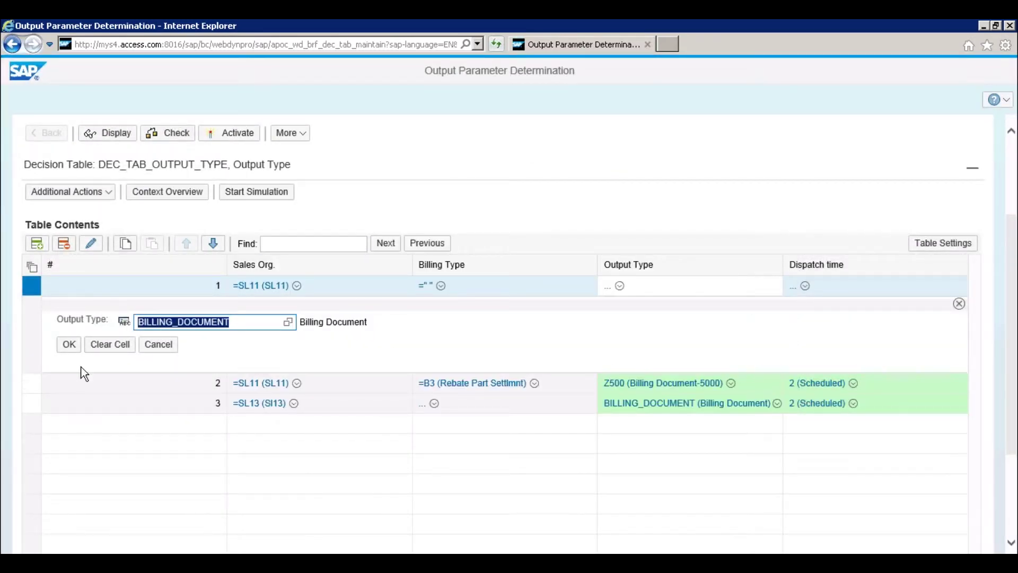
left_click(67, 350)
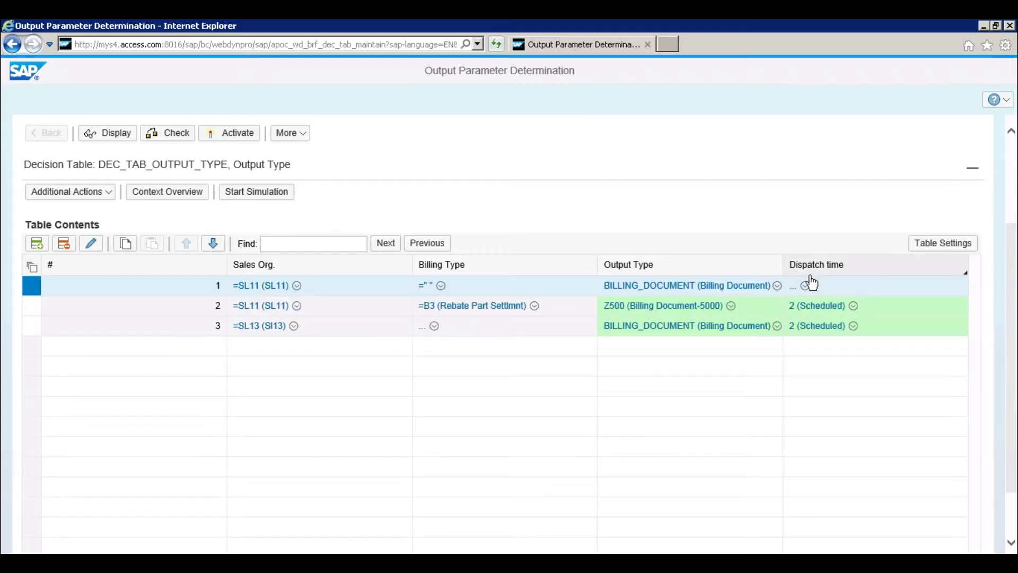
left_click(796, 289)
type("2")
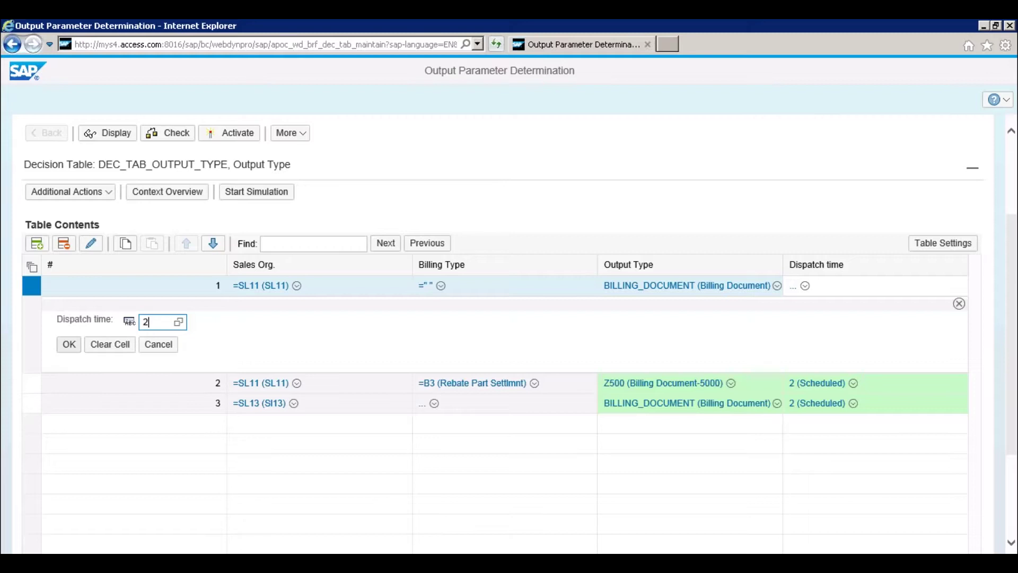
left_click(69, 344)
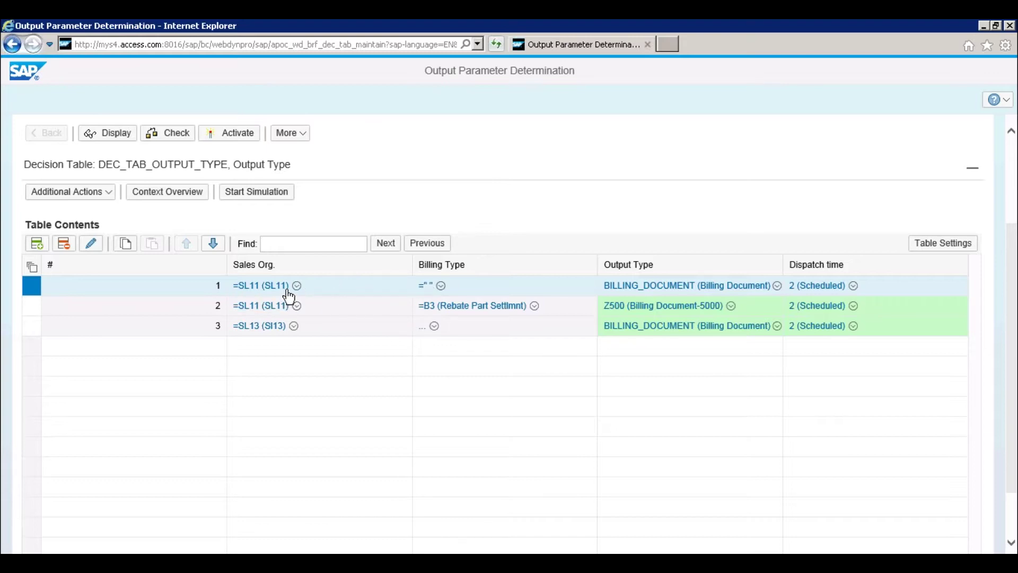
Clear the billing type condition in the new SL11 row so that it applies to any billing type
left_click(427, 287)
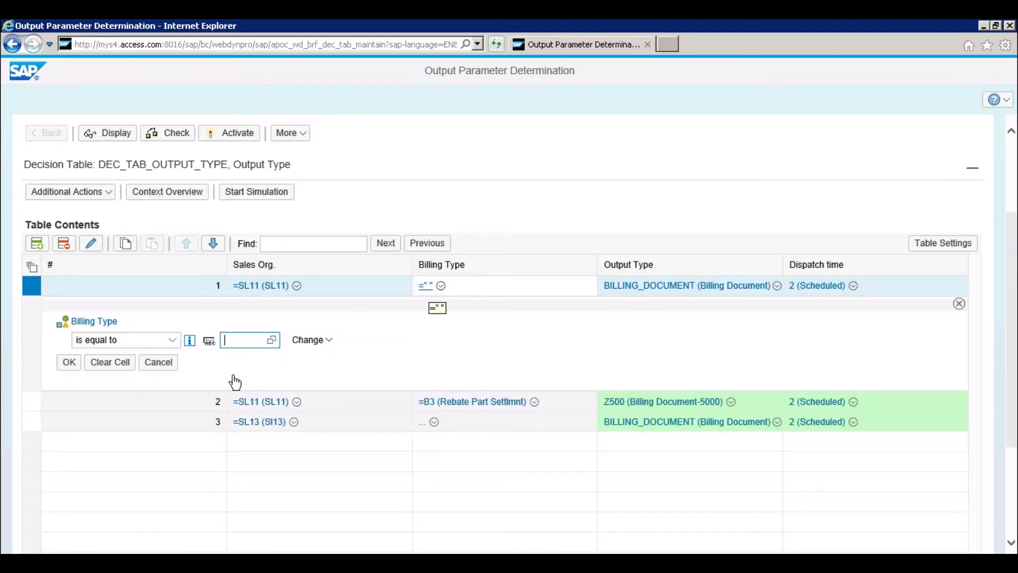
left_click(172, 339)
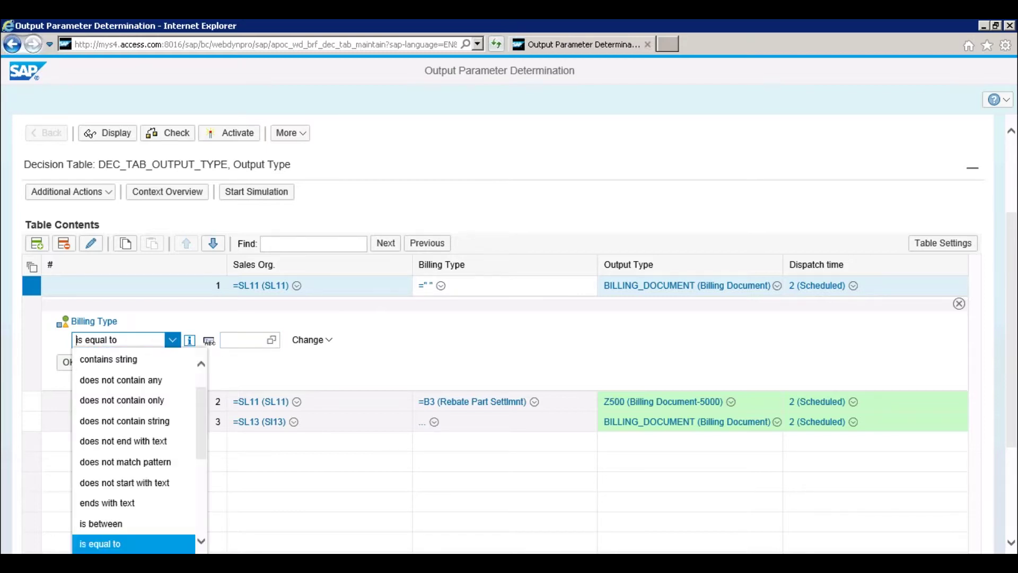
key("Return")
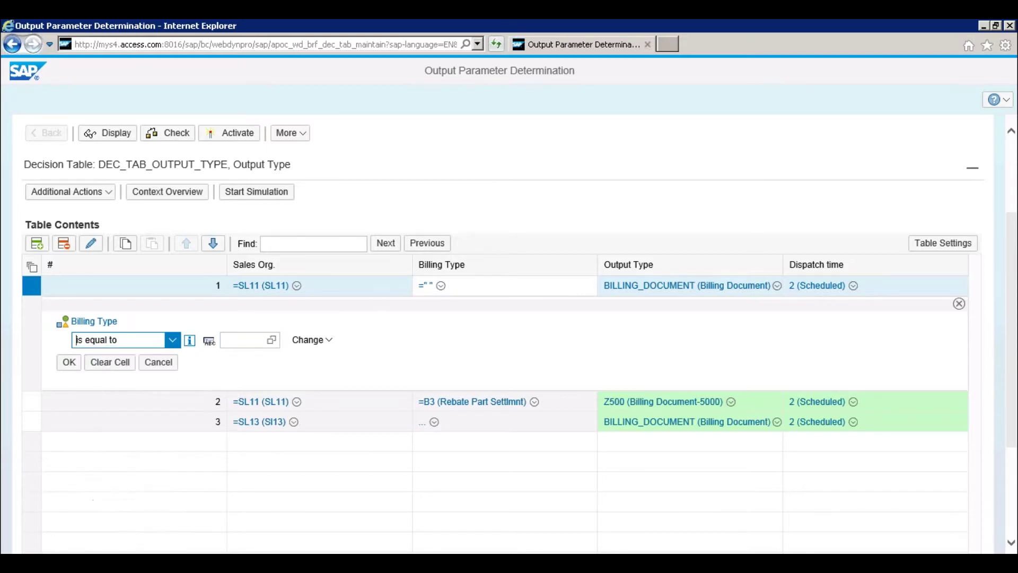
left_click(328, 340)
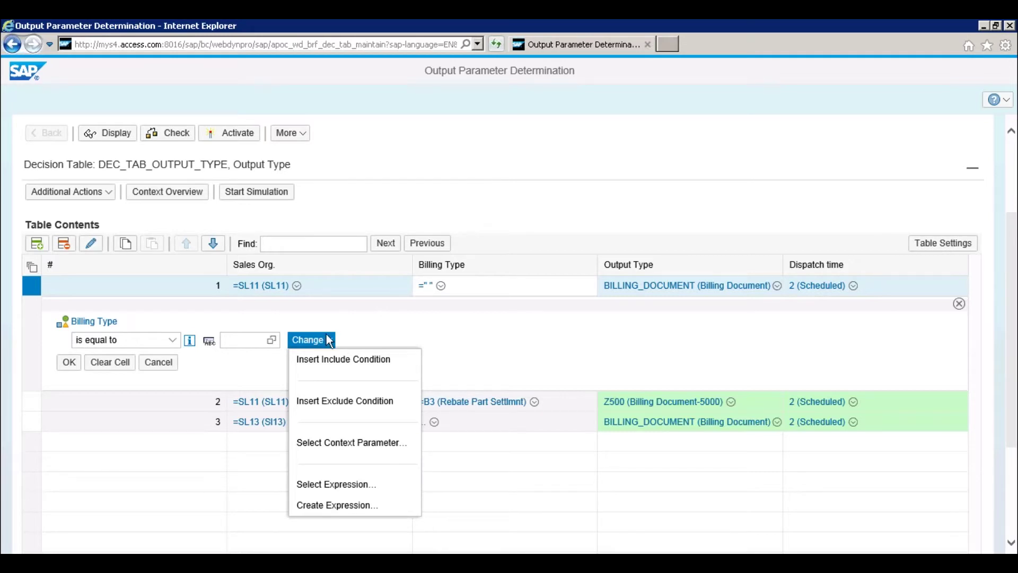
left_click(75, 363)
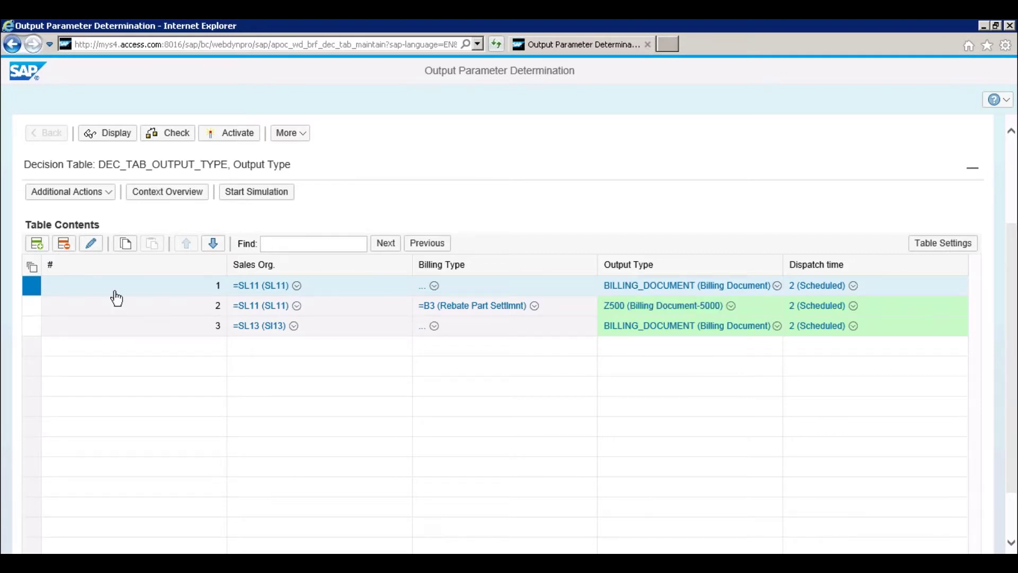
Move the SL11 row without a billing type below the B3 row and activate the decision table
left_click(213, 244)
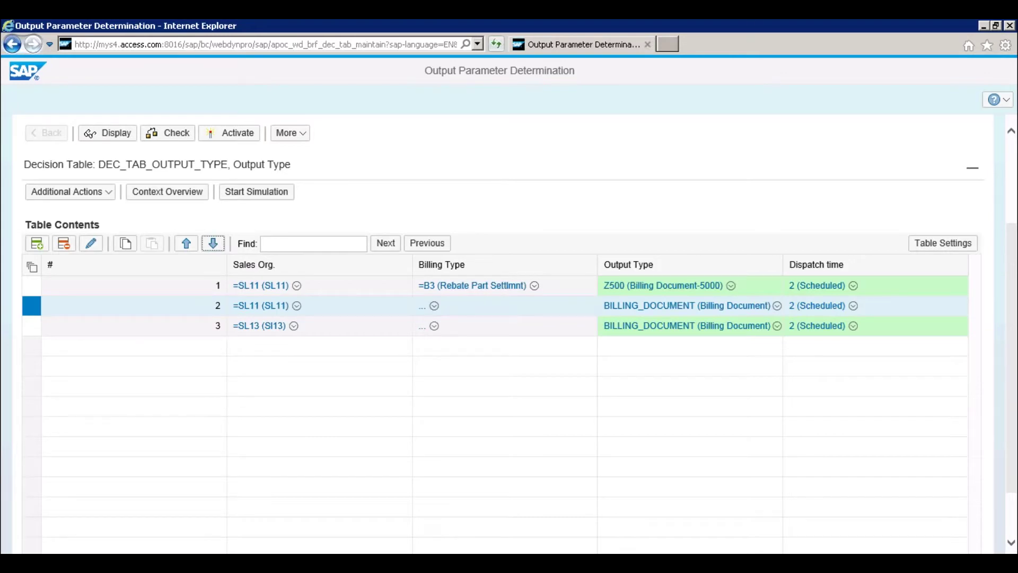
left_click(229, 133)
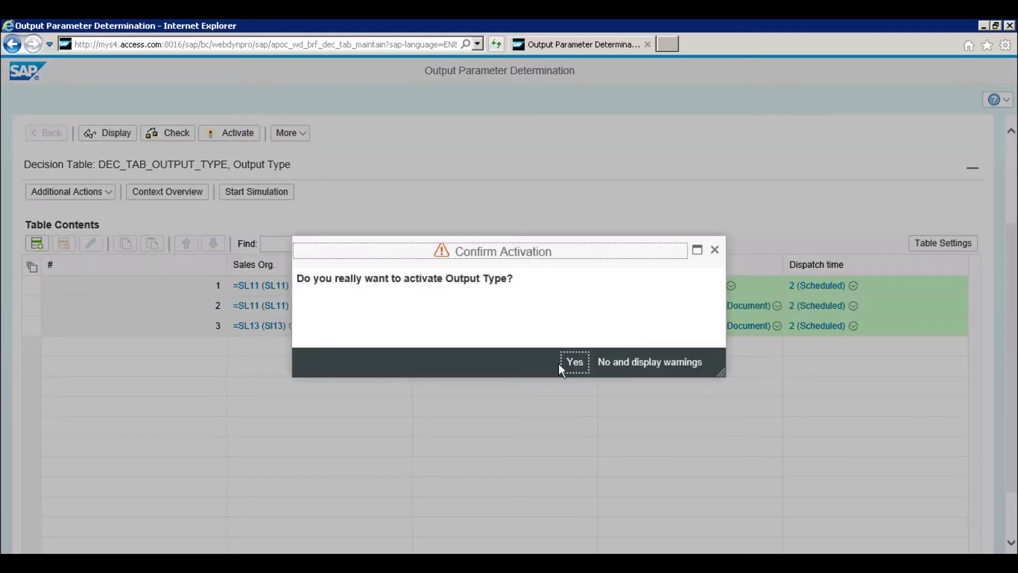
left_click(570, 371)
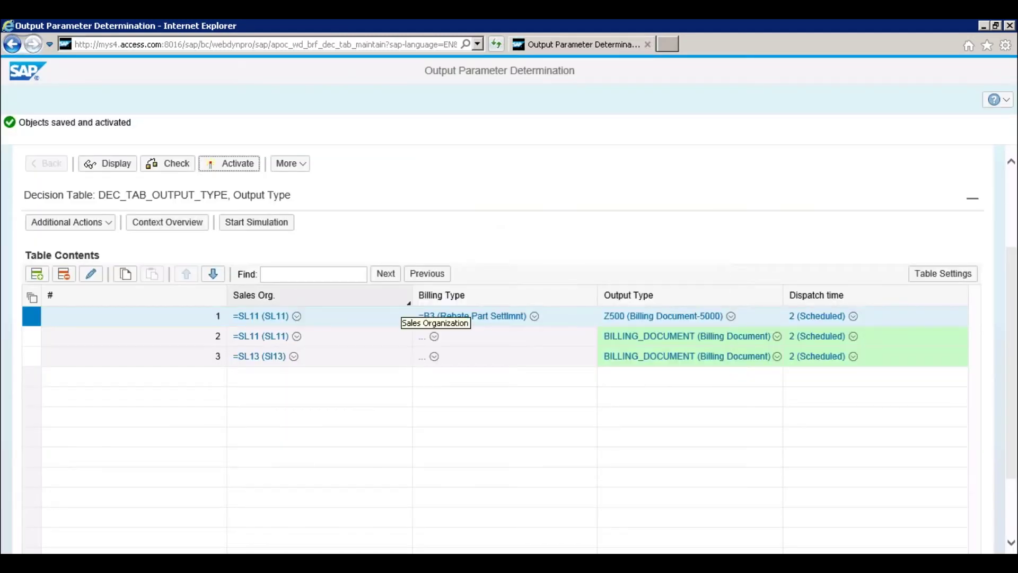
Start a simulation of the output type decision table and enter billing type V1 and sales organization SL11 as simulation data
left_click(261, 224)
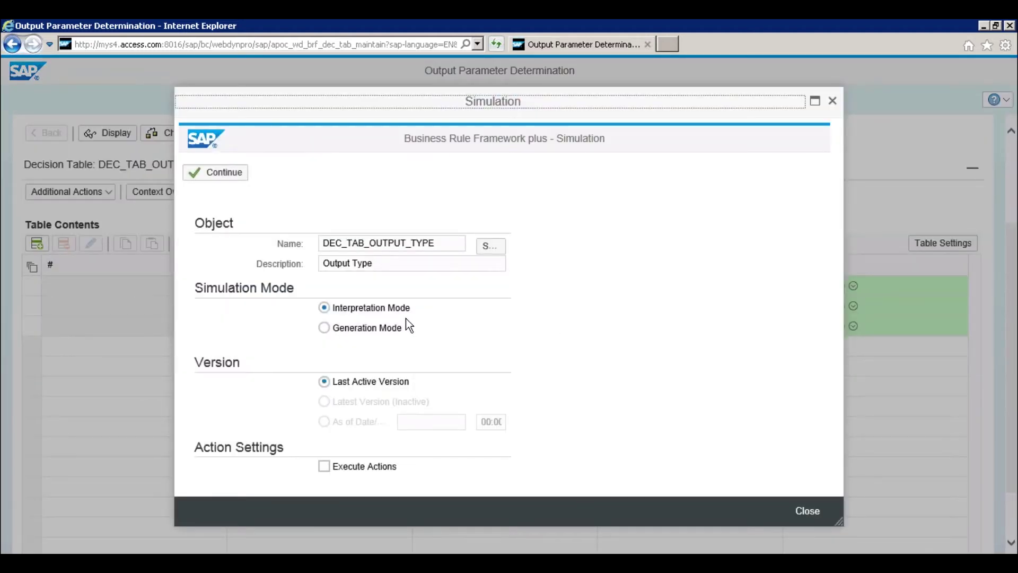
left_click(190, 172)
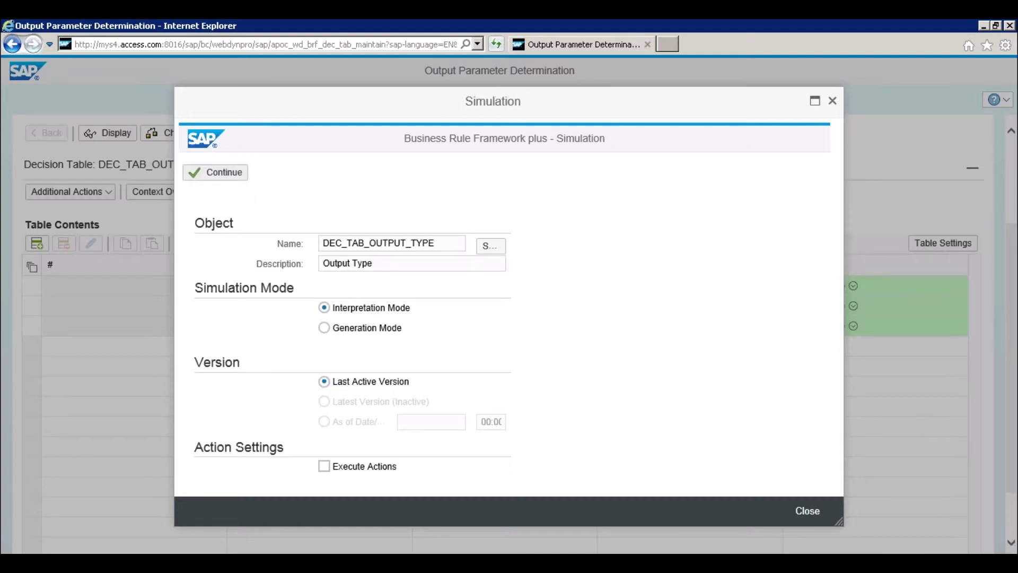
left_click(354, 406)
left_click(356, 428)
left_click(358, 405)
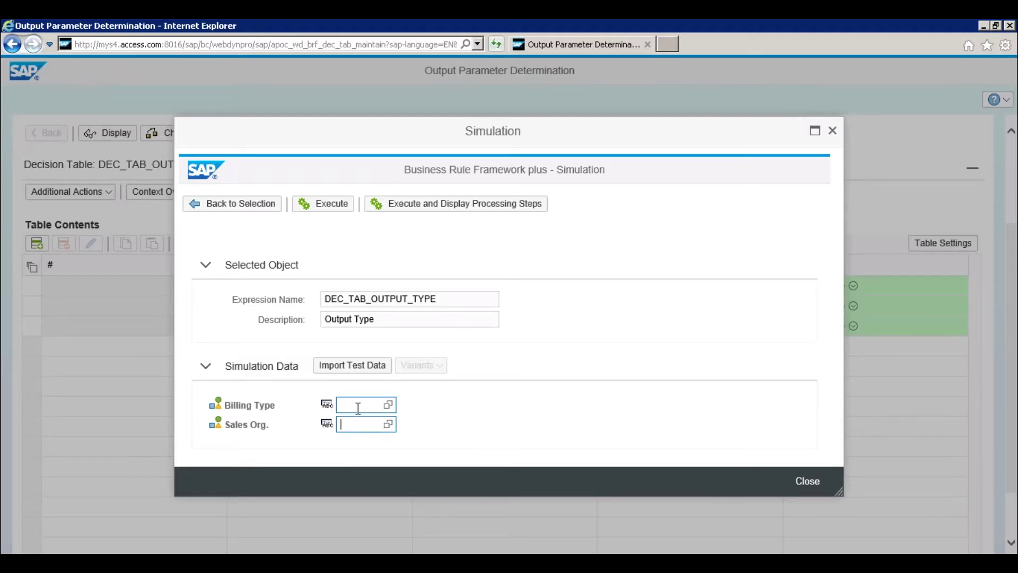
type("V1")
key("Tab")
type("SL11")
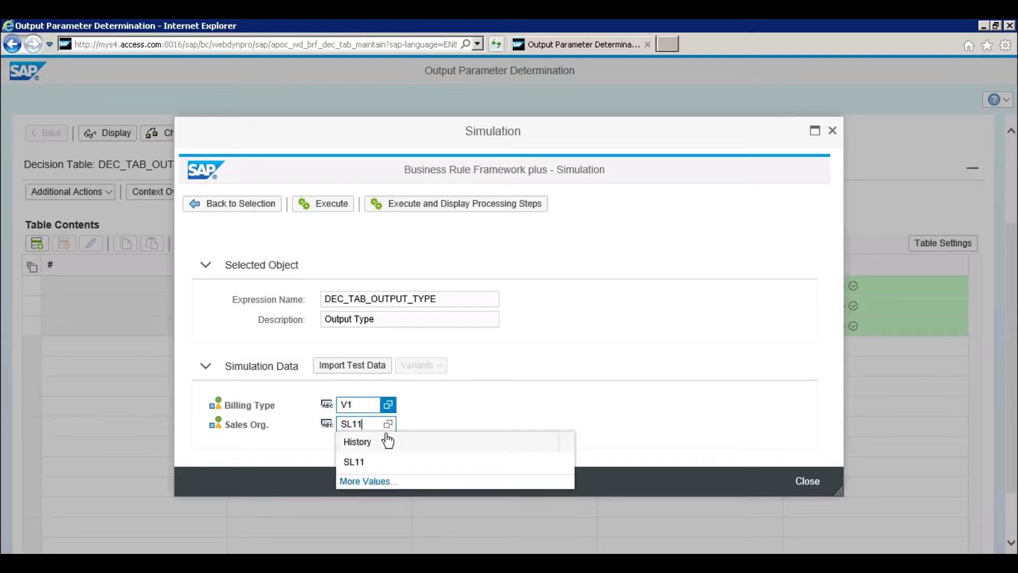
Change the simulated billing type to B1 for sales organization SL11, execute the simulation and close its result
left_click(365, 459)
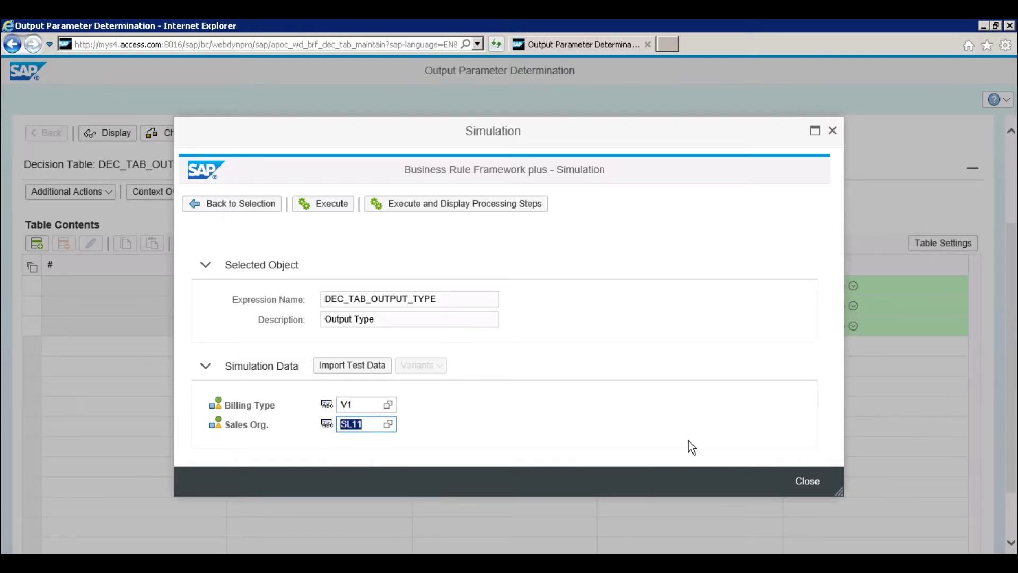
left_click(330, 210)
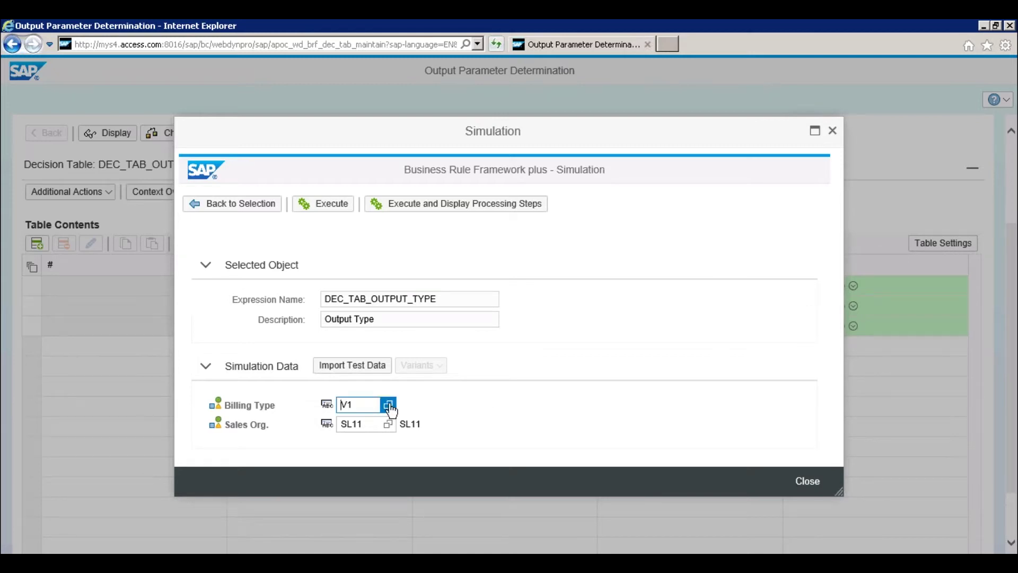
left_click(388, 406)
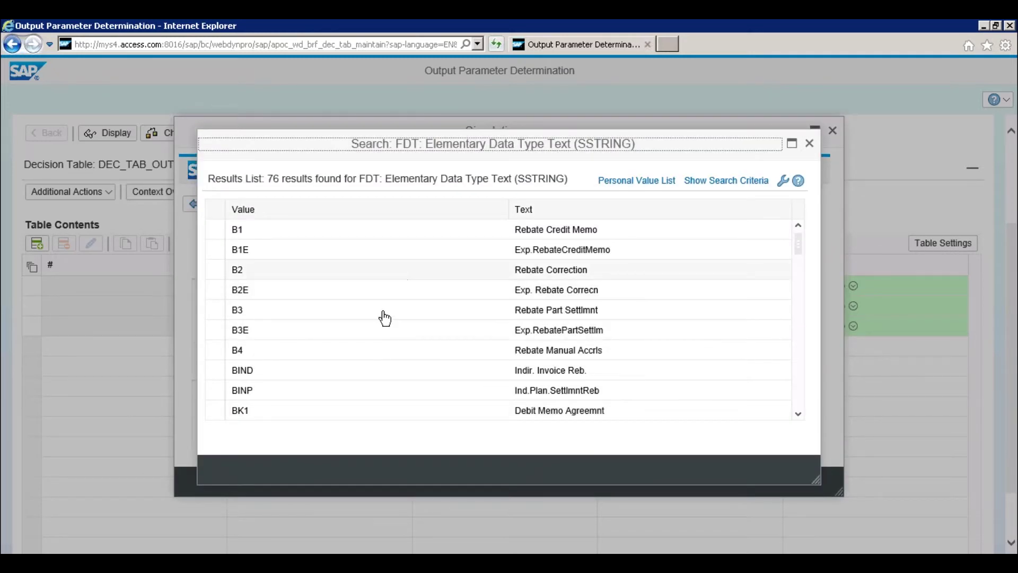
left_click(399, 237)
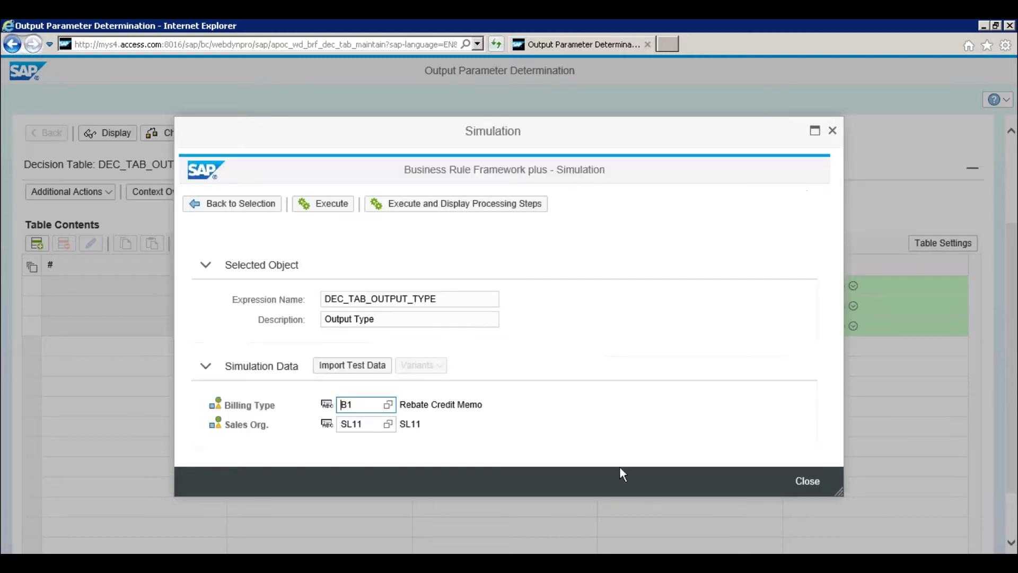
left_click(320, 202)
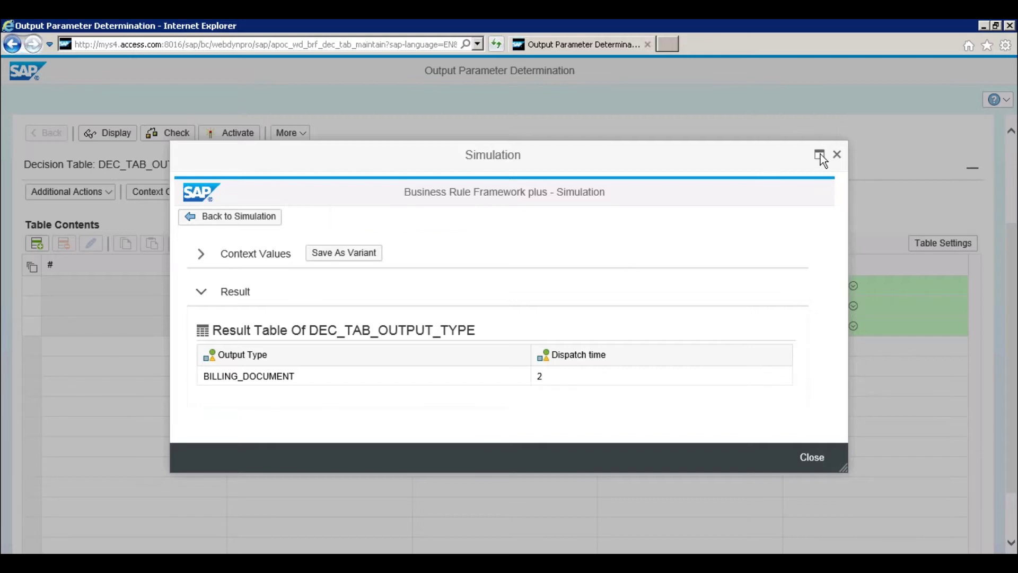
left_click(837, 154)
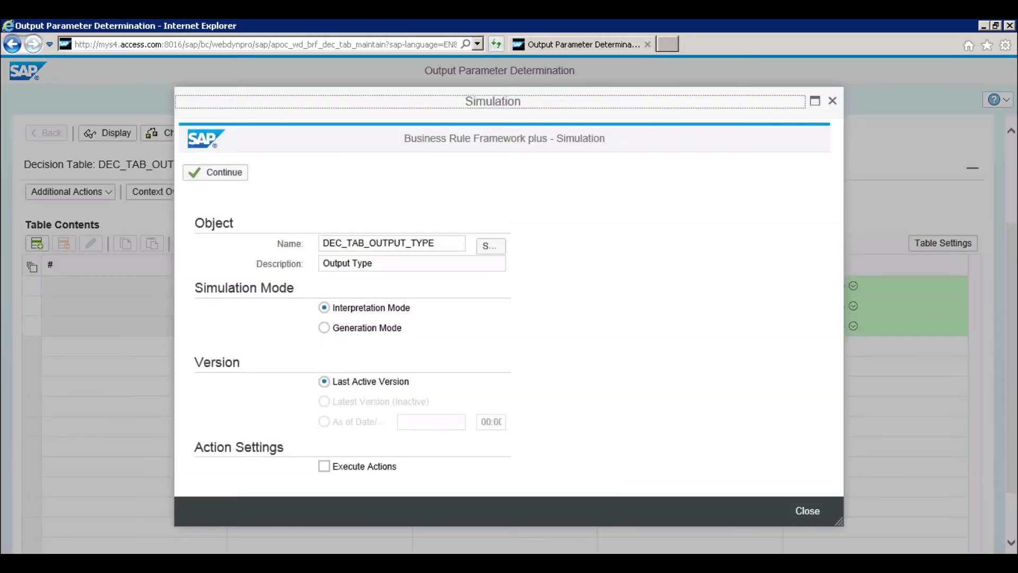
Simulate the output type decision table again with billing type B3 and sales organization SL11, and close the result
left_click(209, 170)
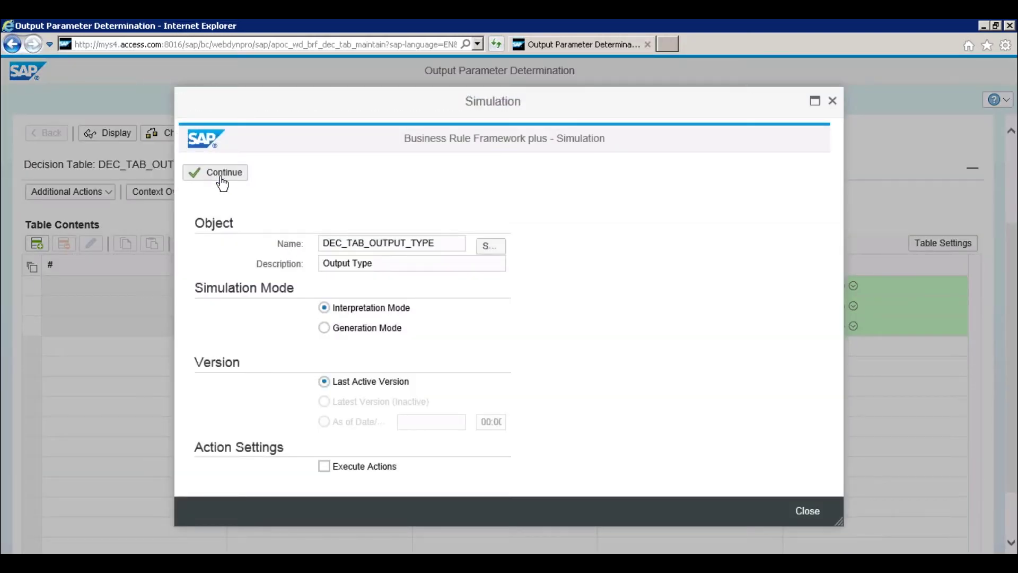
left_click(360, 403)
type("B3")
key("Tab")
type("SL11")
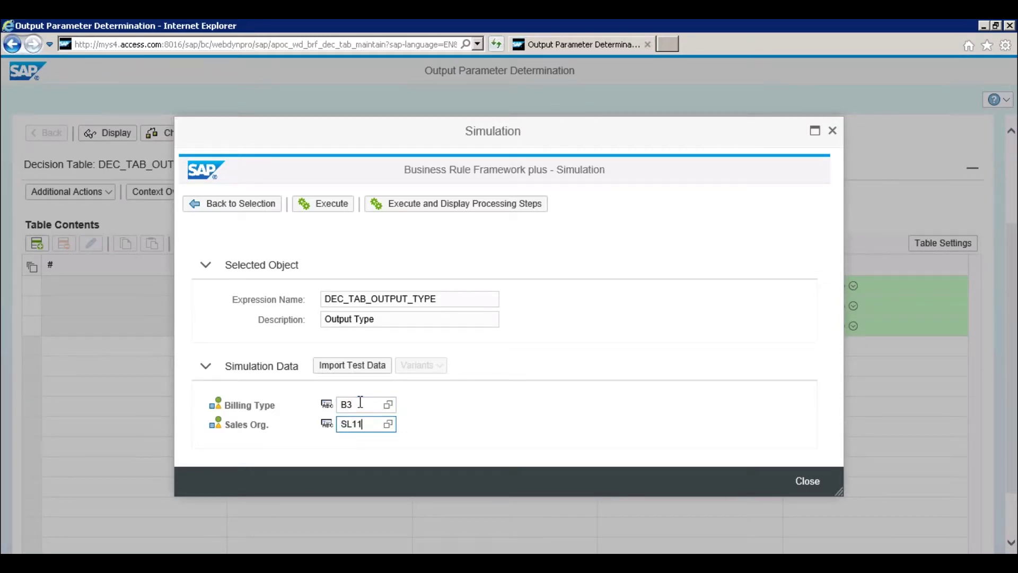
left_click(318, 207)
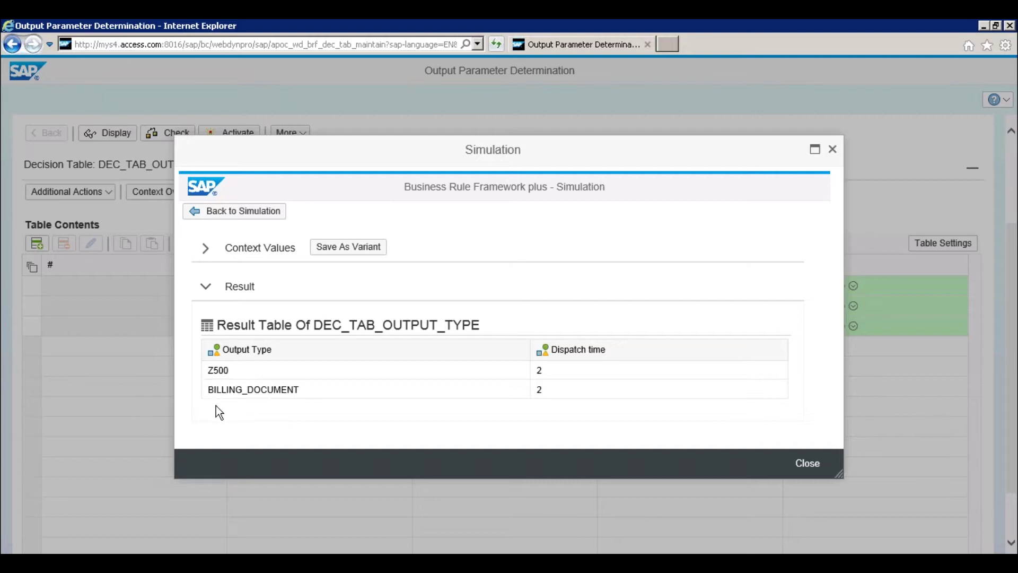
left_click(832, 151)
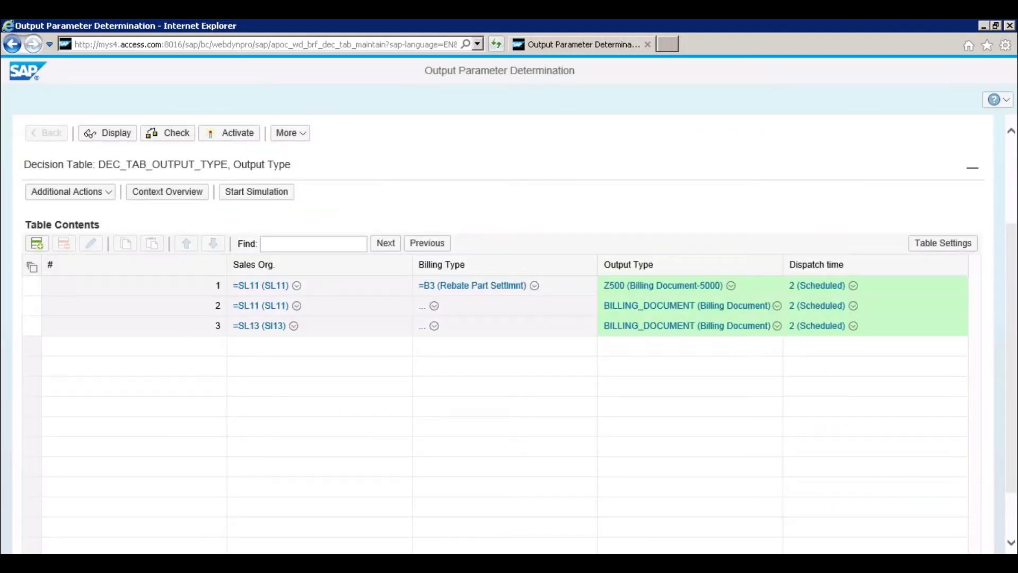
Examine the billing document rules of the determination steps Receiver, Channel, Printer Settings and Form Template
scroll(742, 170, "up", 3)
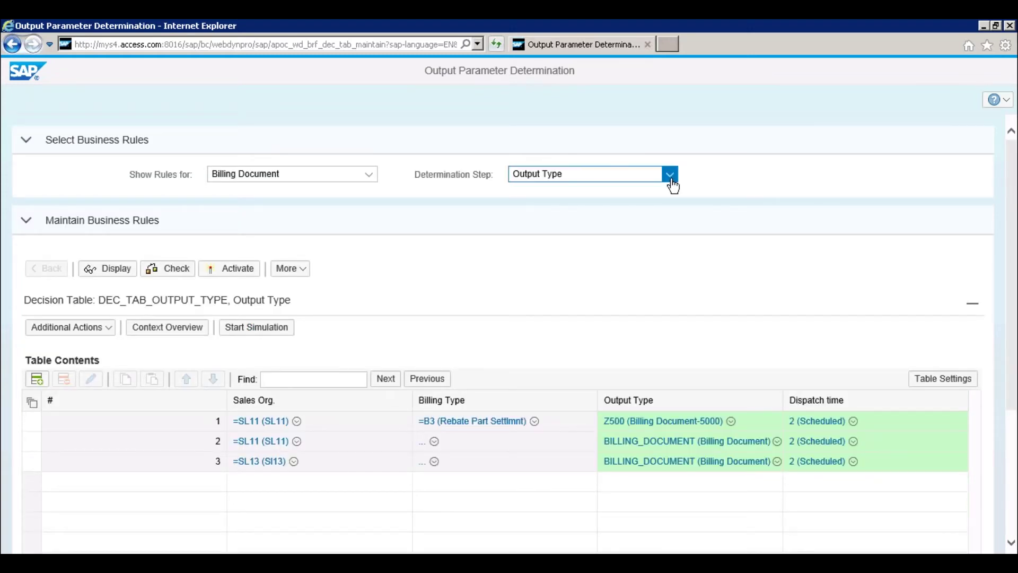
left_click(670, 176)
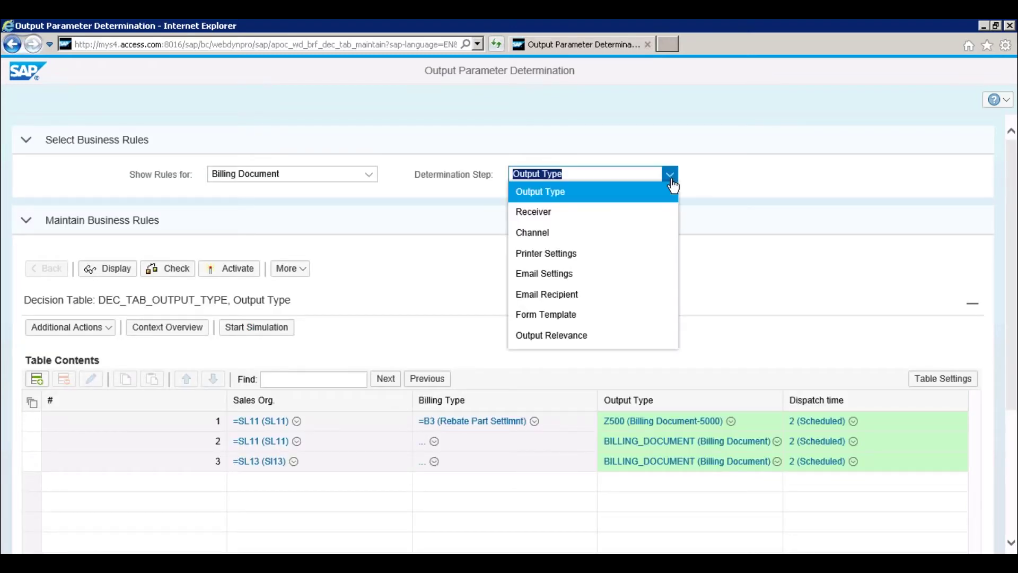
left_click(576, 213)
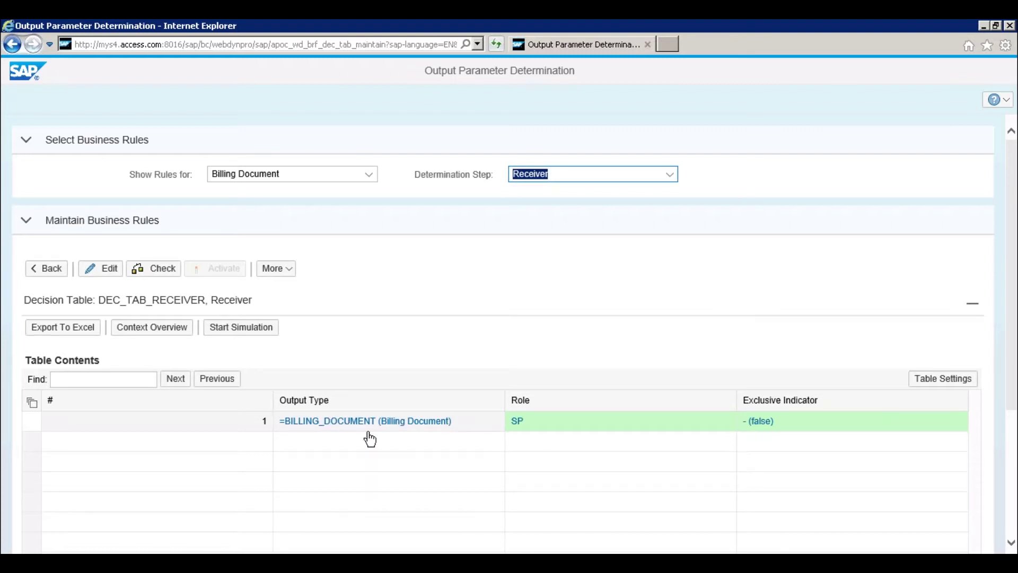
left_click(535, 442)
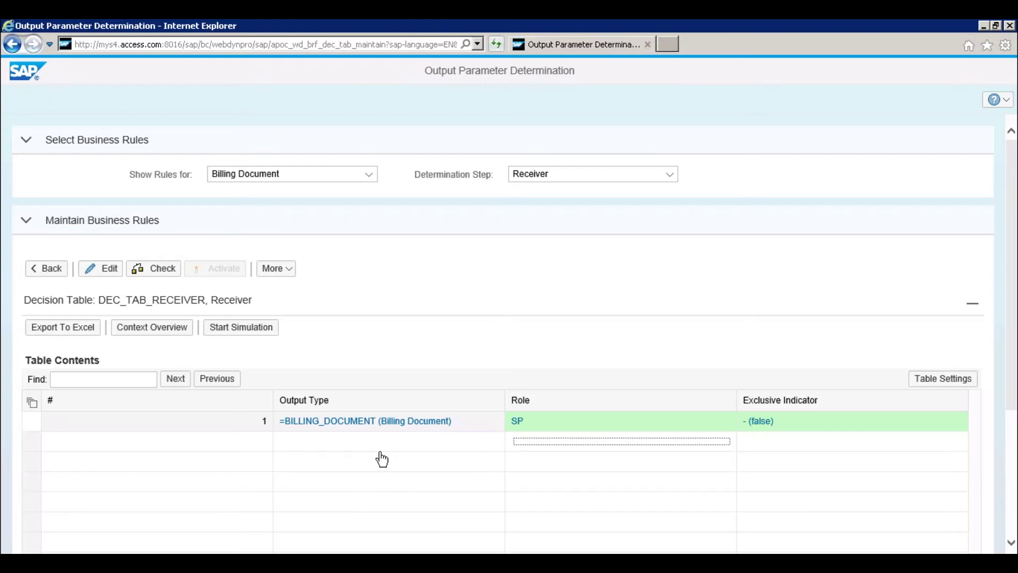
left_click(670, 180)
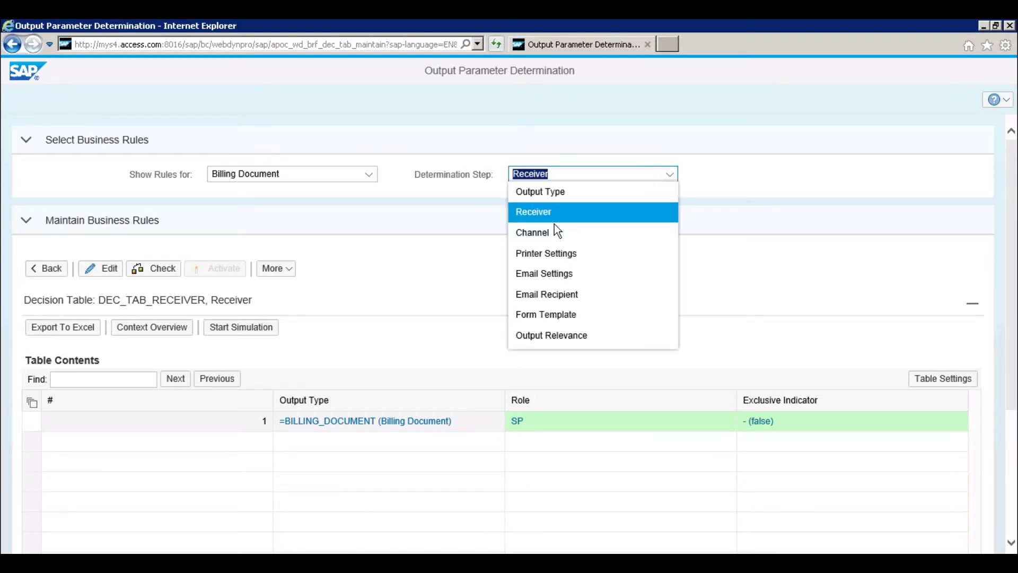
left_click(539, 235)
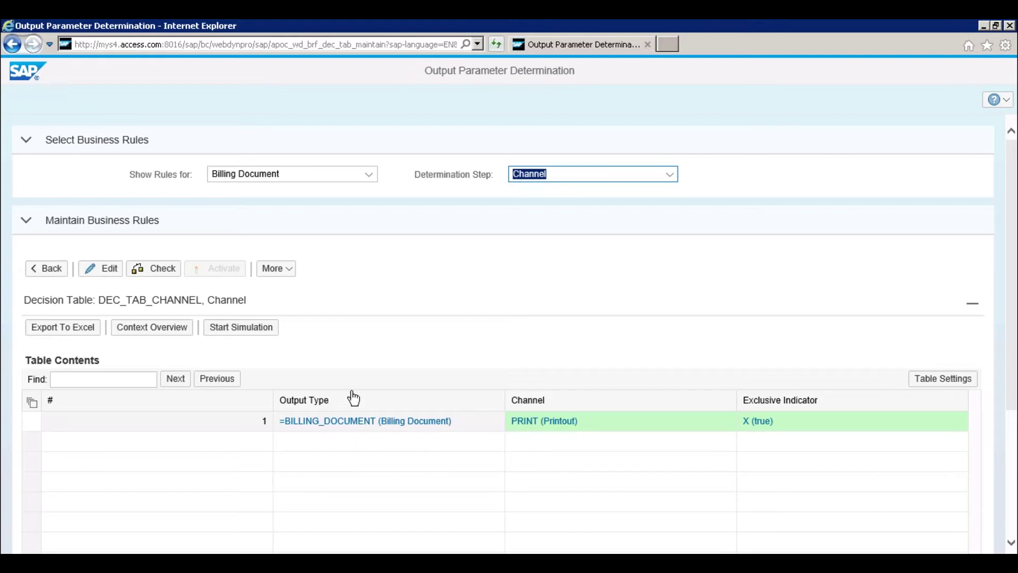
left_click(669, 174)
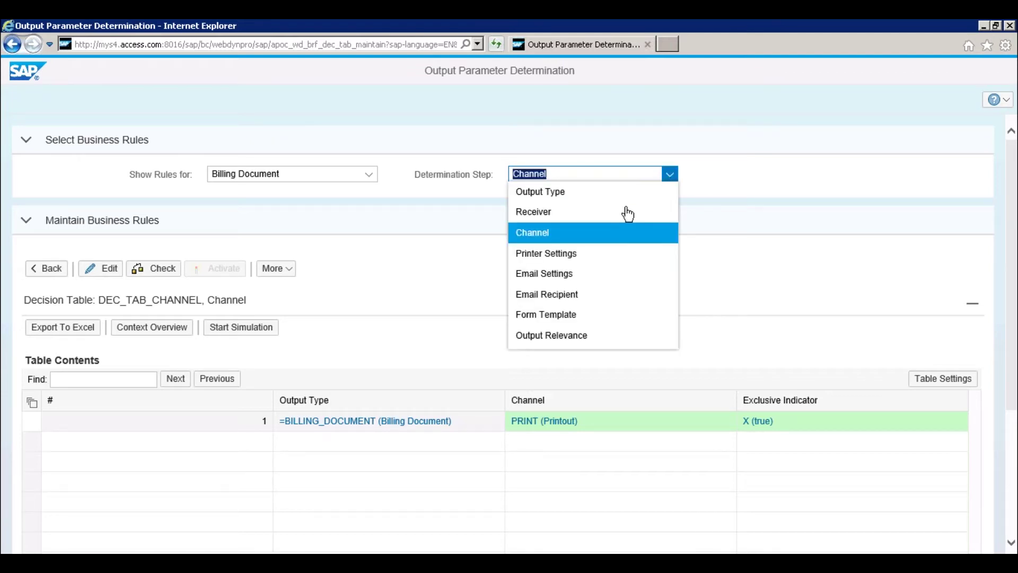
left_click(571, 254)
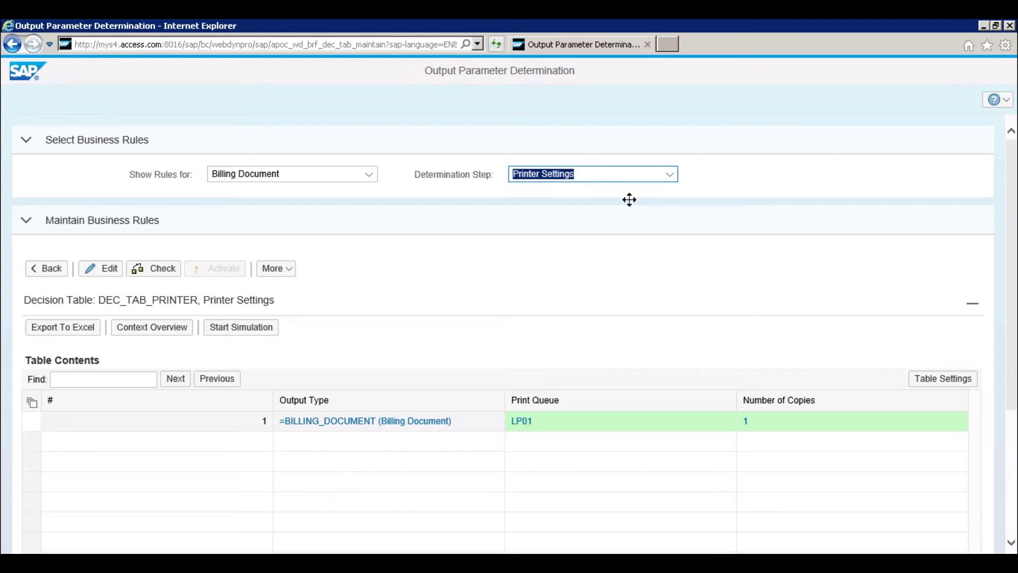
left_click(670, 175)
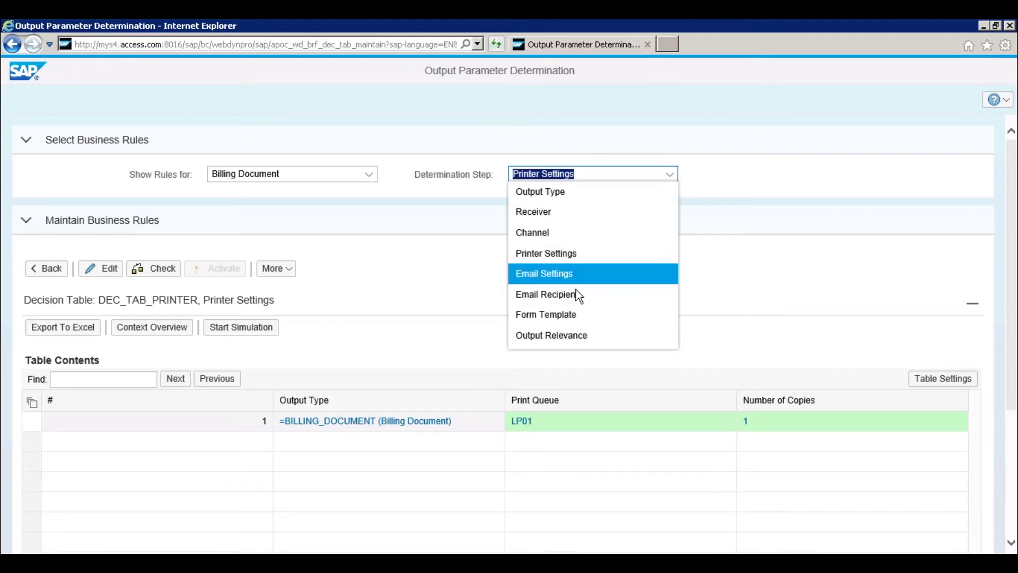
left_click(564, 321)
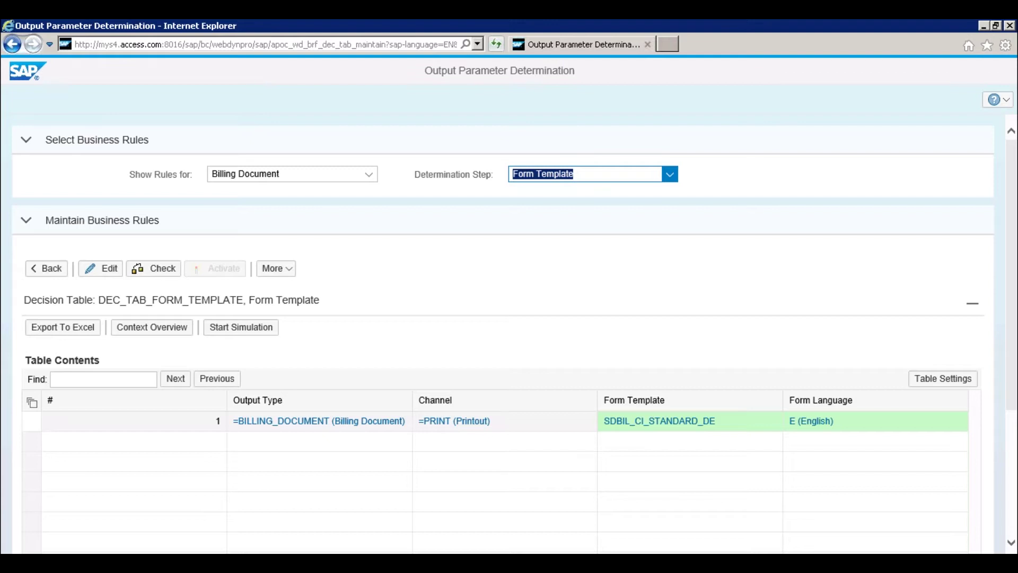
Switch to the SAP GUI window, start transaction VA01 and enter OR as the order type
key("alt+Tab")
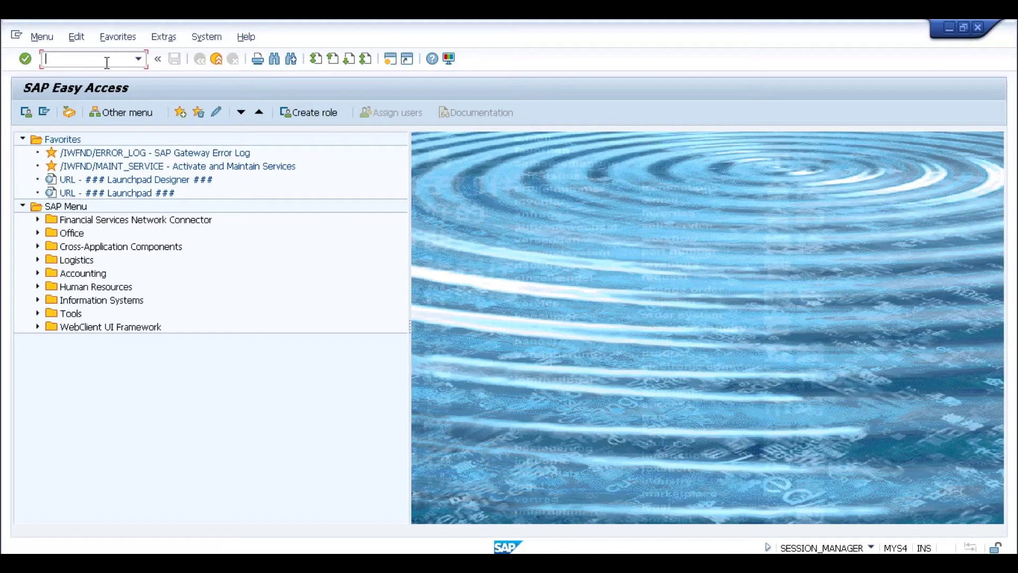
type("va01")
key("Return")
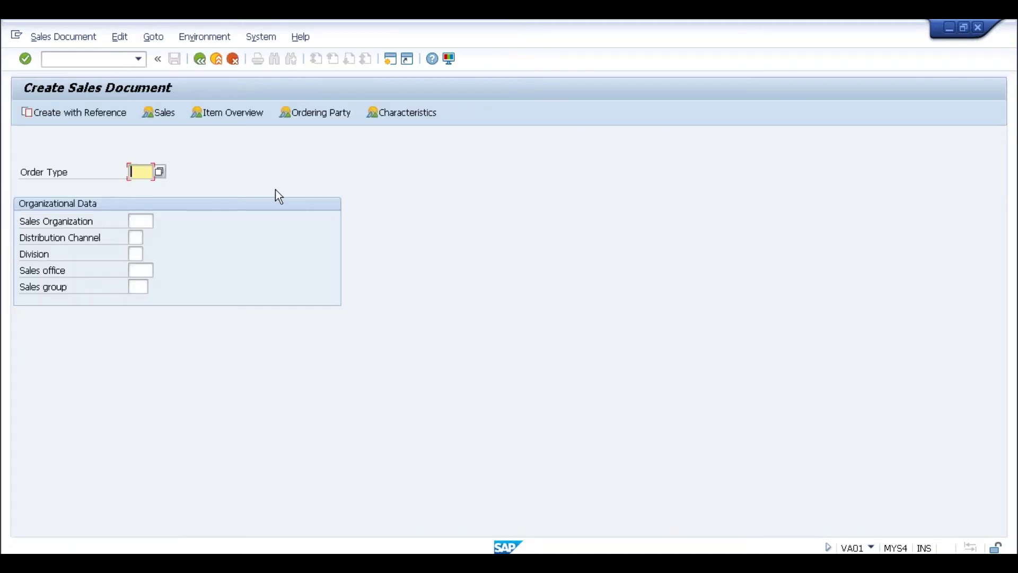
left_click(106, 112)
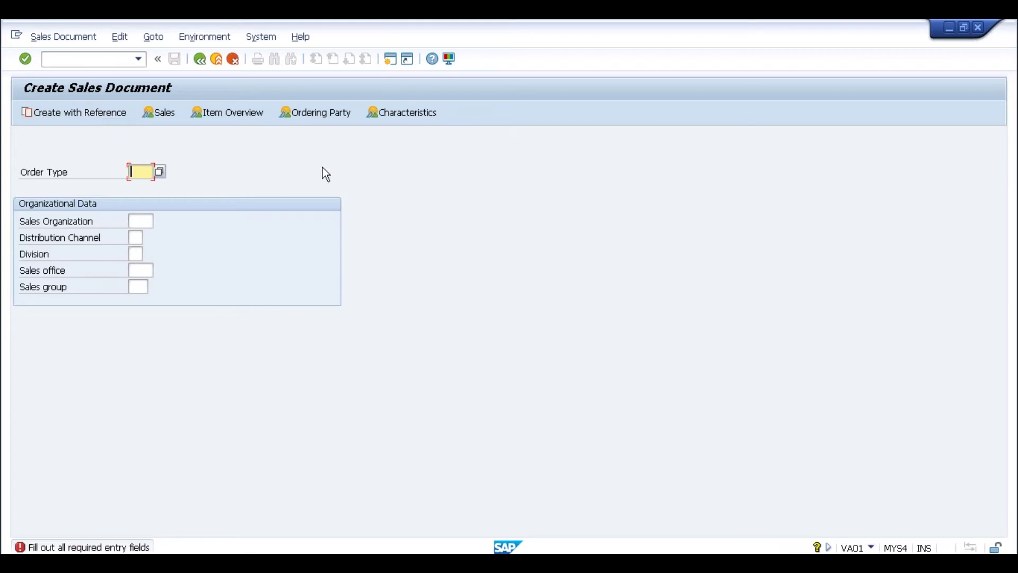
type("or")
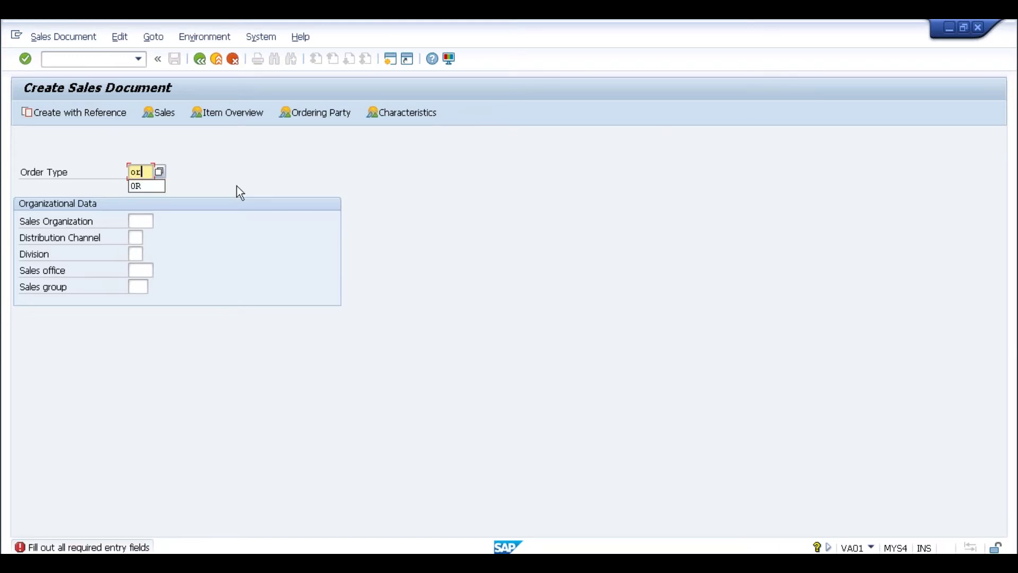
Create the sales document with reference to an existing order, entering that order's number and copying its data
left_click(74, 113)
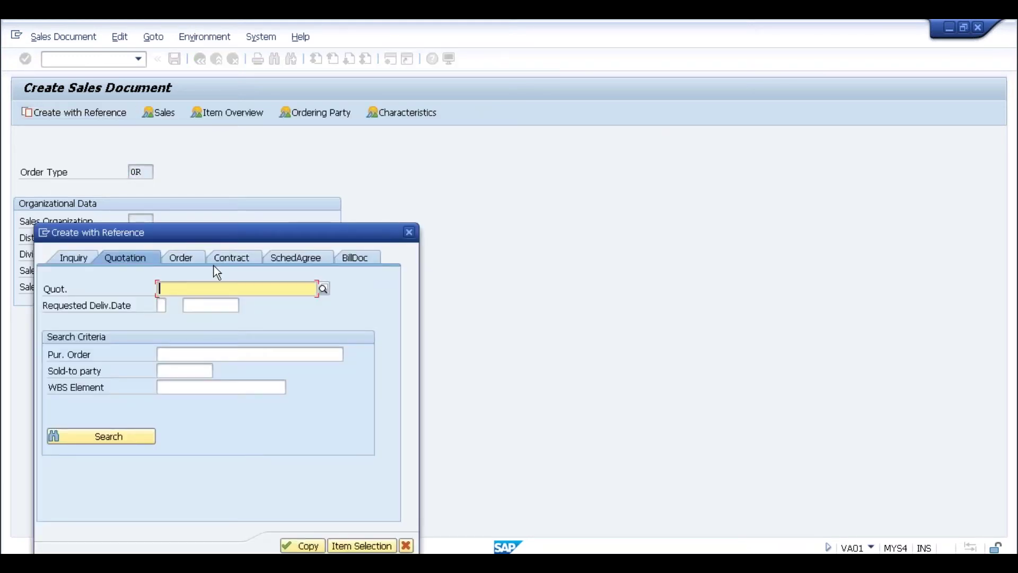
left_click(186, 261)
type("154")
key("Return")
left_click(299, 546)
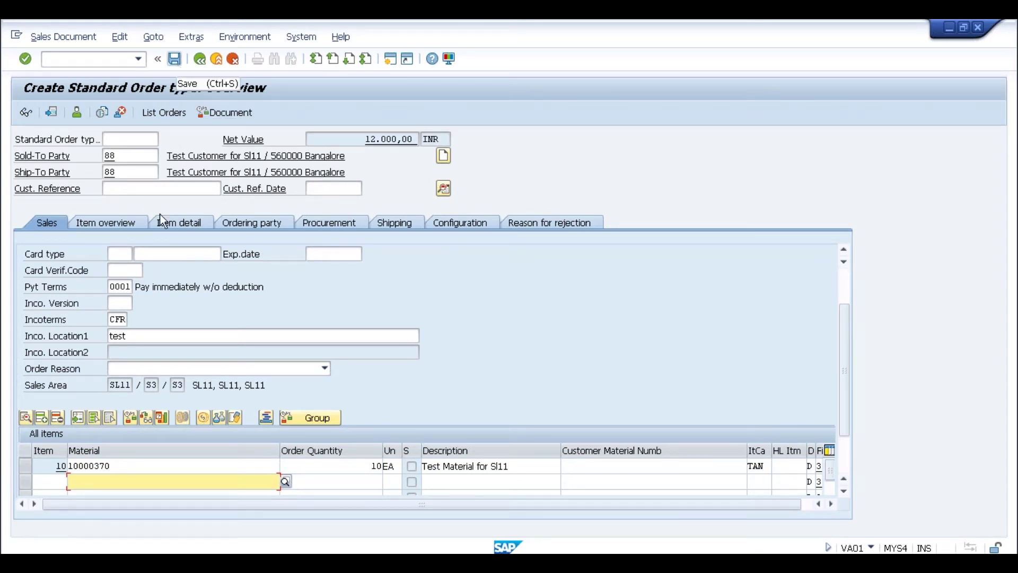
Enter 1 as the customer reference and save the order, choosing to edit the incomplete document
left_click(159, 189)
type("1")
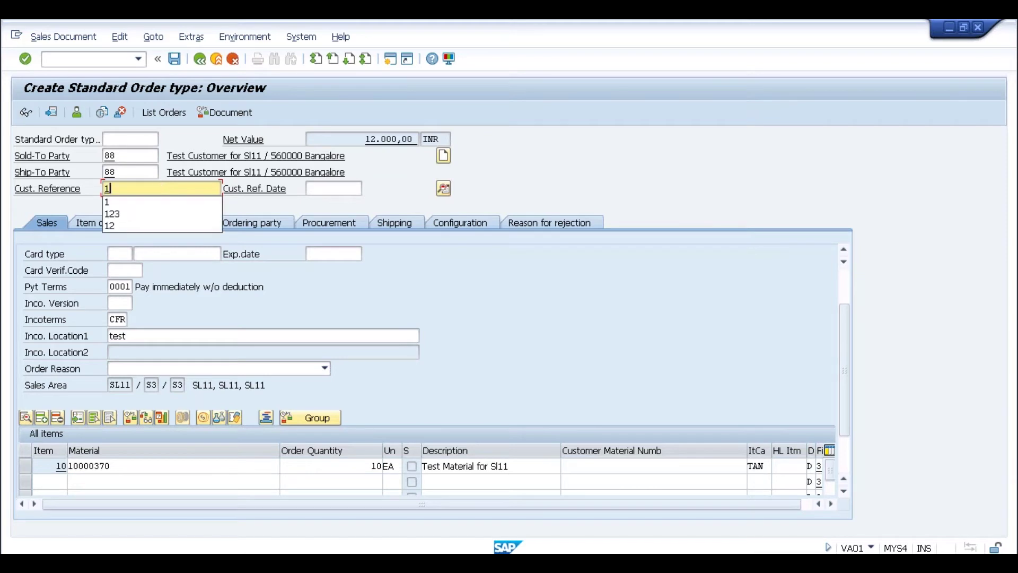
left_click(175, 58)
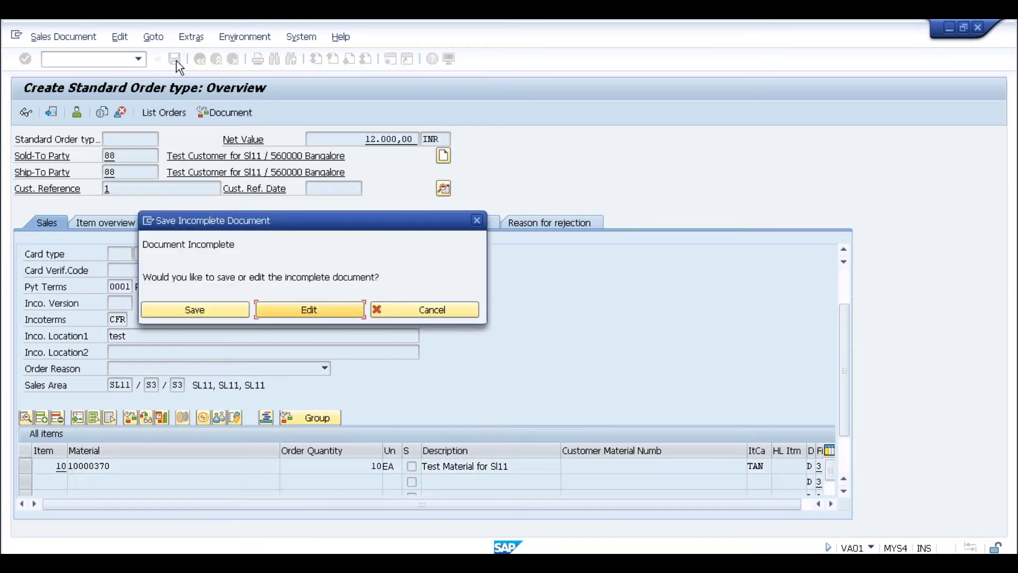
left_click(282, 306)
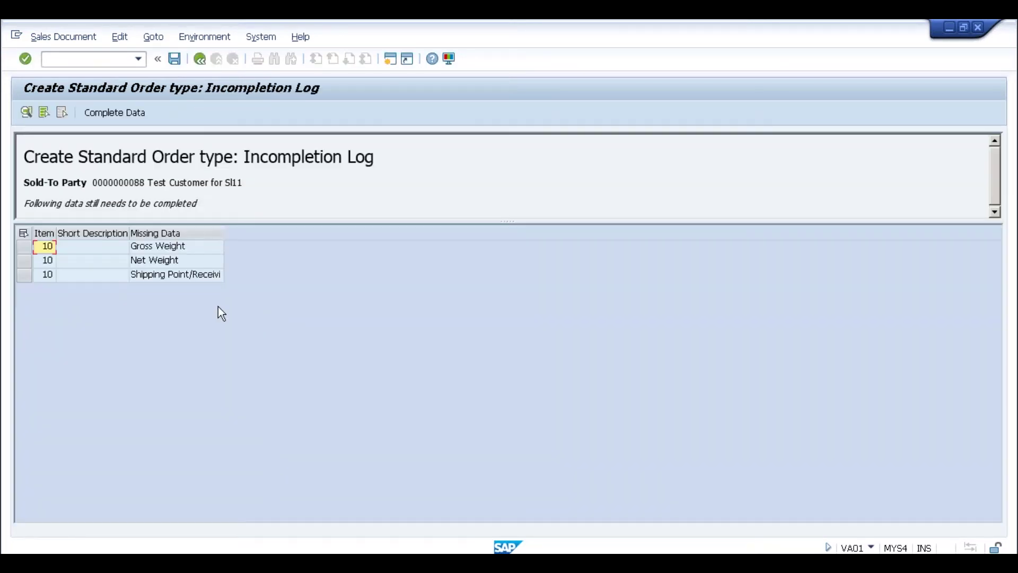
Fill in item 10's missing shipping data: gross weight 1 KG, net weight 1 KG and shipping point SL11
double_click(186, 245)
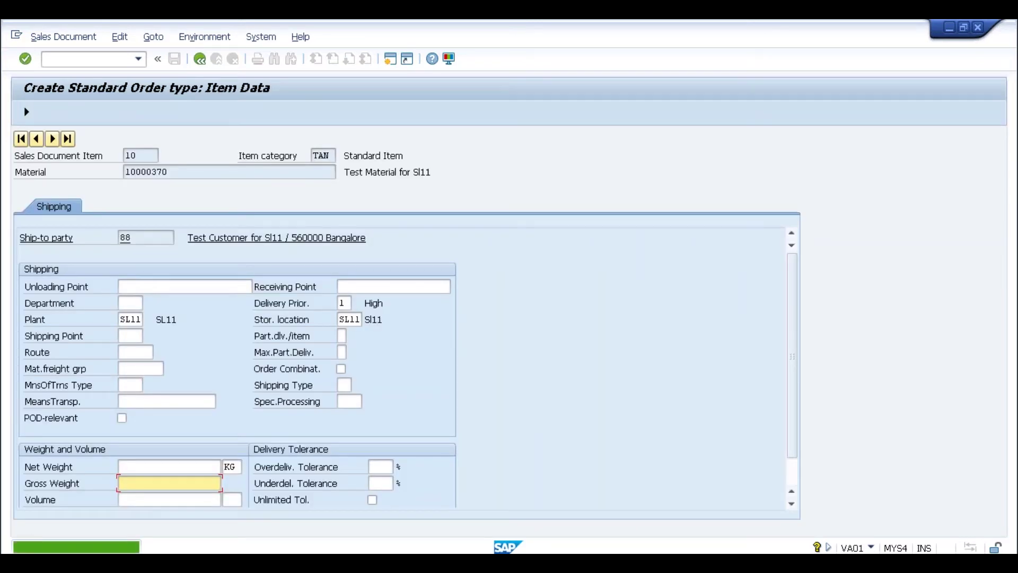
type("1")
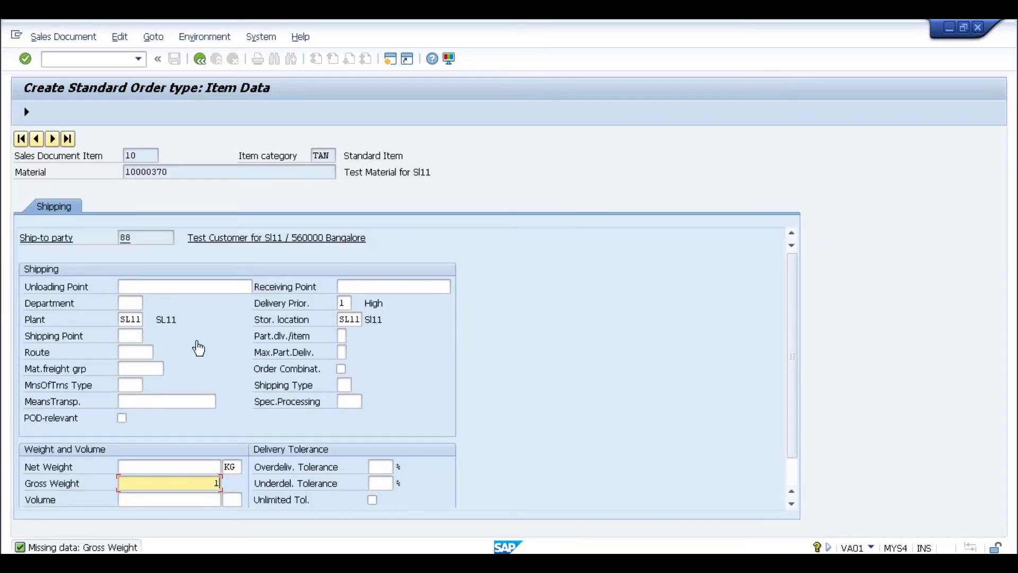
left_click(219, 467)
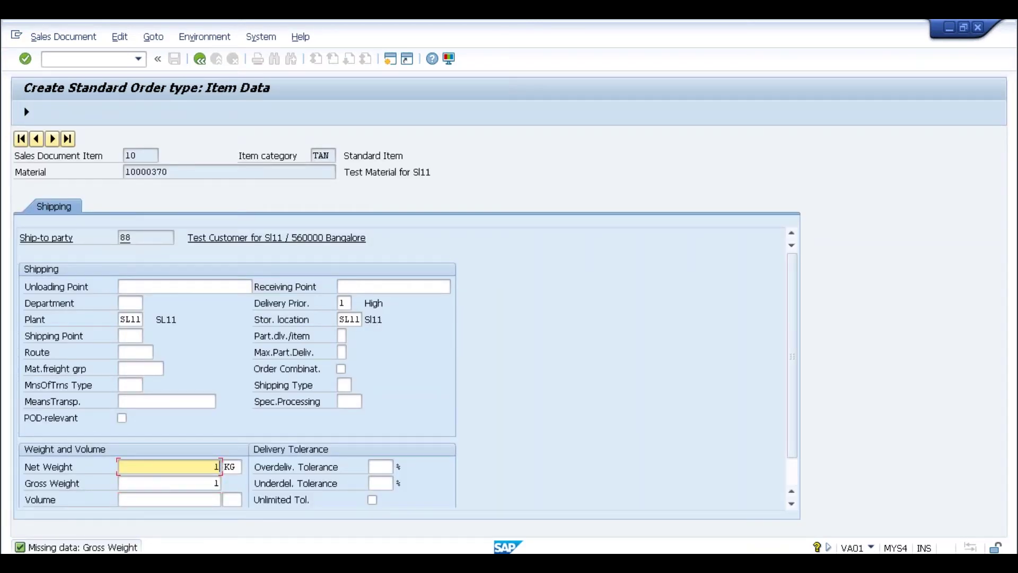
left_click(132, 340)
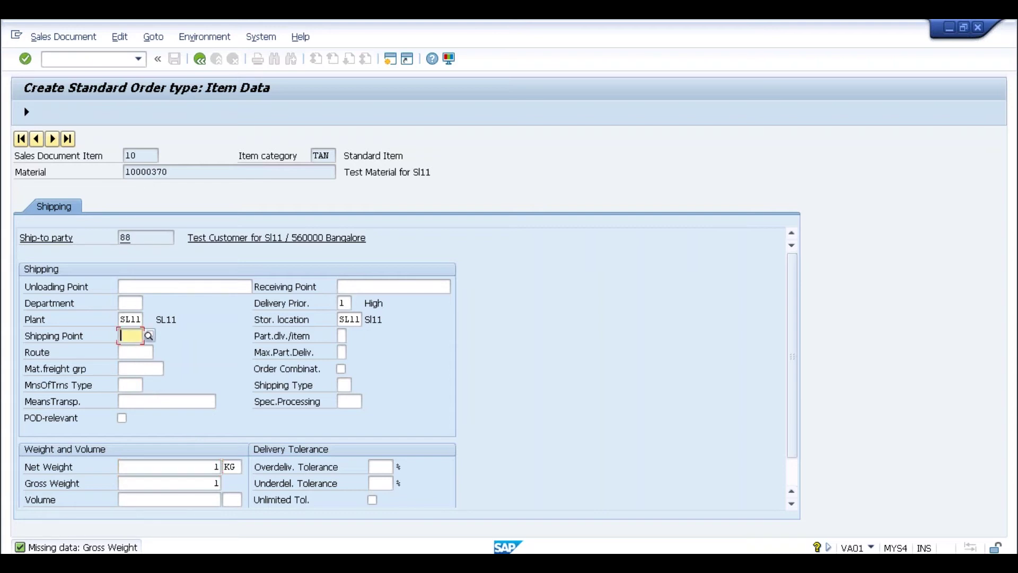
type("SL11")
key("Return")
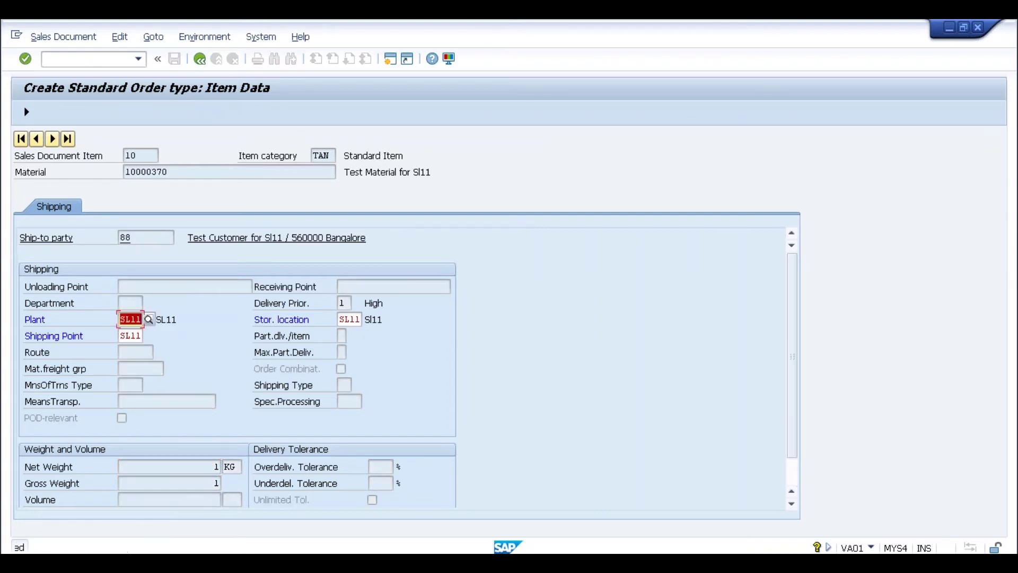
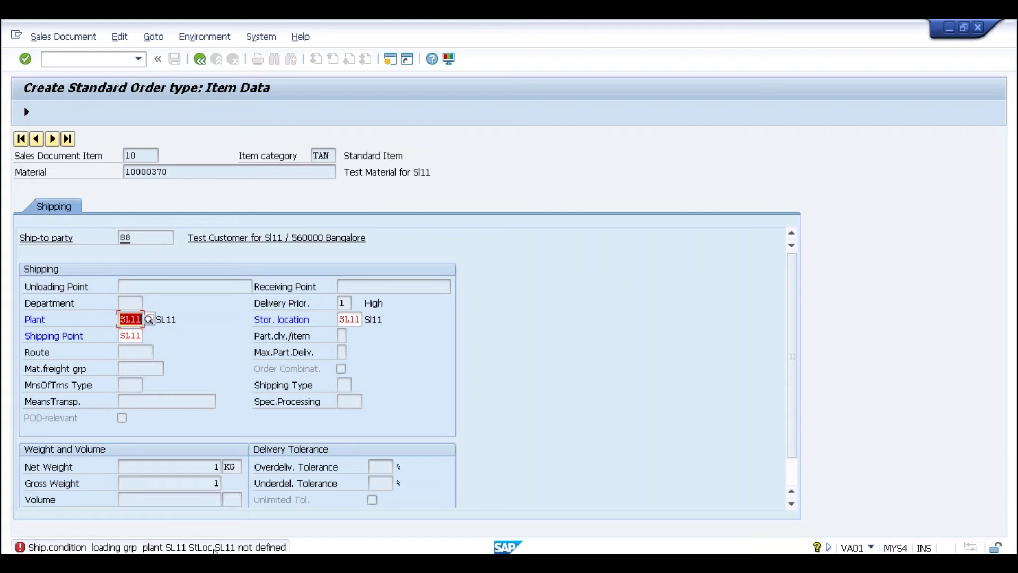
Switch to the SAP session displaying the invoice output, start transaction SPRO and display the SAP Reference IMG
key("alt+Tab")
key("alt+Tab")
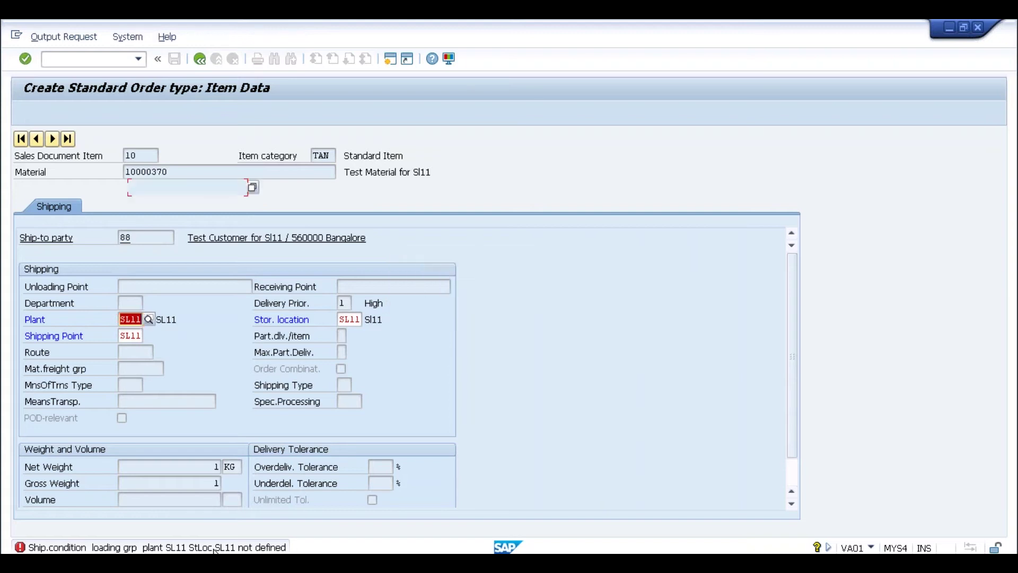
type("/nspro")
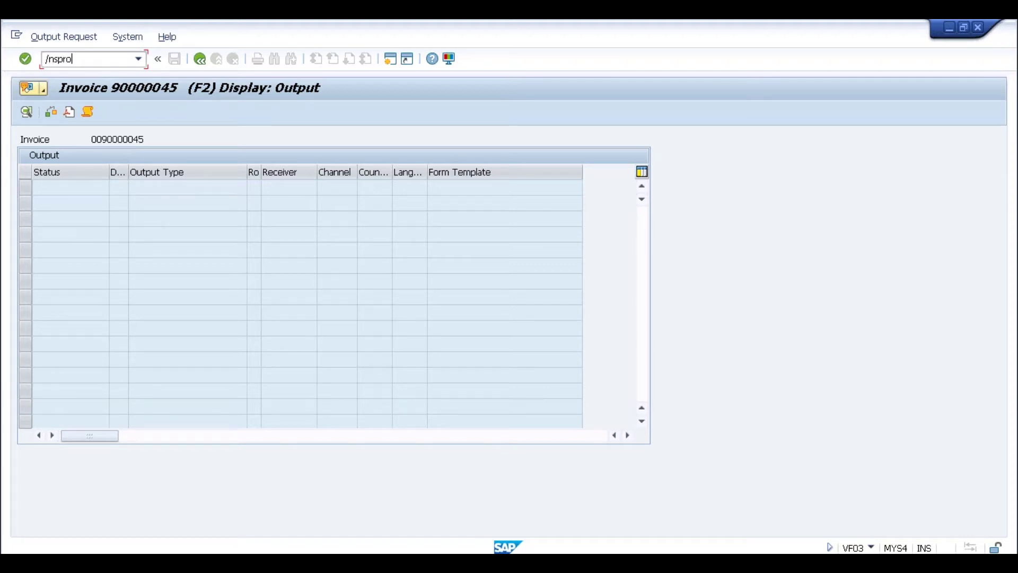
key("Return")
left_click(71, 111)
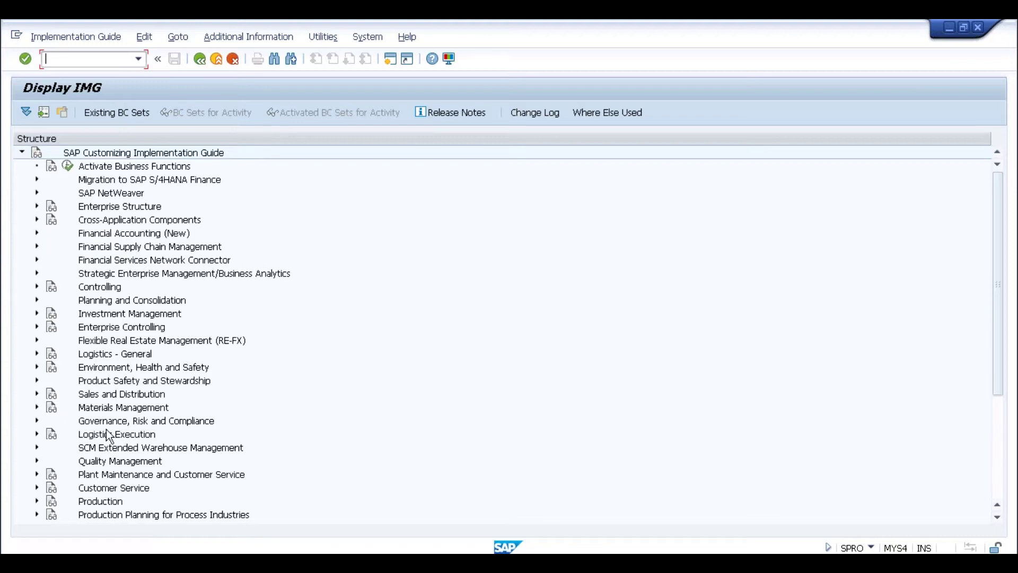
Open the Assign Shipping Points activity under Logistics Execution, Shipping, Basic Shipping Functions, Shipping Point and Goods Receiving Point Determination
left_click(35, 435)
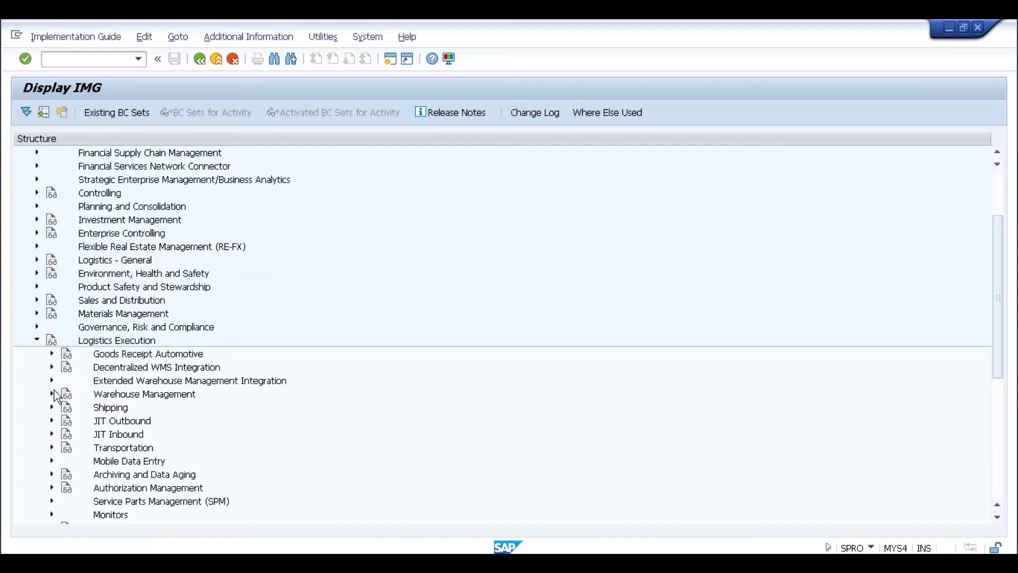
left_click(52, 407)
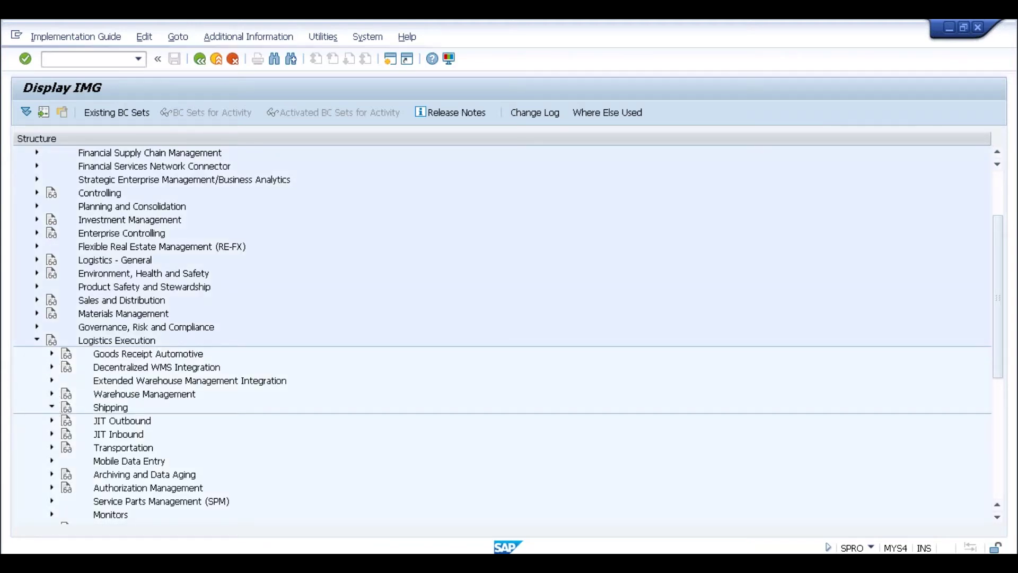
left_click(68, 410)
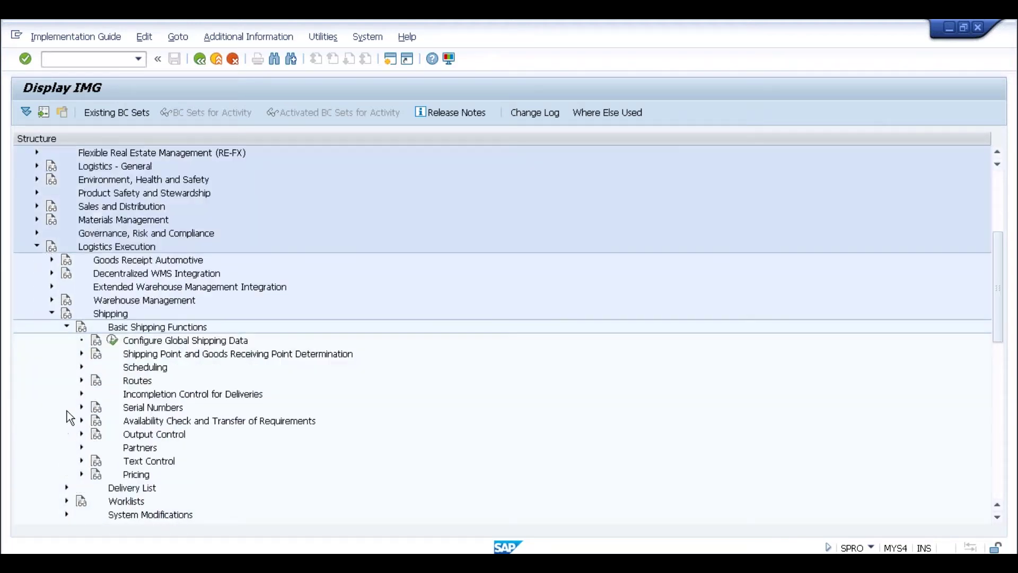
left_click(81, 354)
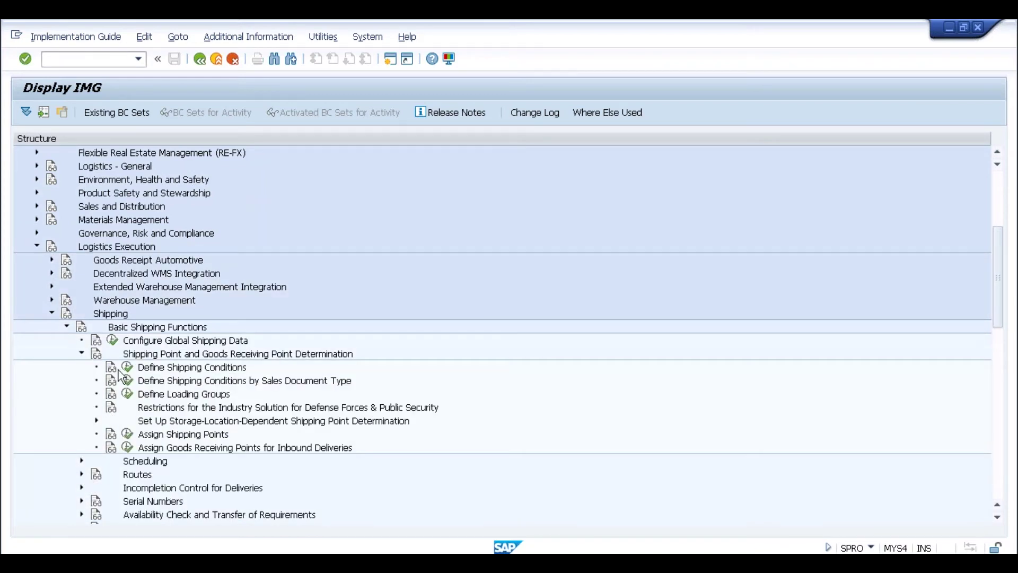
left_click(127, 434)
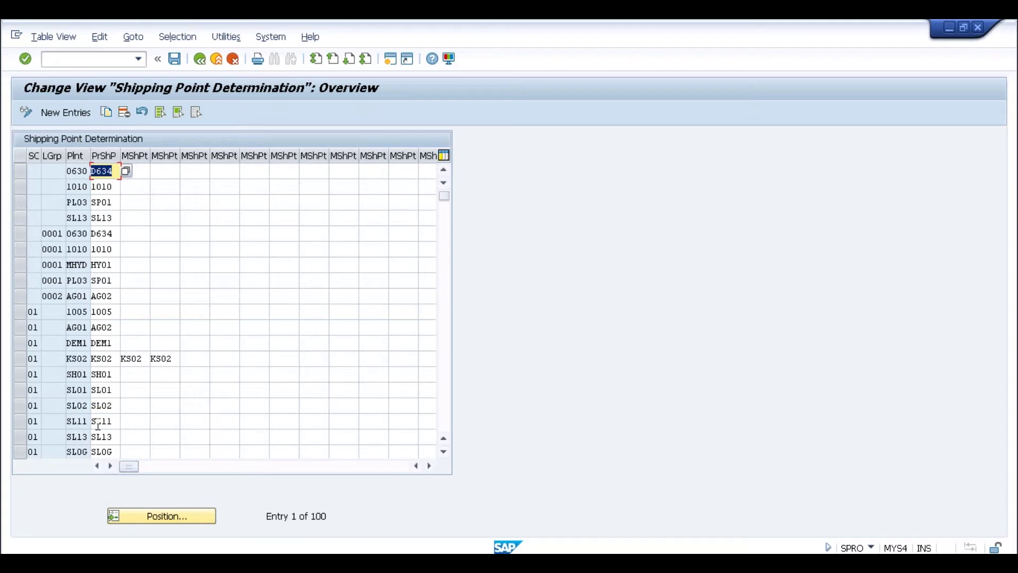
Copy the shipping condition 01 entry for plant SL11 to one with blank shipping condition and loading group, then save it
left_click(33, 421)
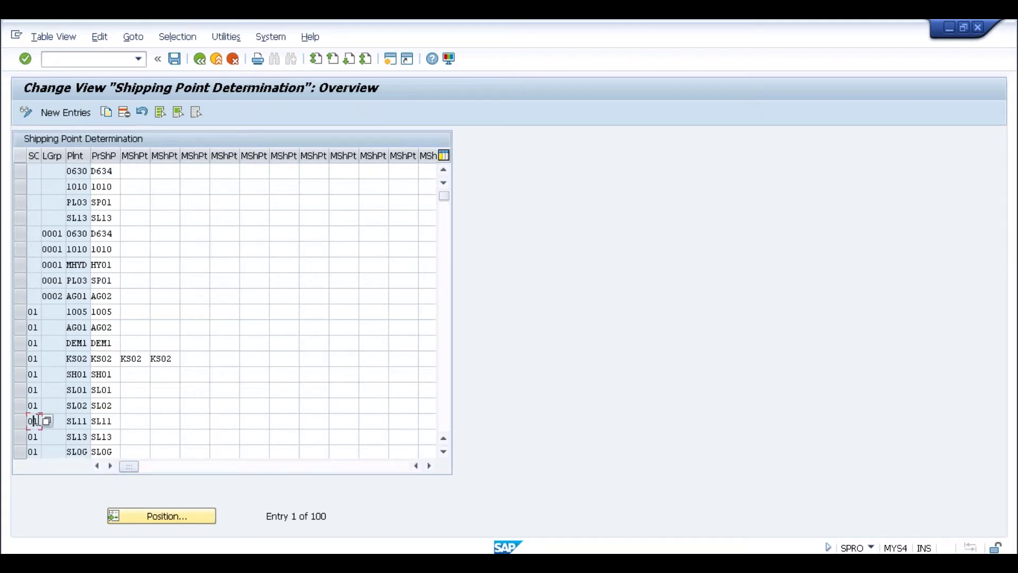
left_click(59, 422)
left_click(19, 424)
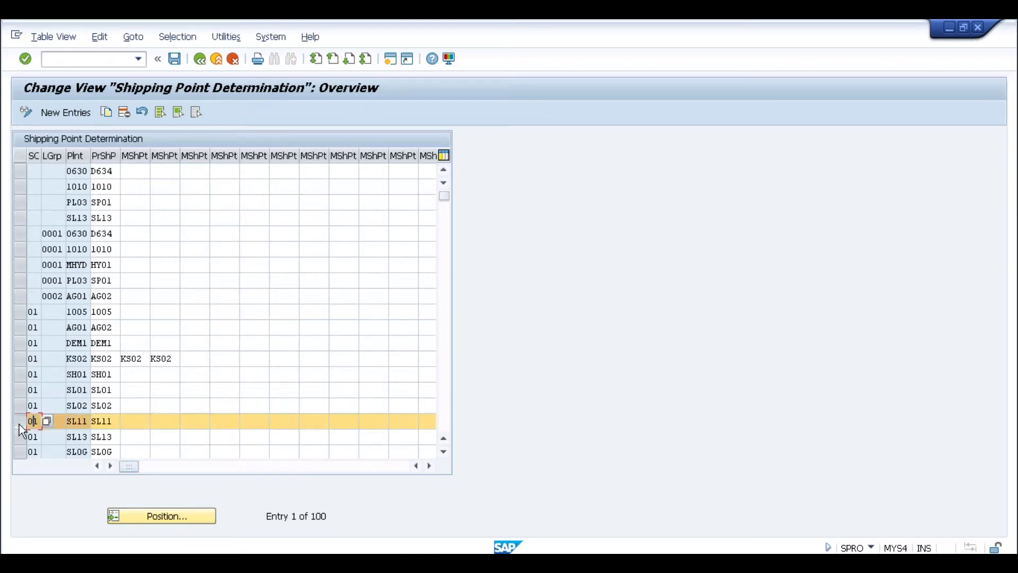
left_click(105, 112)
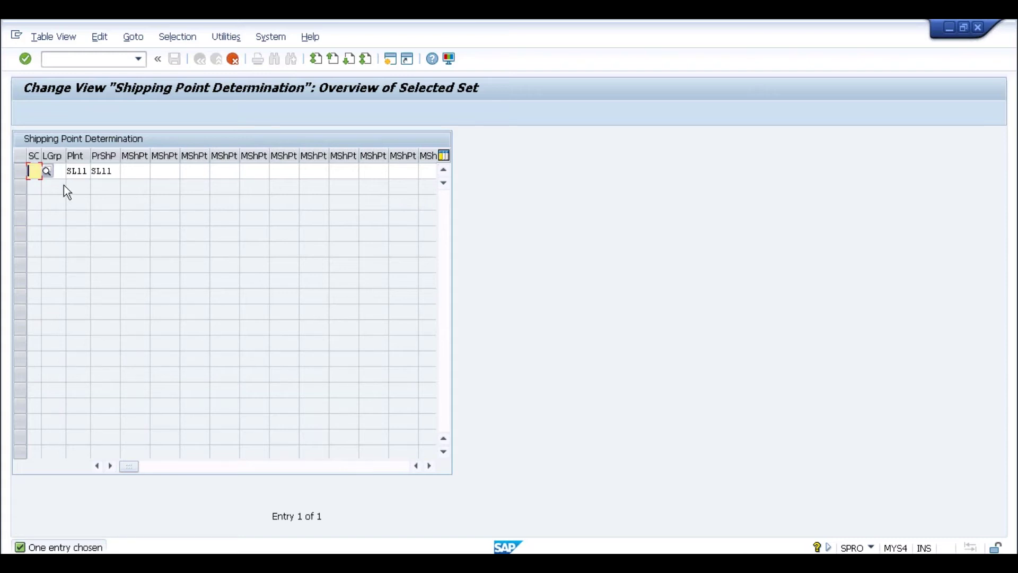
key("Return")
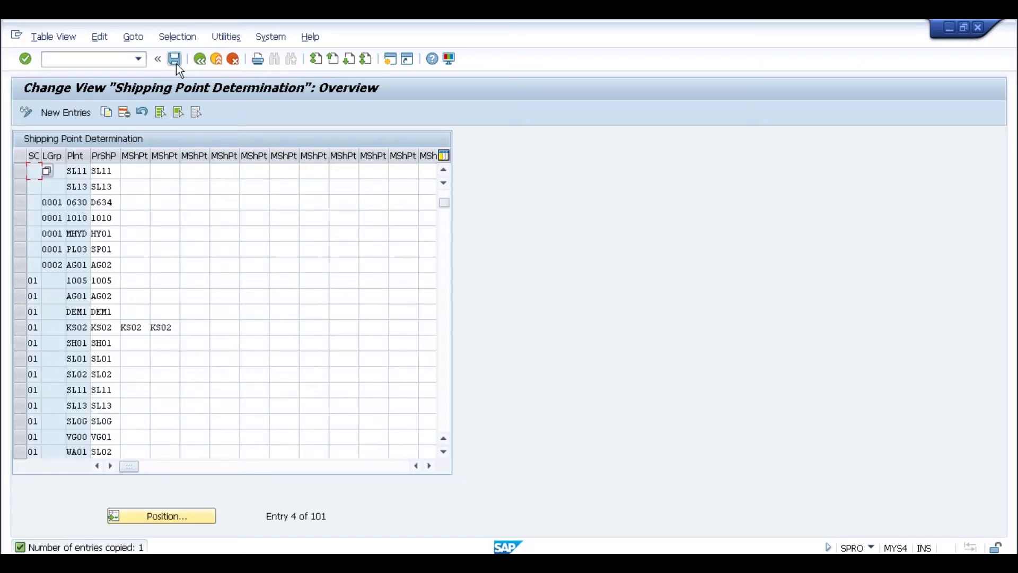
left_click(176, 64)
left_click(221, 272)
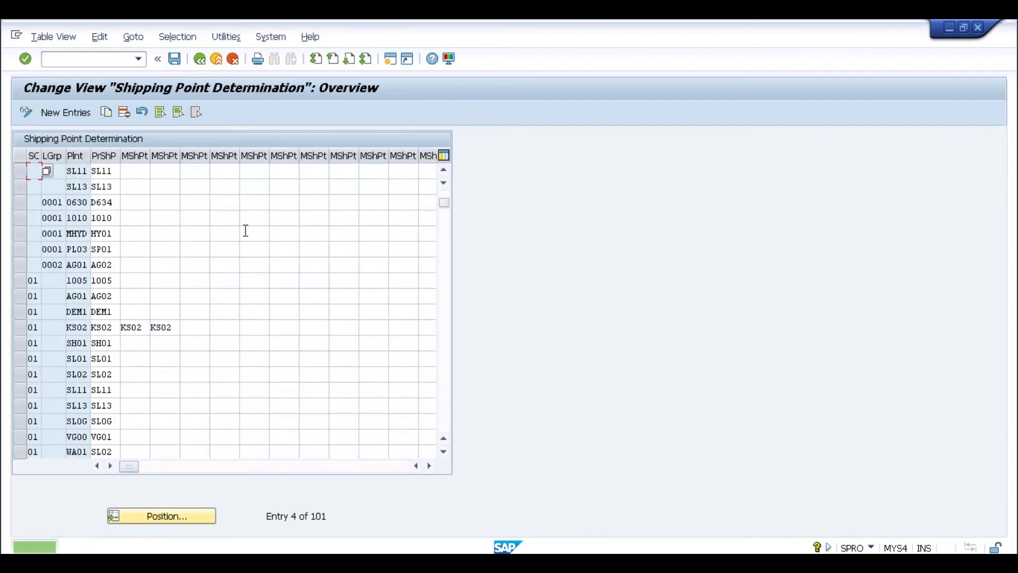
Switch back to the sales order session, confirm item 10's shipping data and save the order
key("alt+Tab")
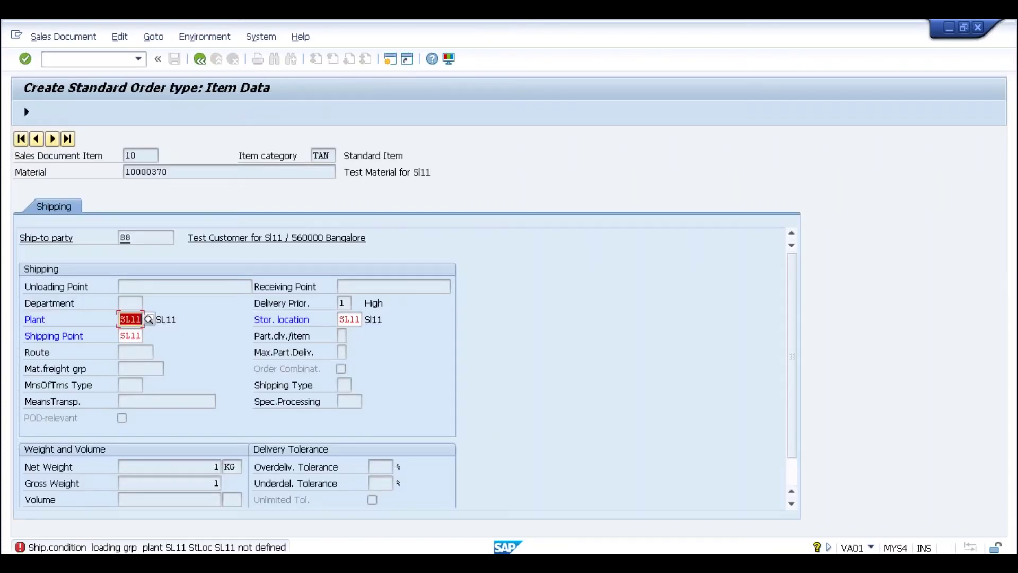
key("Return")
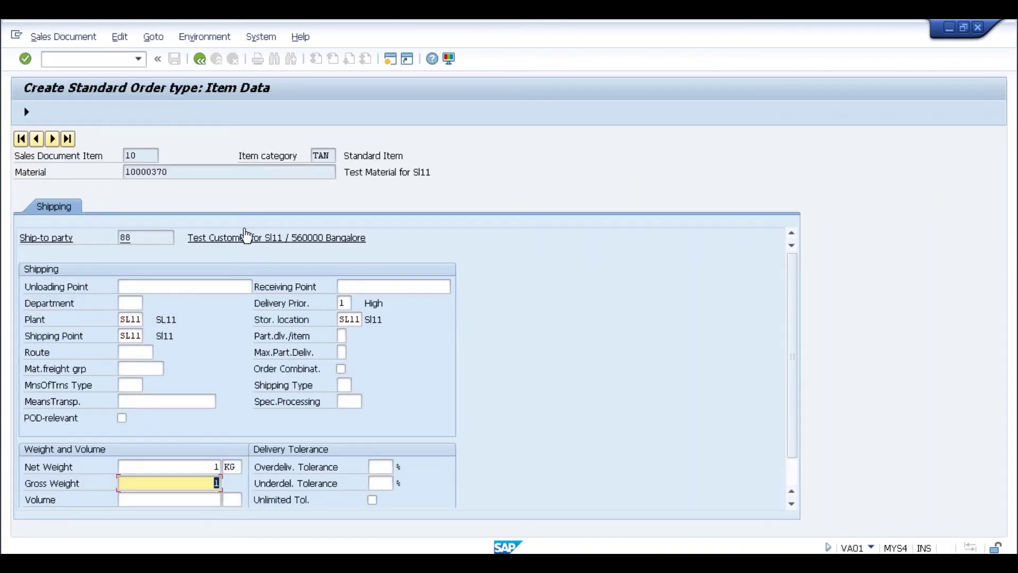
left_click(199, 60)
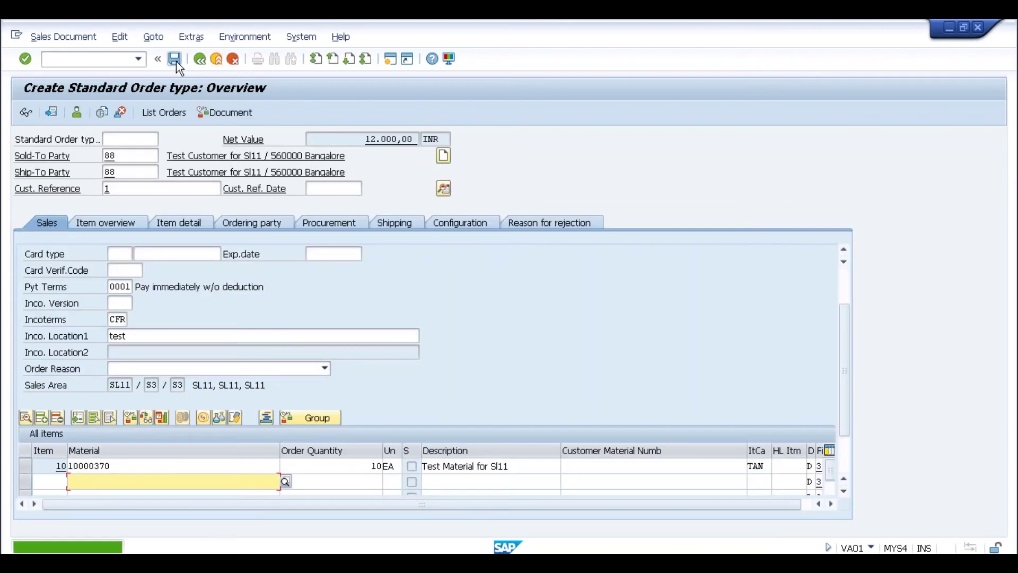
left_click(176, 59)
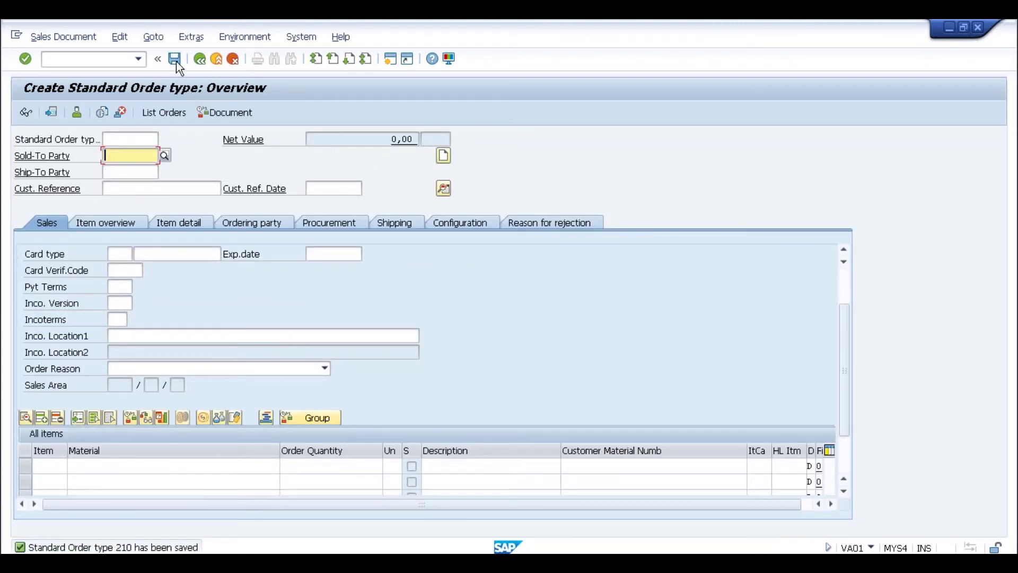
Start transaction VL01N and create an outbound delivery for the saved order from shipping point SL11
left_click(82, 59)
type("/n")
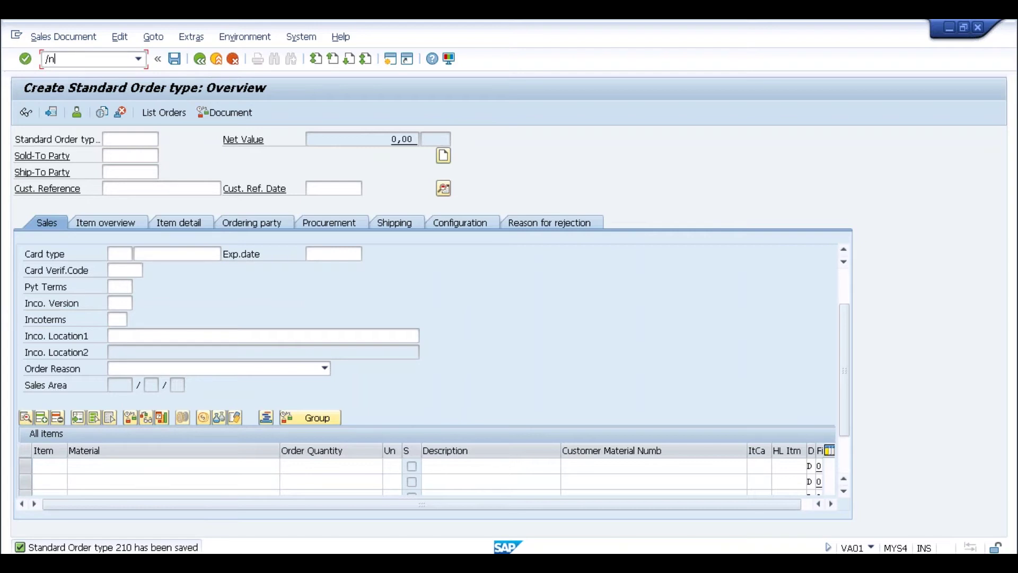
type("vl01n")
key("Return")
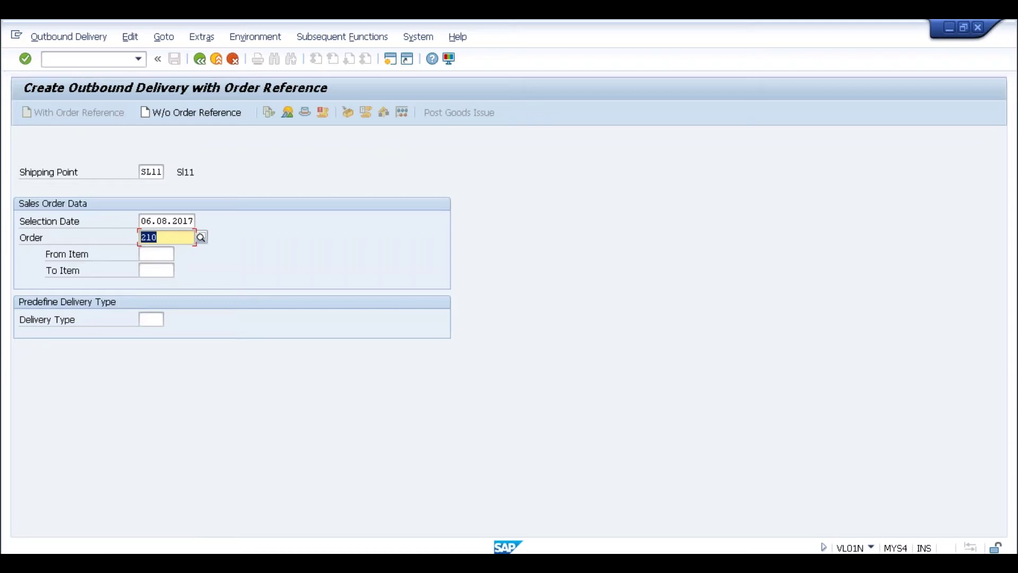
key("Return")
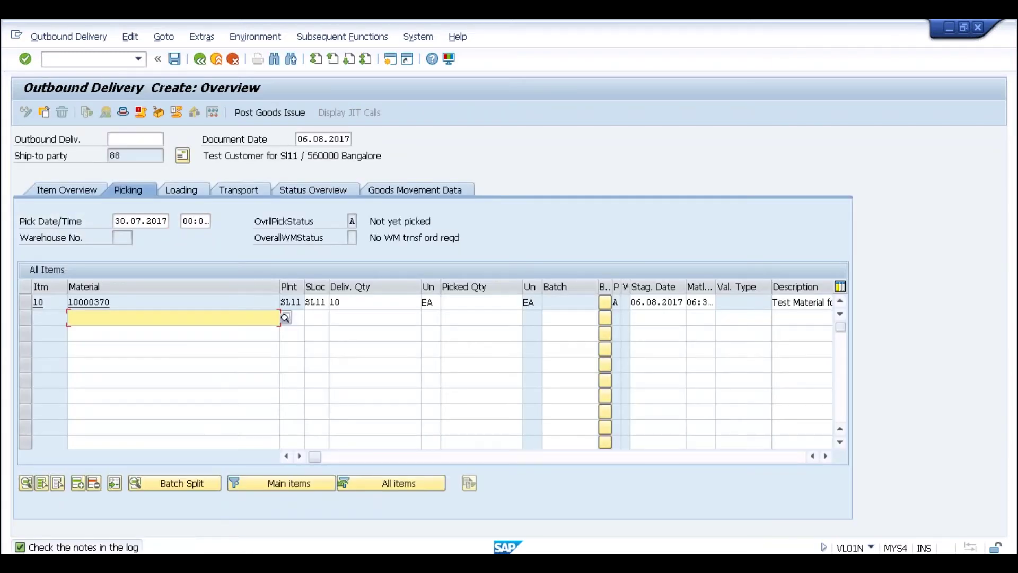
Set item 10's picked quantity to 10 and try to post goods issue for the delivery
left_click(485, 303)
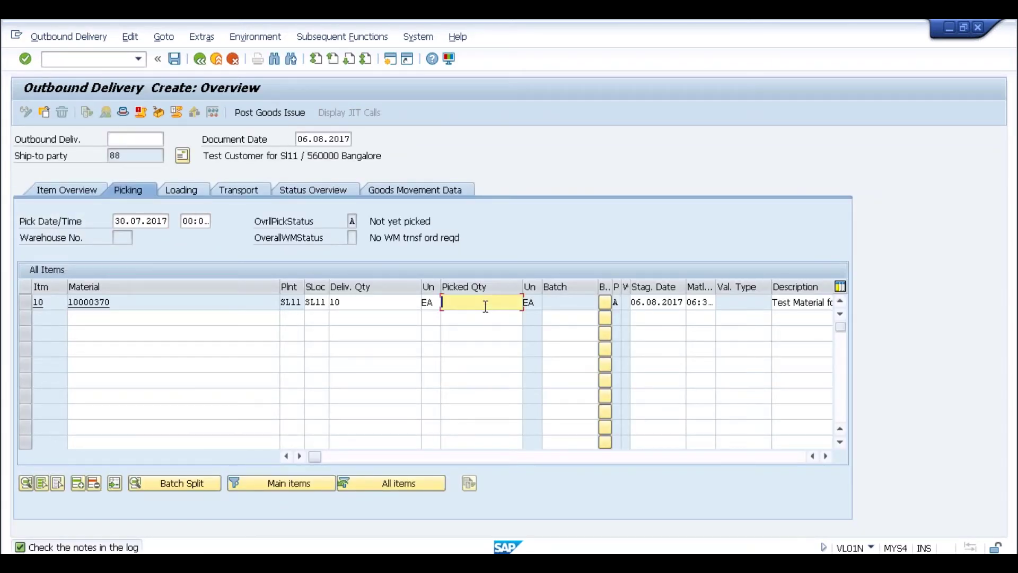
type("10")
key("Return")
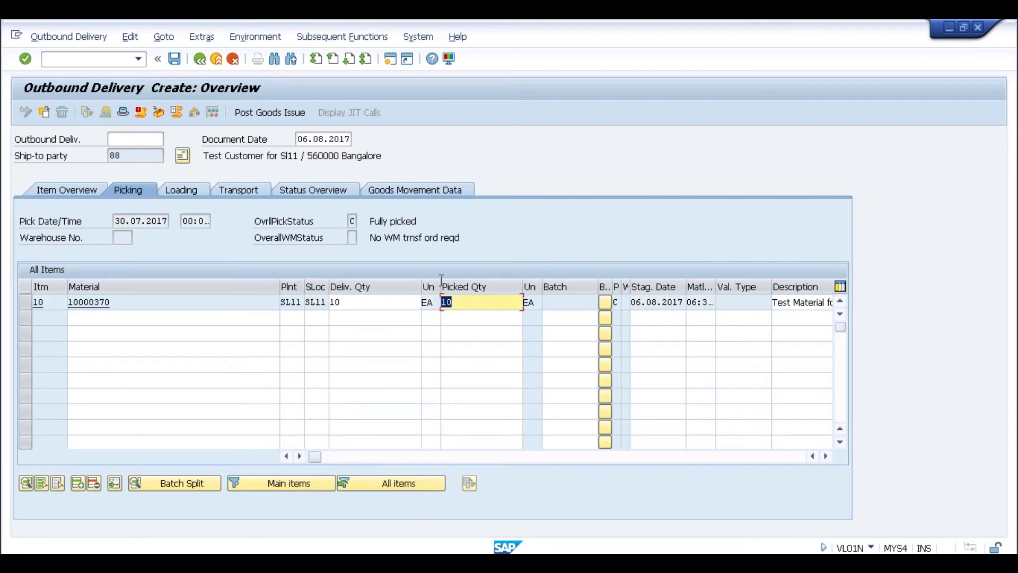
left_click(268, 113)
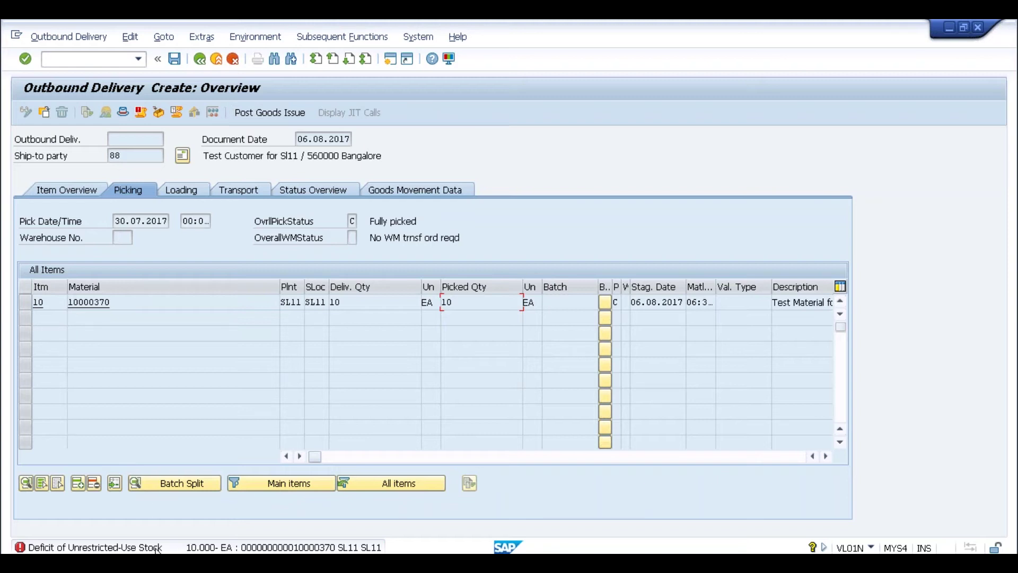
Open a new session, start transaction MIGO and choose A01 Goods Receipt with reference R10 Other
left_click(390, 60)
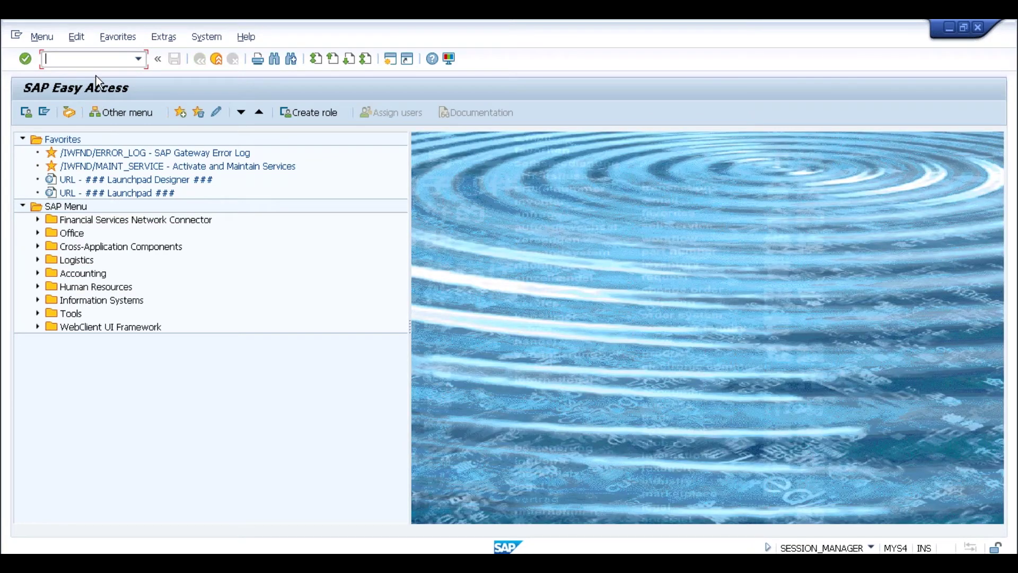
type("migo")
key("Return")
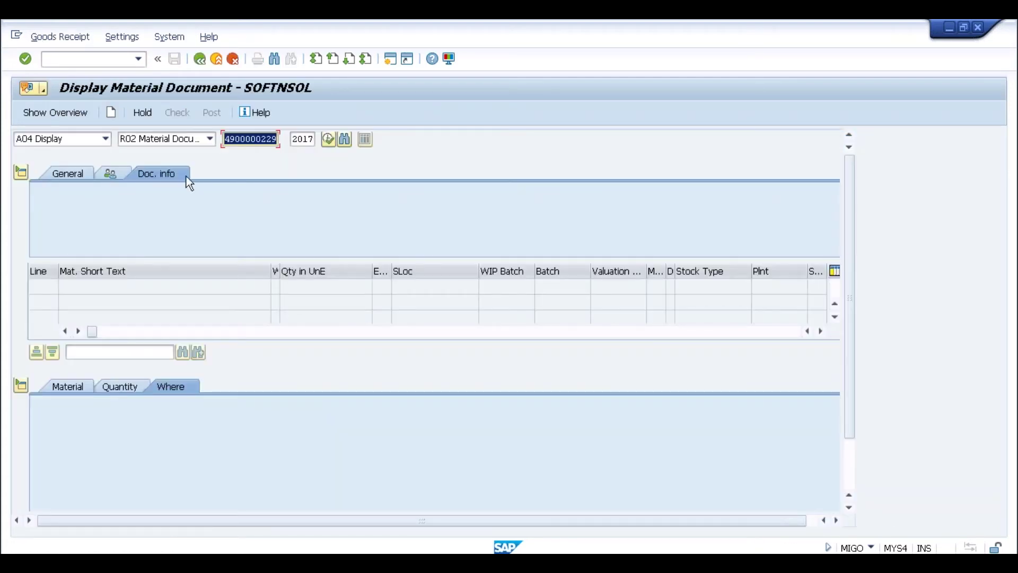
left_click(104, 138)
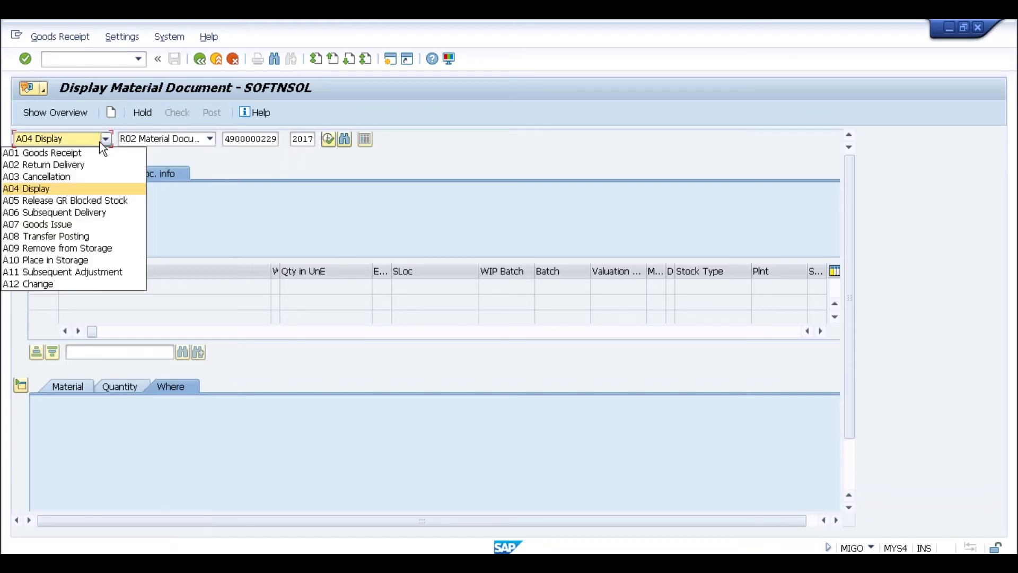
left_click(89, 153)
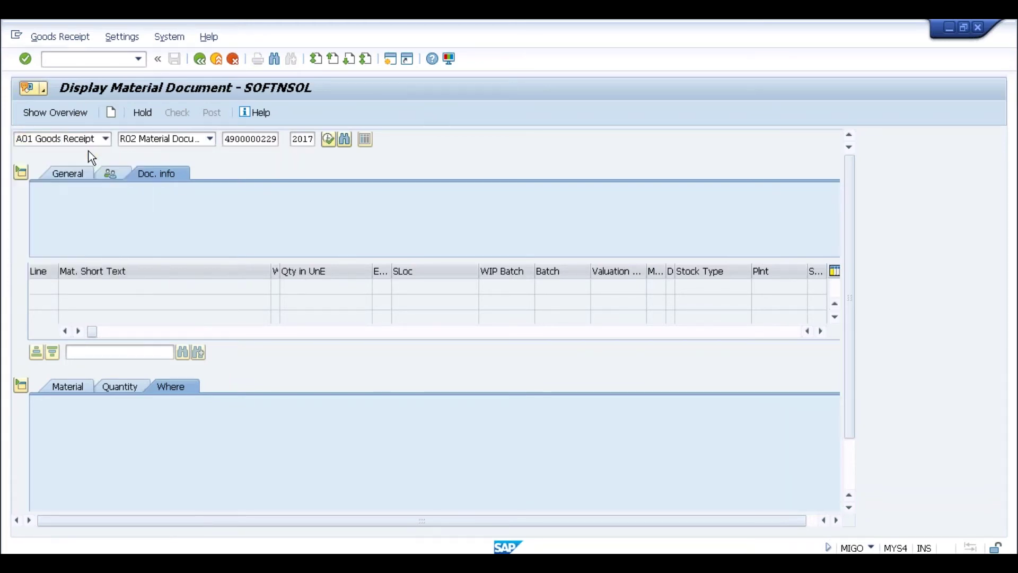
left_click(211, 139)
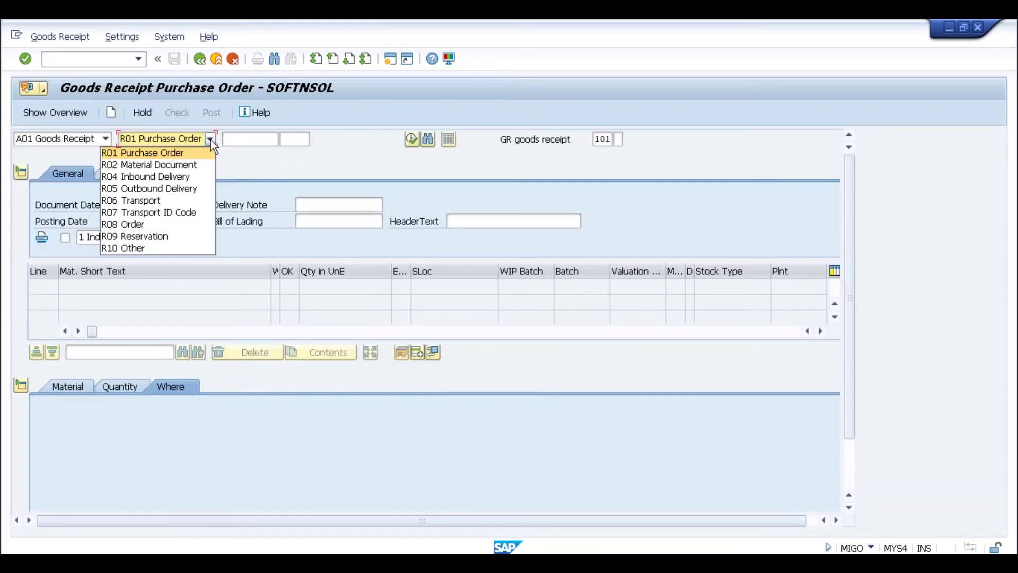
left_click(156, 253)
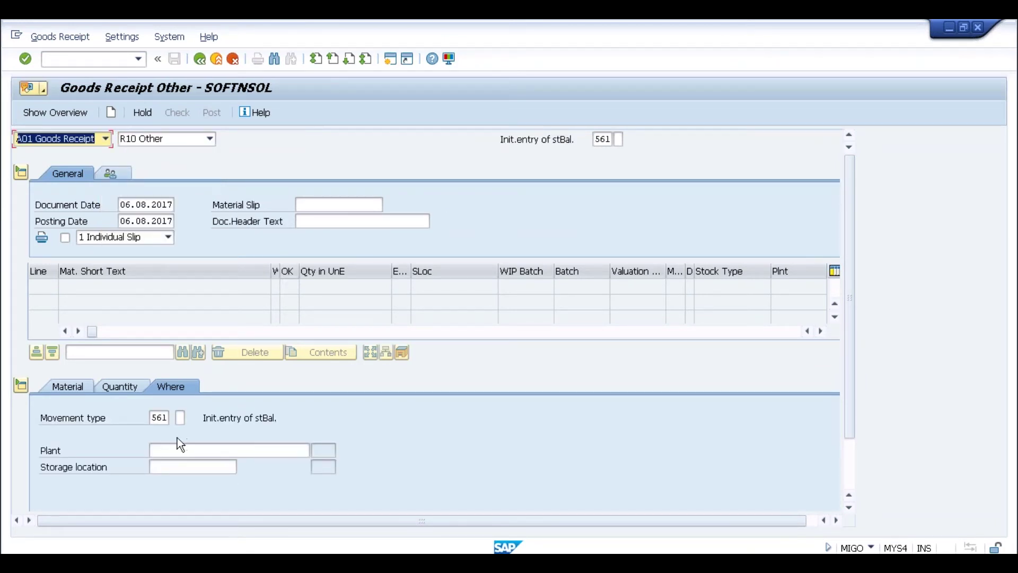
Copy material 10000370 from the delivery item and enter it as the goods receipt's material
left_click(85, 386)
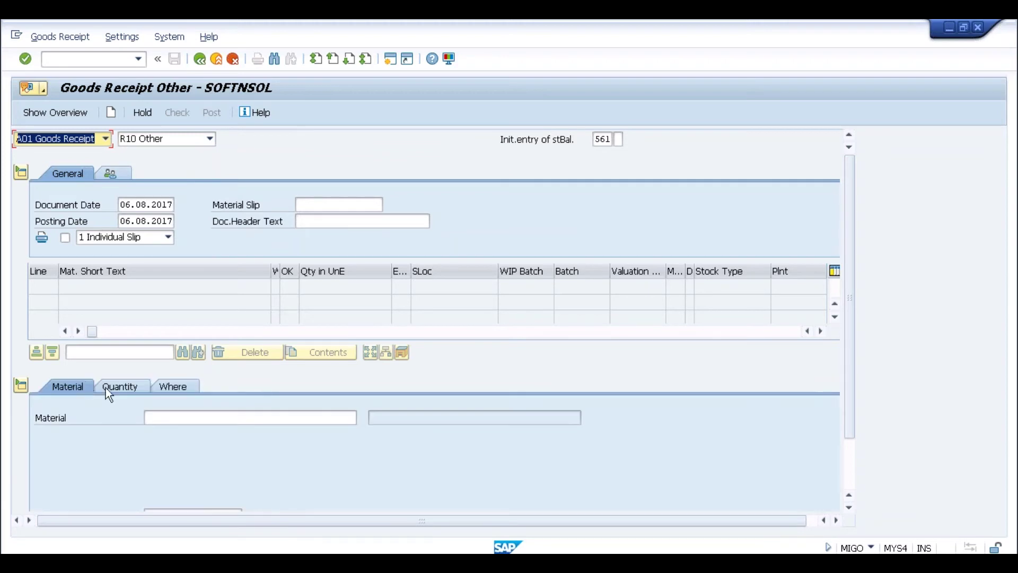
left_click(188, 418)
key("alt+Tab")
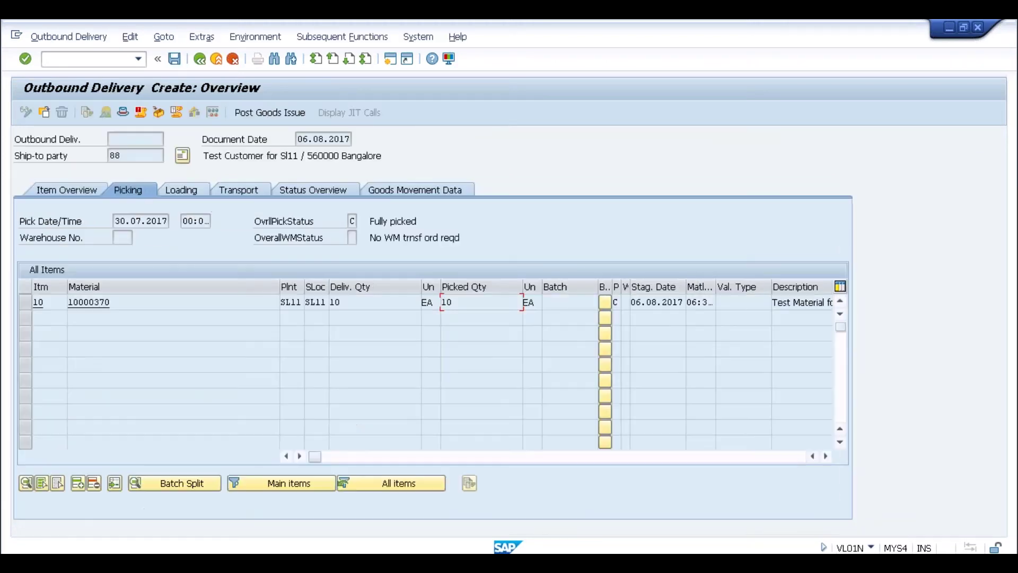
left_click_drag(120, 302, 64, 304)
key("ctrl+c")
left_click(64, 304)
key("alt+Tab")
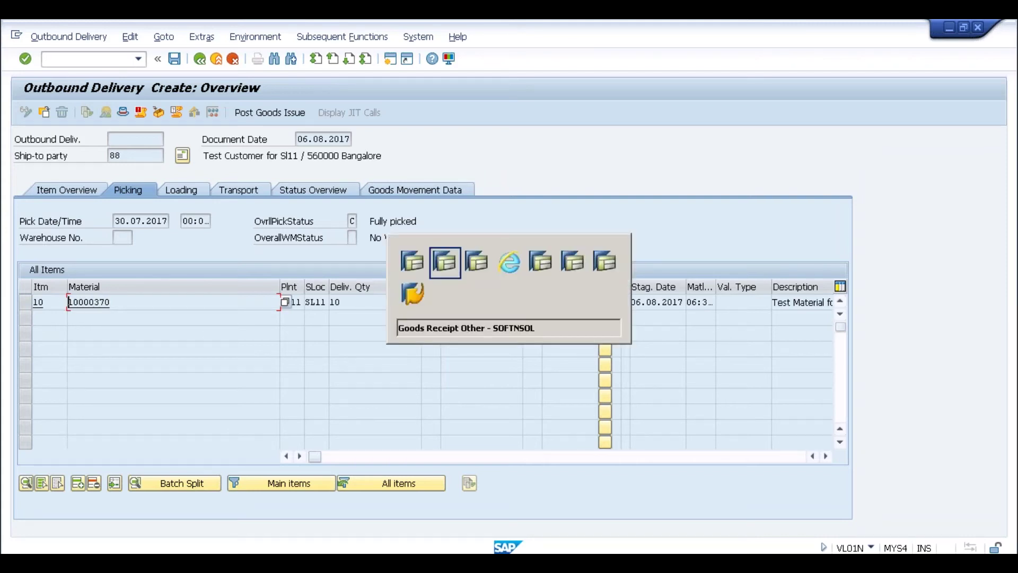
key("ctrl+v")
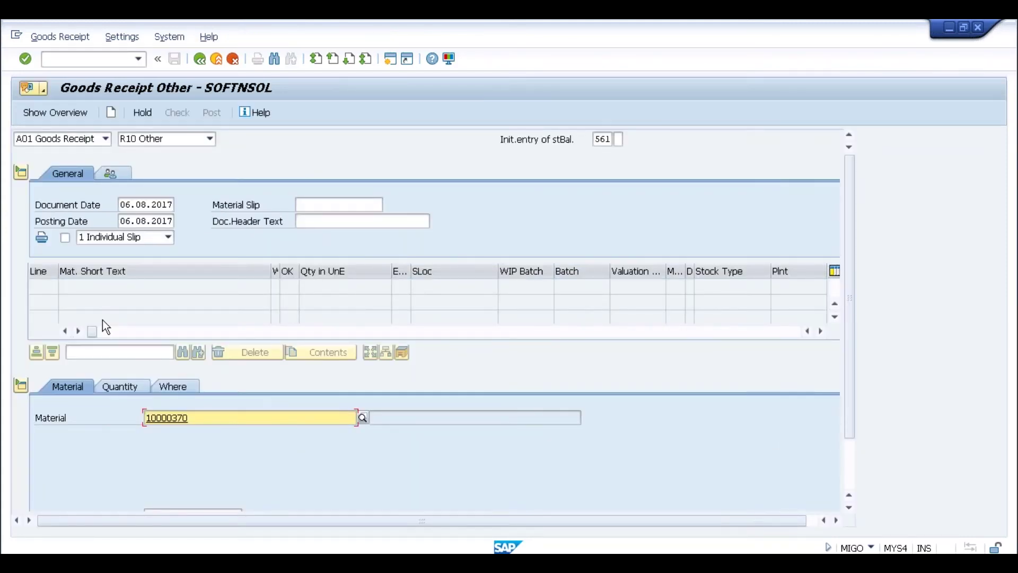
key("Return")
Set the goods receipt item's quantity in unit of entry to 50 and open its plant and storage location details
left_click(118, 386)
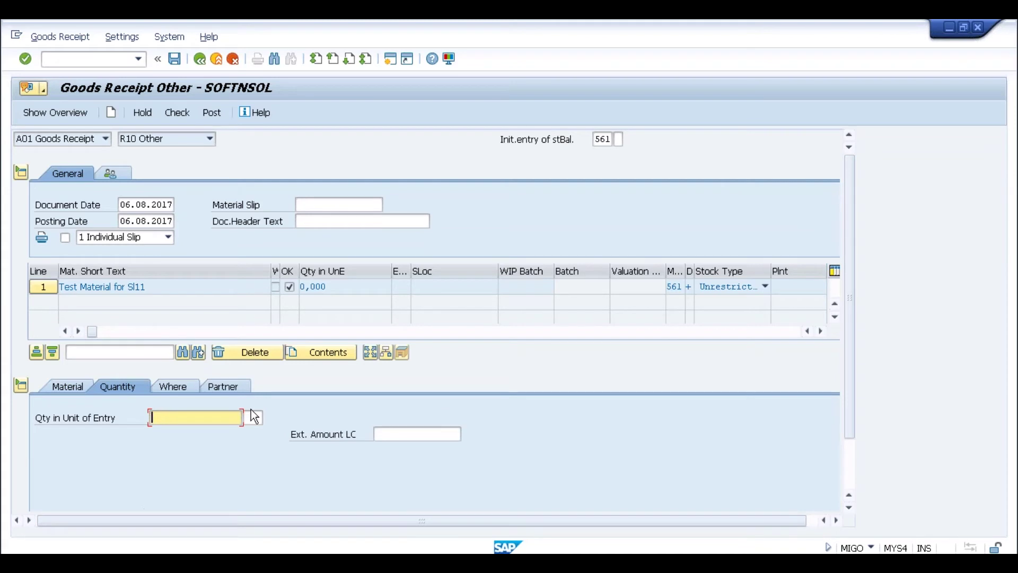
type("50")
key("Return")
left_click(180, 391)
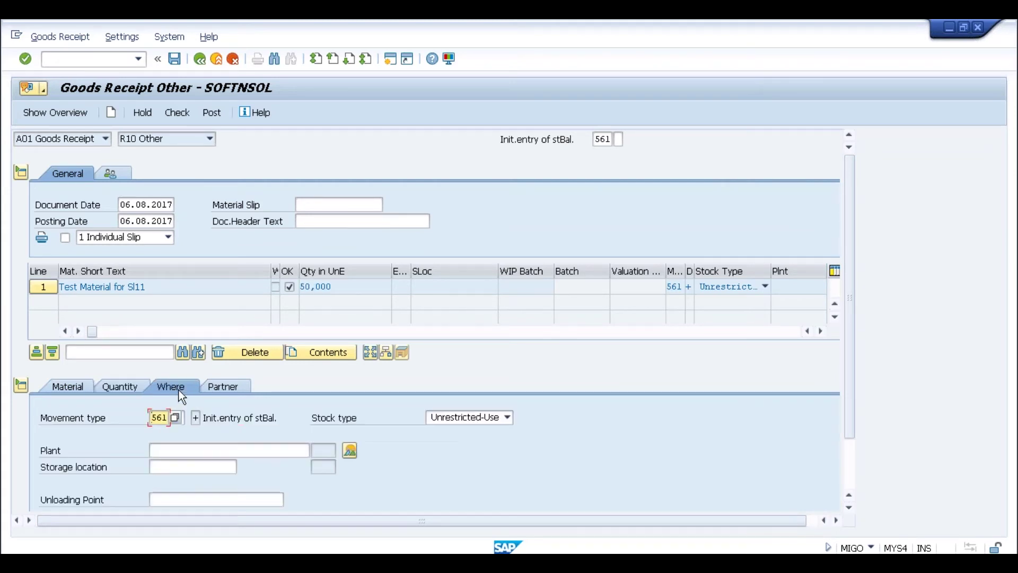
Set the goods receipt item's plant and storage location to SL11 and check the document
left_click(181, 451)
type("sl11")
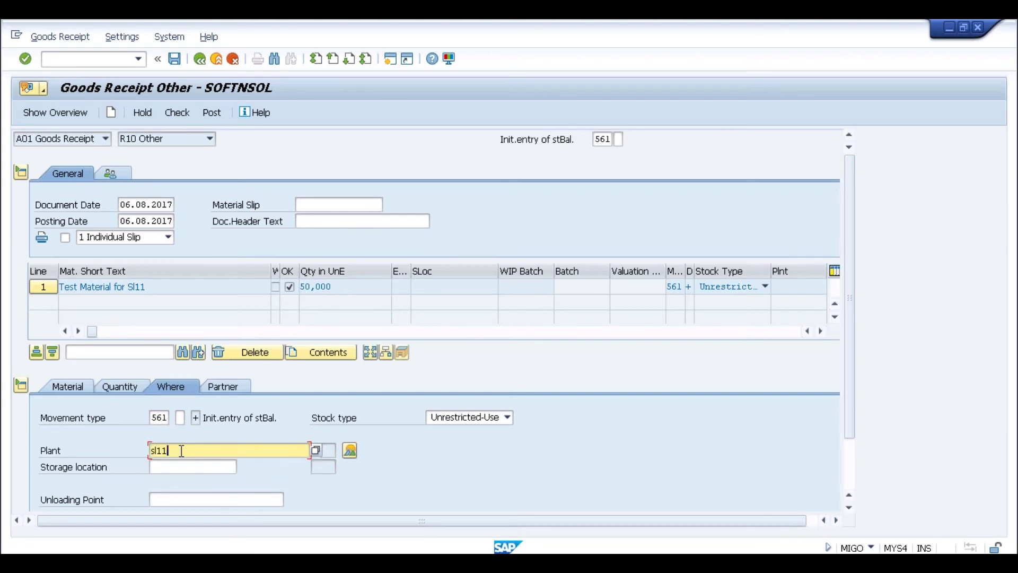
key("Tab")
type("Sl11")
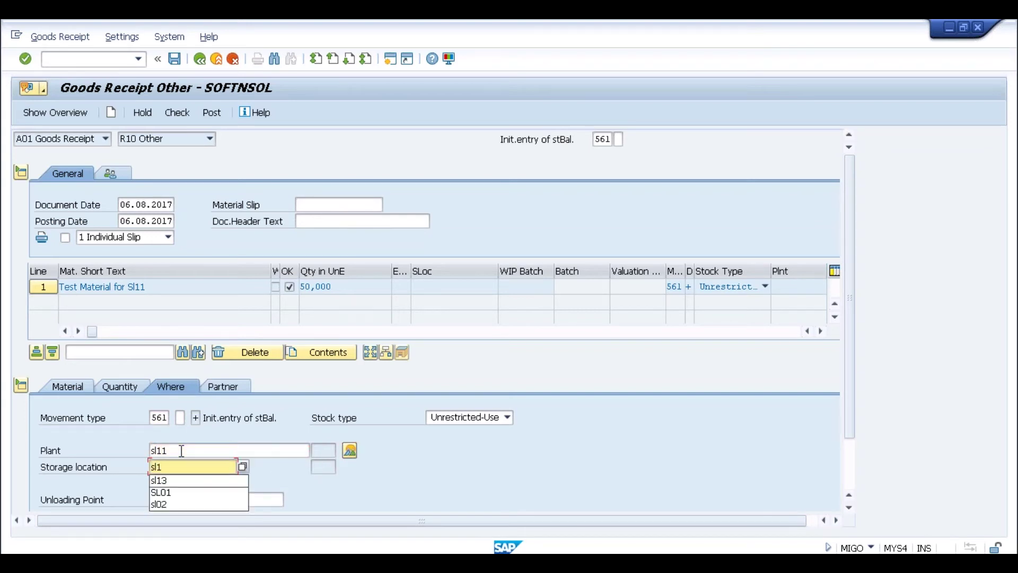
key("Return")
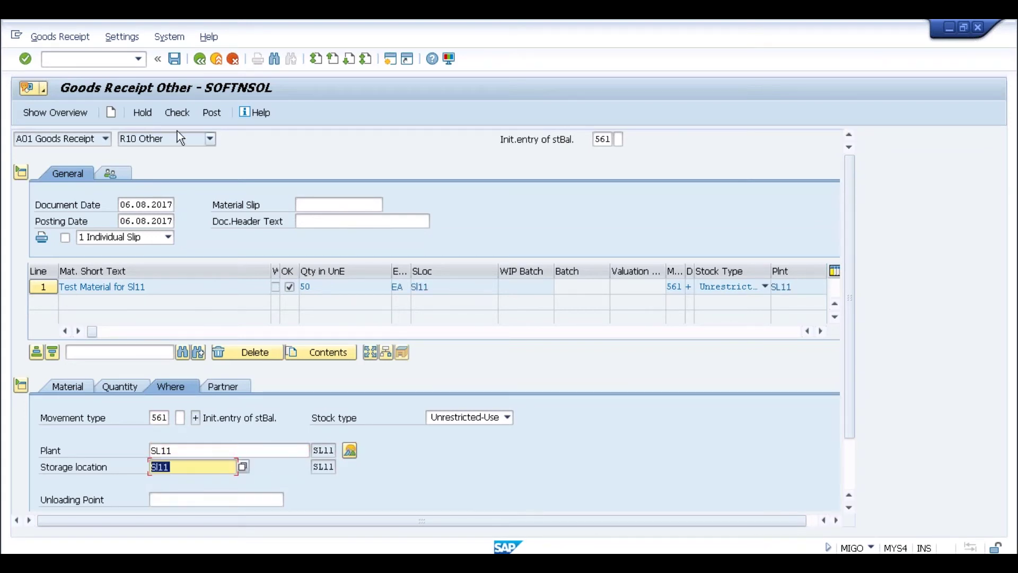
left_click(178, 113)
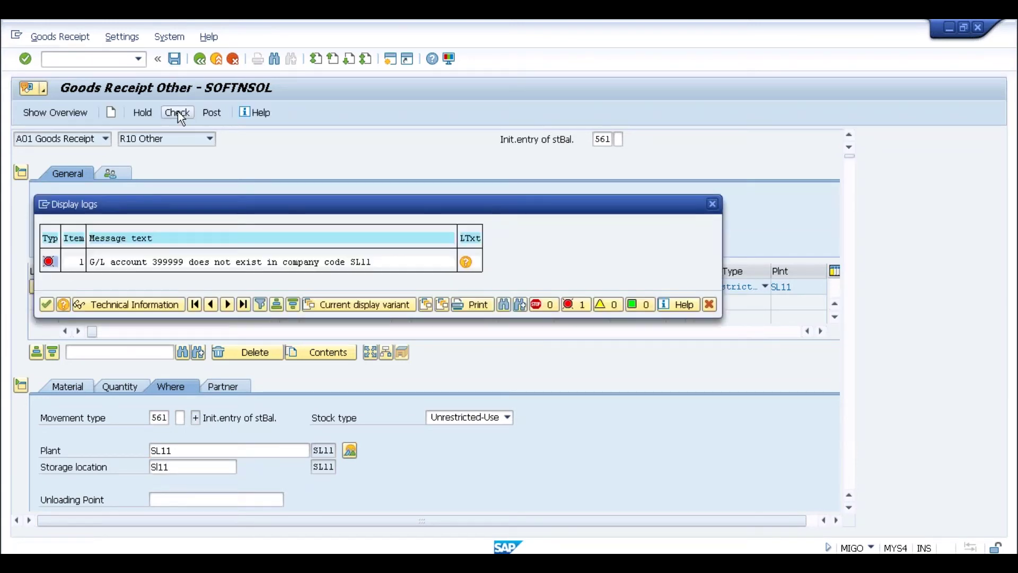
left_click(46, 305)
Switch to the G/L account session, create account 399999 in company code SL11 with field status group G001, and save it
key("alt+Tab")
key("alt+Tab")
key("alt+Tab")
key("alt+Tab")
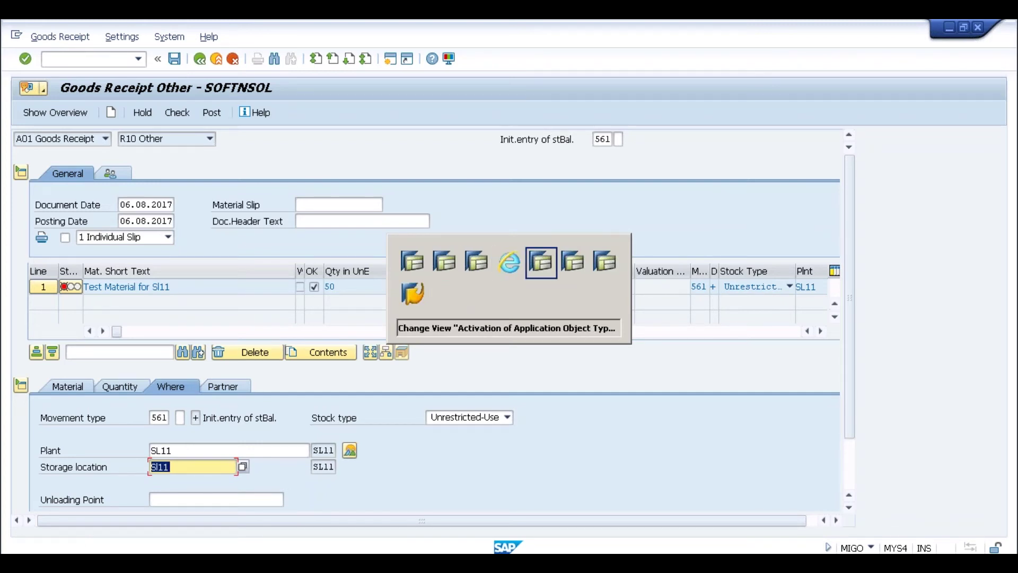
key("alt+Tab")
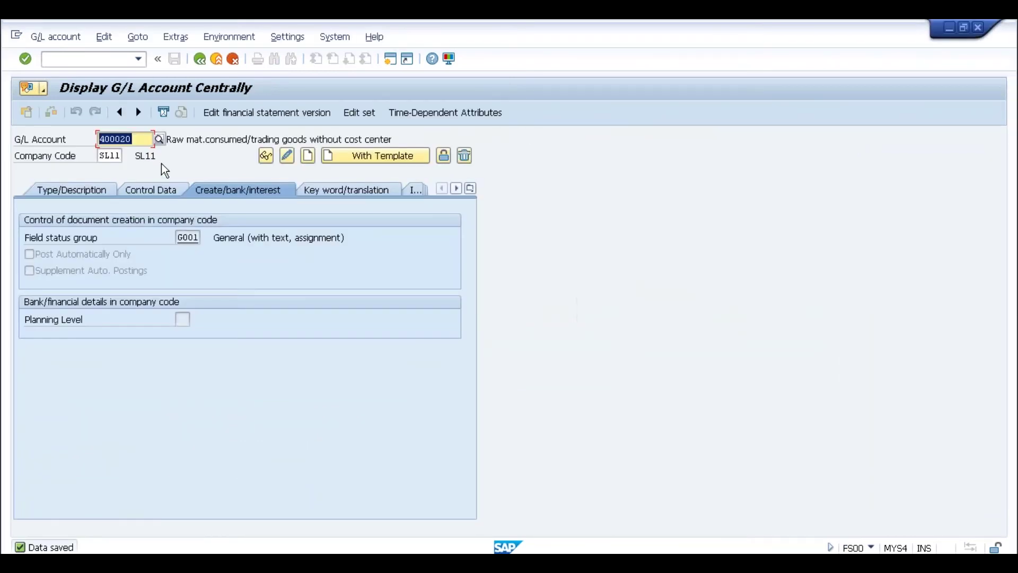
type("399999")
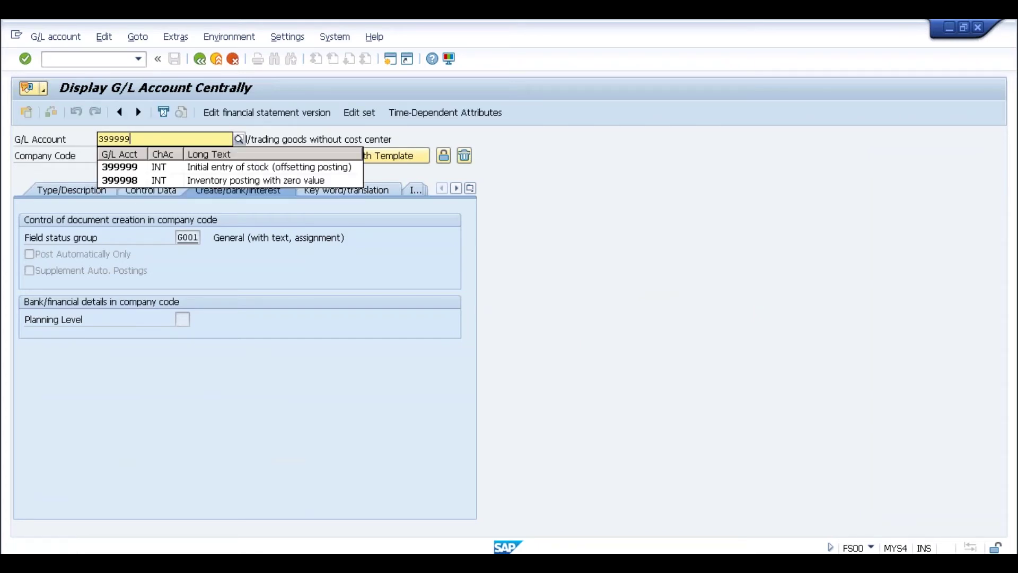
left_click(130, 167)
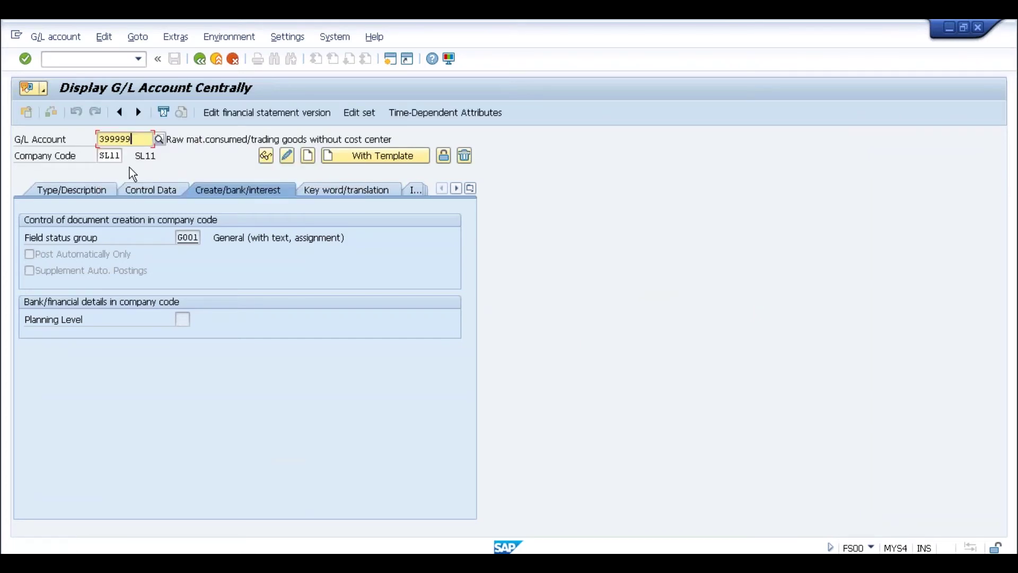
left_click(304, 158)
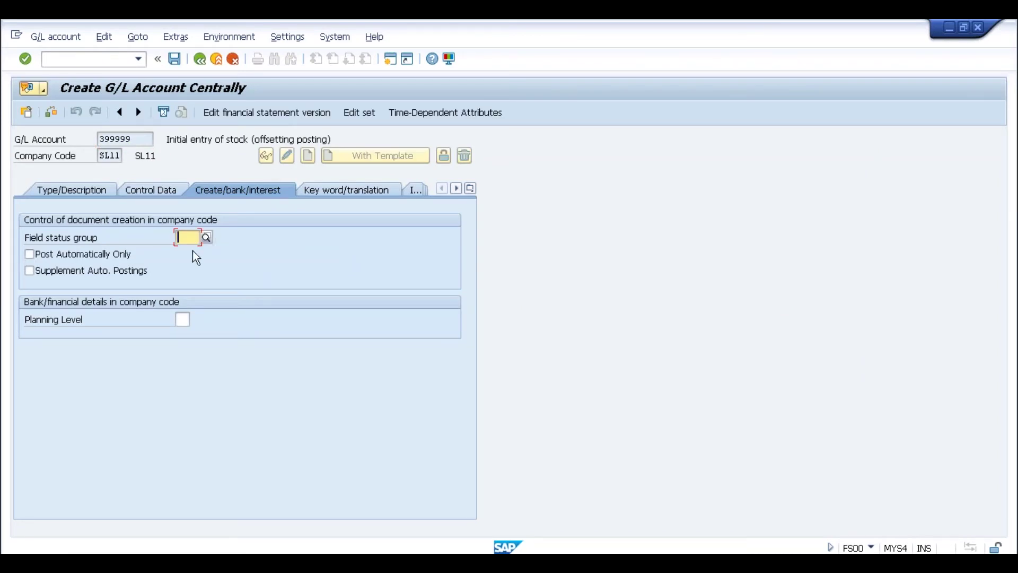
type("g001")
key("Return")
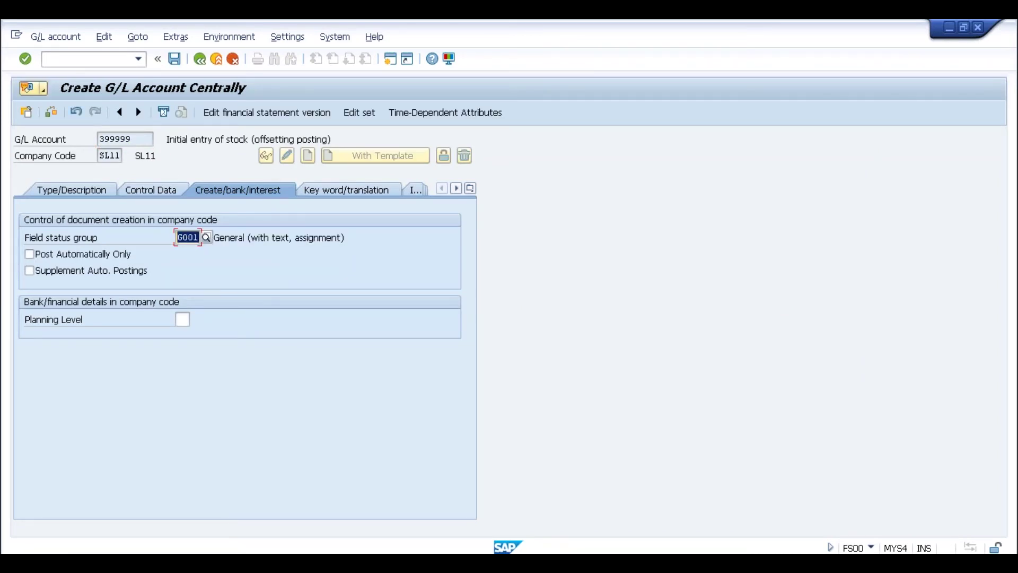
left_click(174, 59)
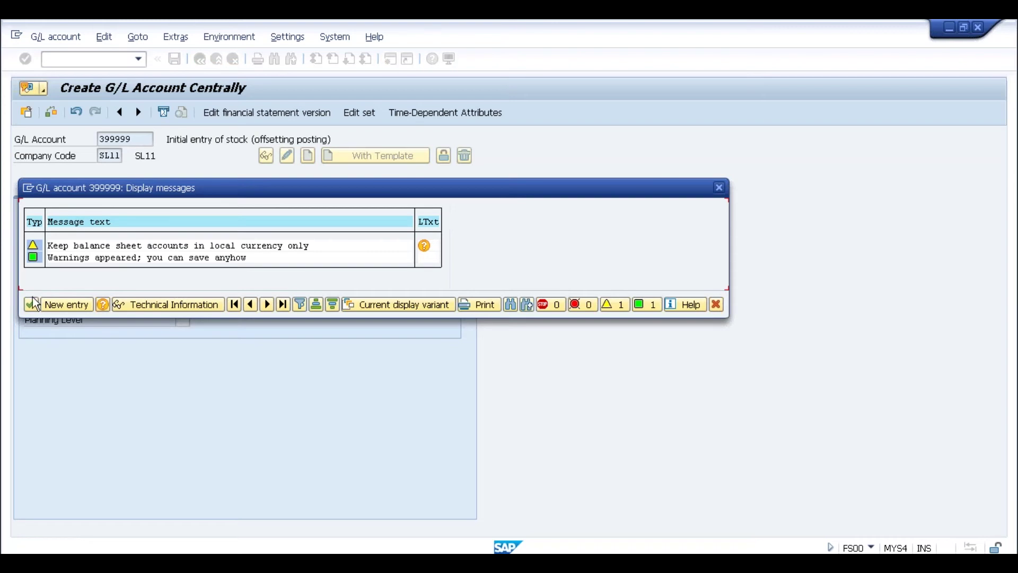
left_click(32, 302)
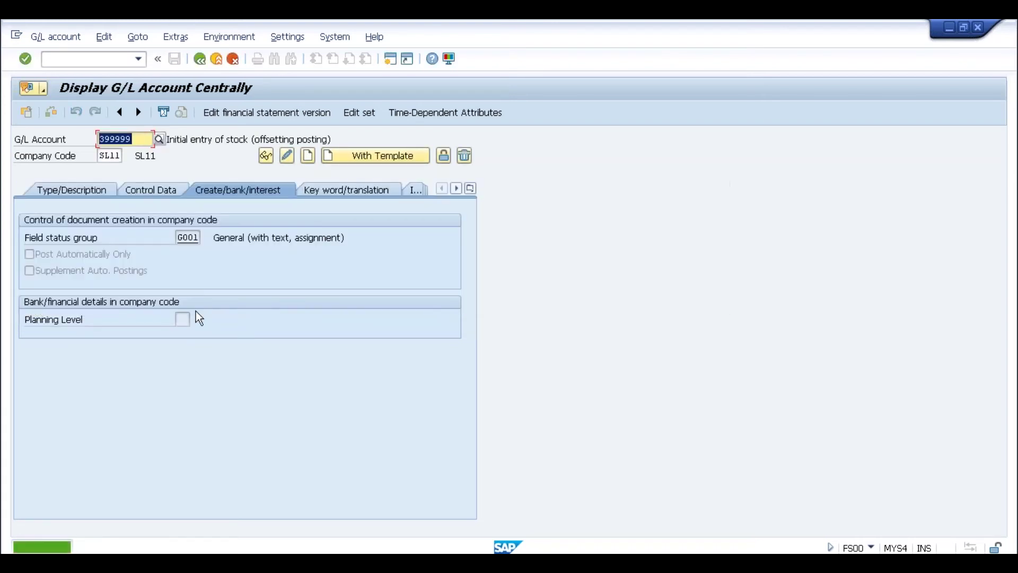
Return to the goods receipt session, check the document again and close the message log
key("alt+Tab")
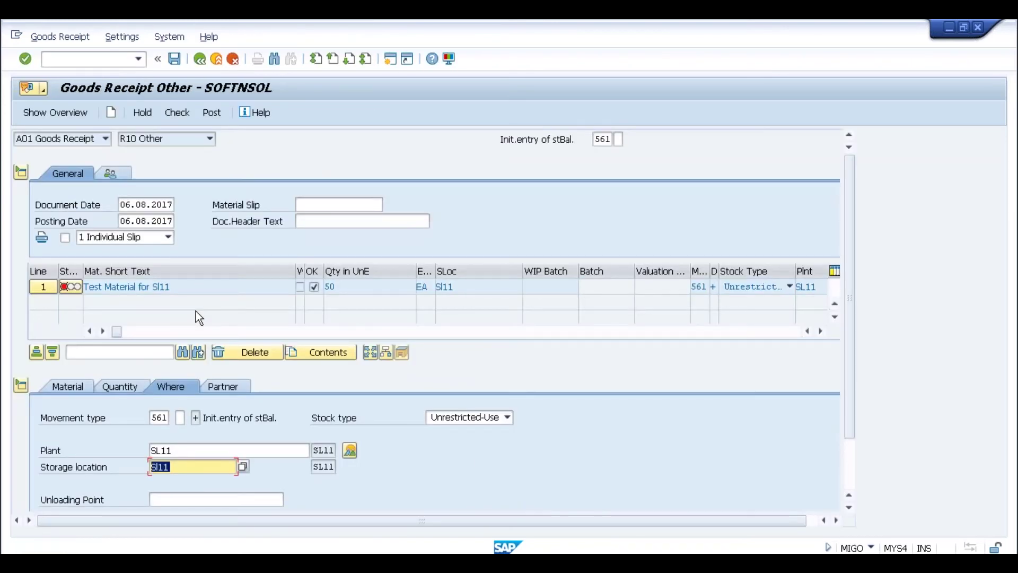
left_click(175, 113)
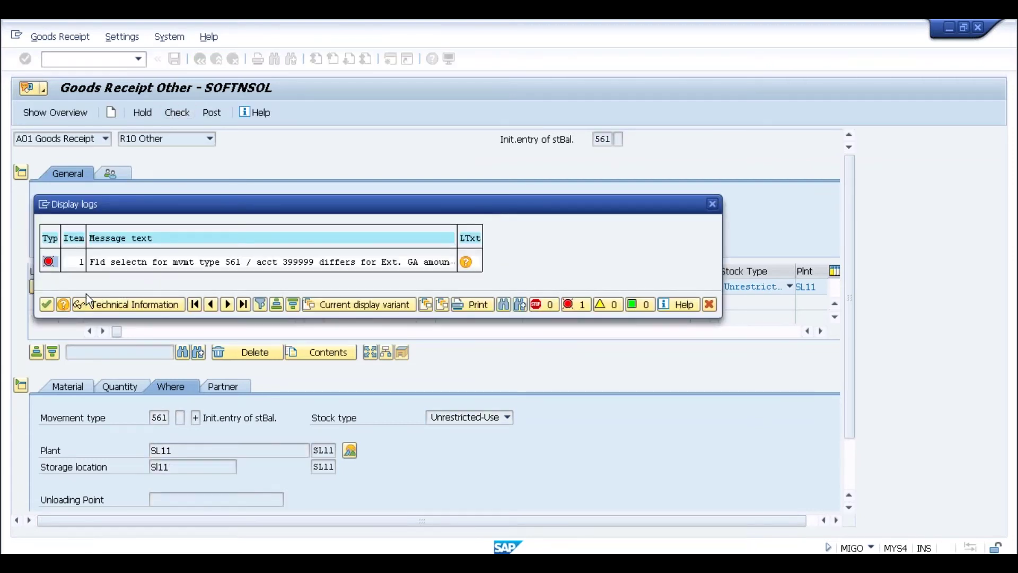
left_click(46, 304)
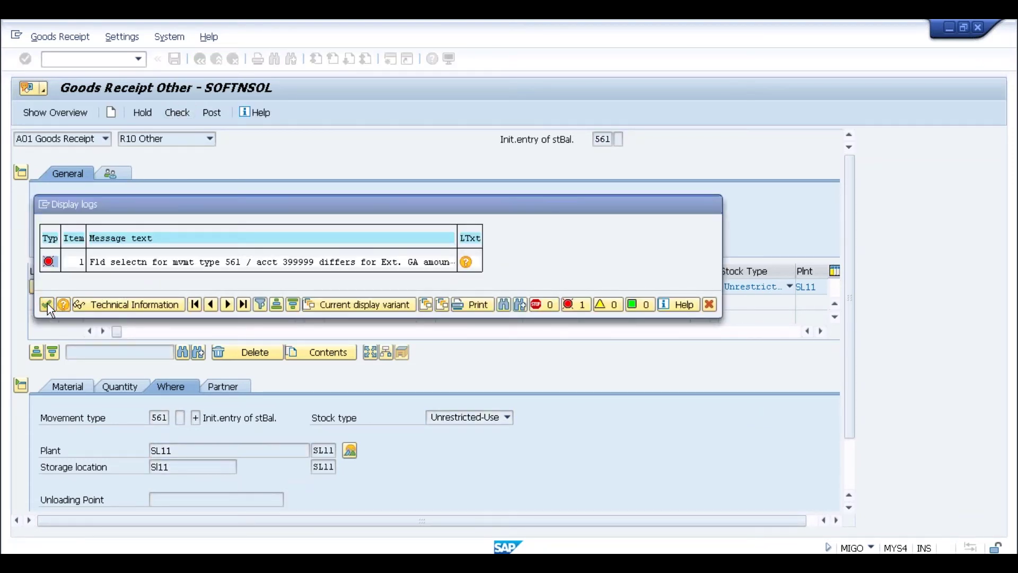
Change G/L account 399999's field status group to G003 Material consumption accounts in company code SL11 and save it
key("alt+Tab")
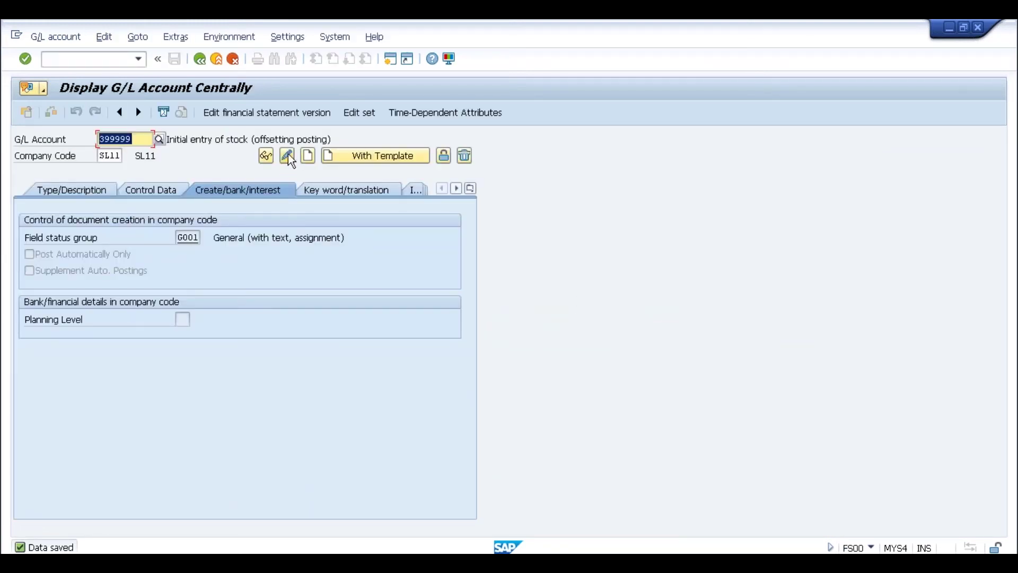
left_click(287, 155)
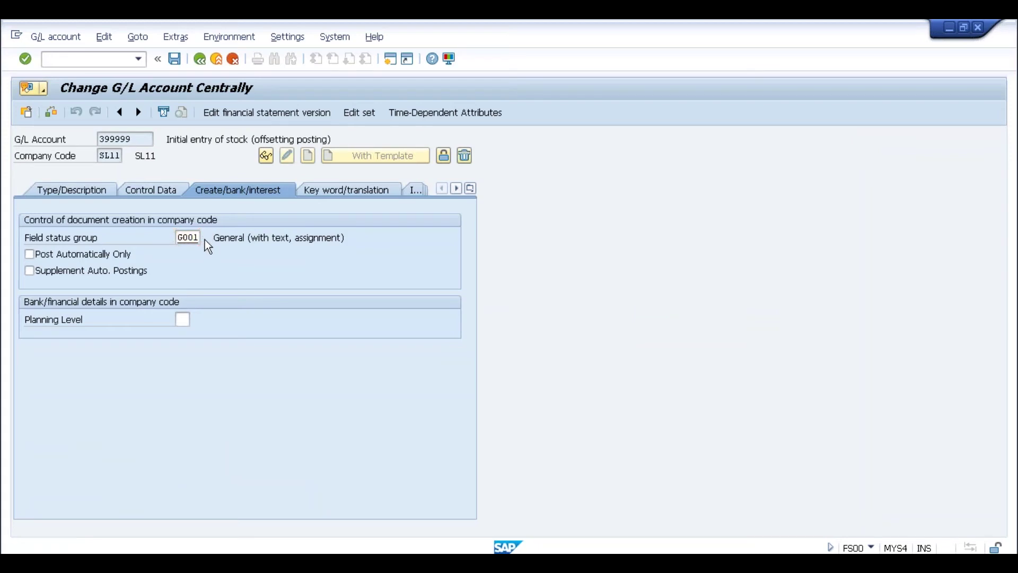
left_click(205, 240)
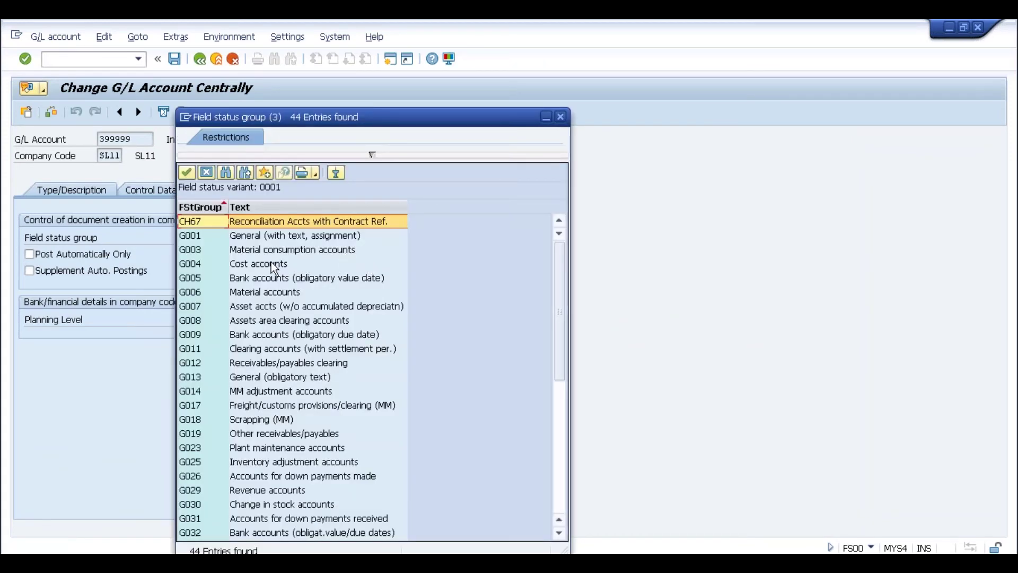
double_click(263, 250)
key("Return")
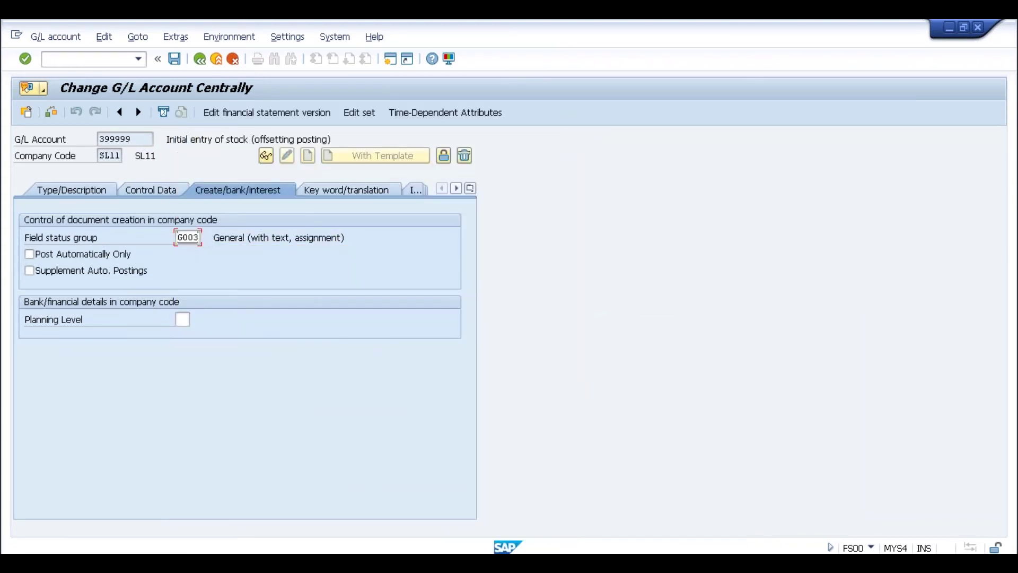
left_click(175, 59)
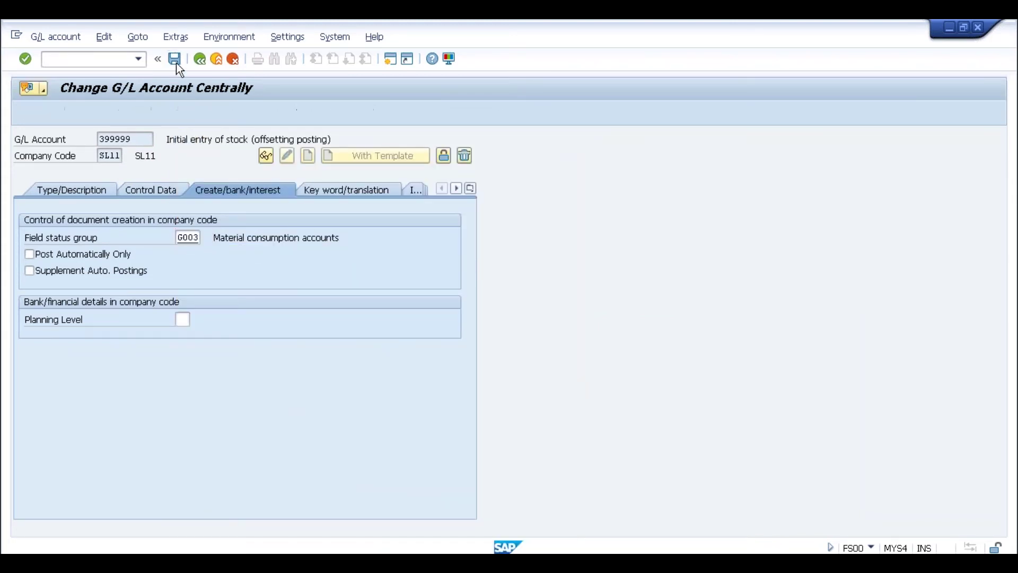
left_click(31, 305)
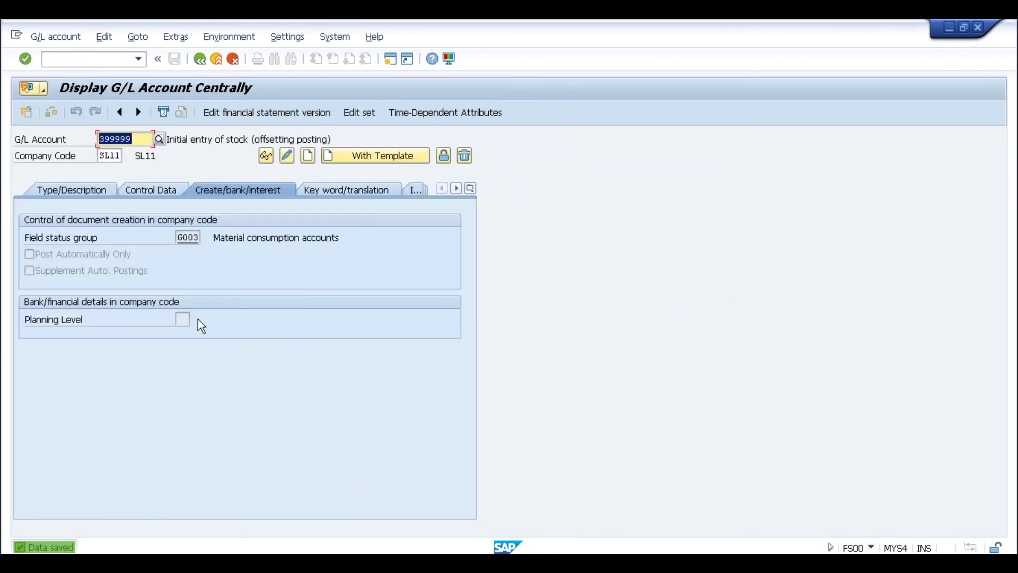
Return to the goods receipt session, recheck the initial stock entry and post it
key("alt+Tab")
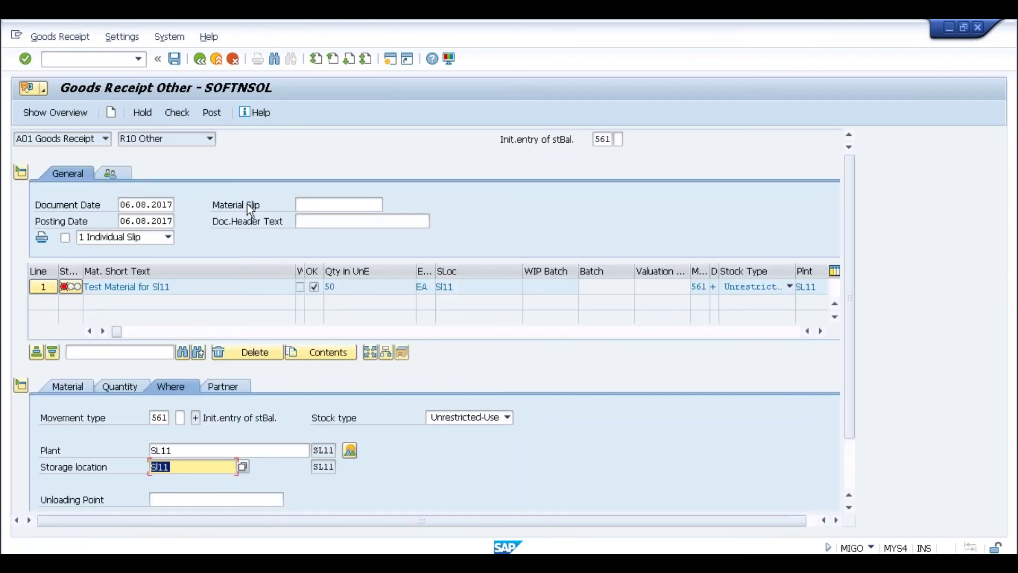
left_click(180, 118)
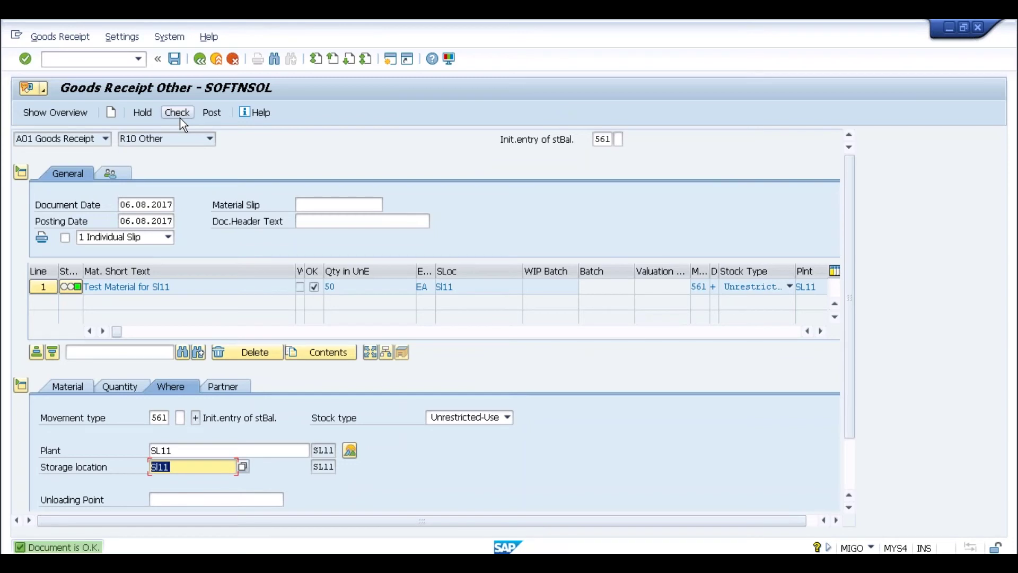
left_click(211, 113)
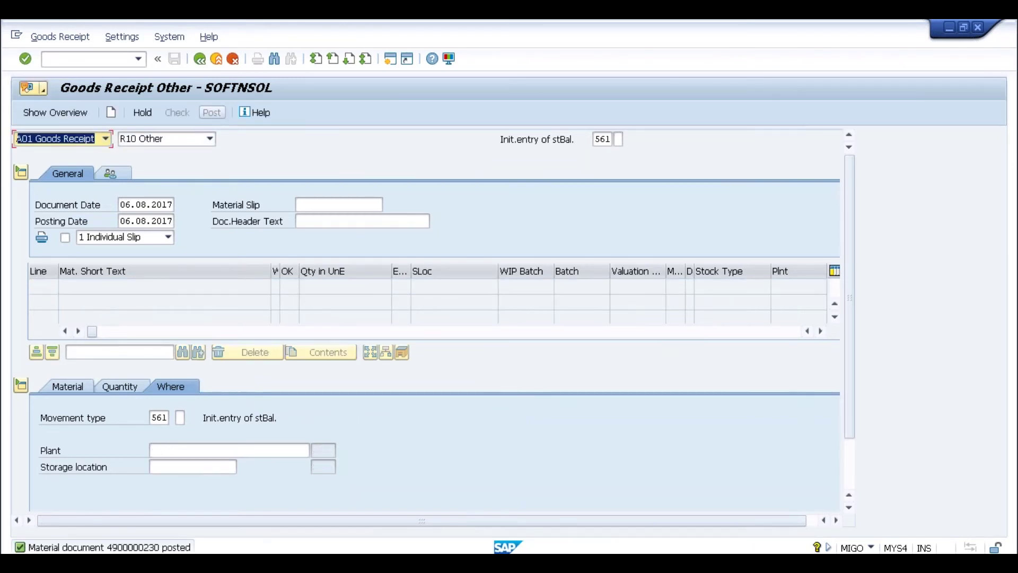
Switch back to the outbound delivery session and post goods issue for the fully picked delivery
key("alt+Tab")
key("Tab")
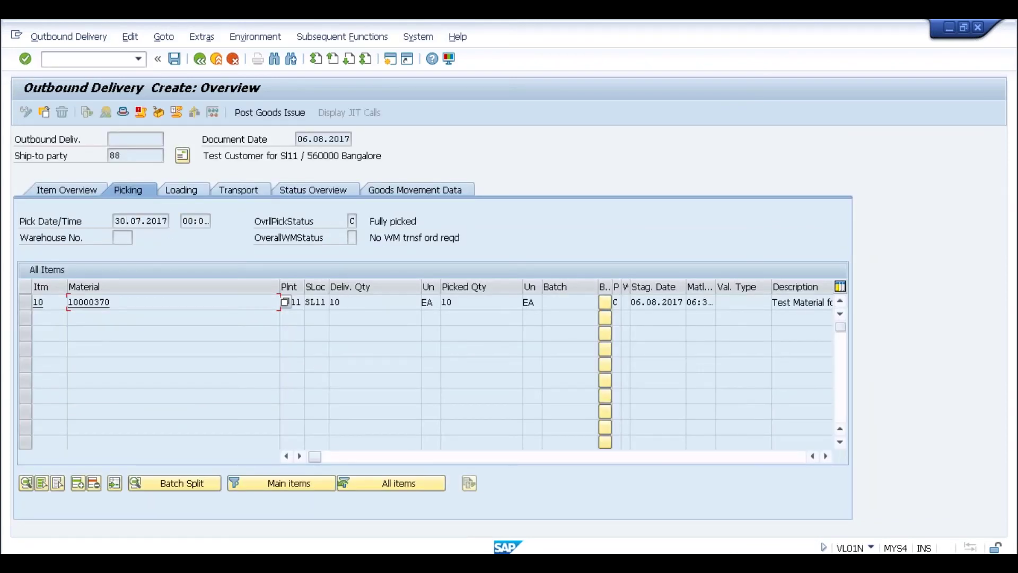
key("Return")
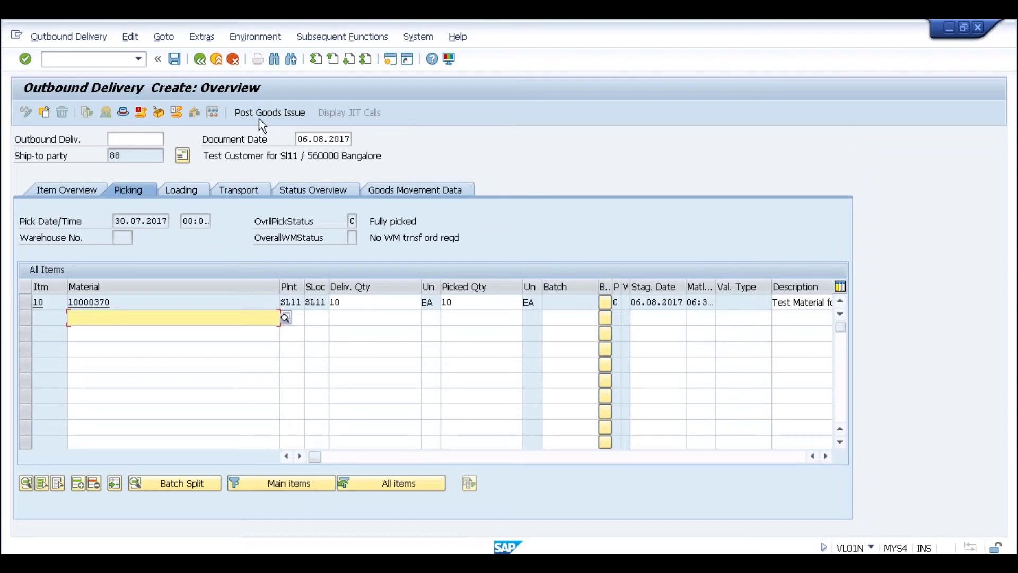
left_click(262, 112)
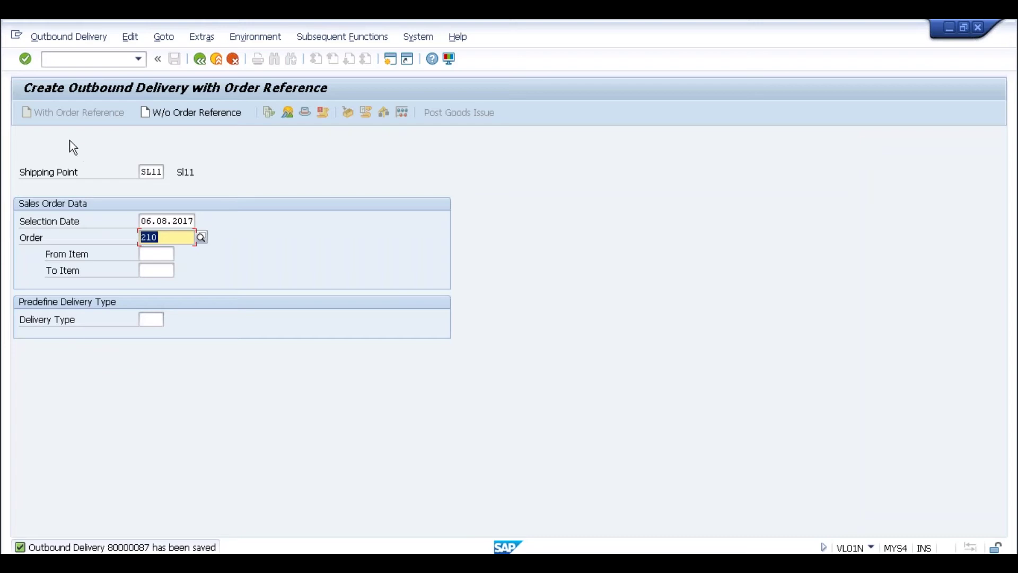
Display the outbound delivery just saved
left_click(56, 34)
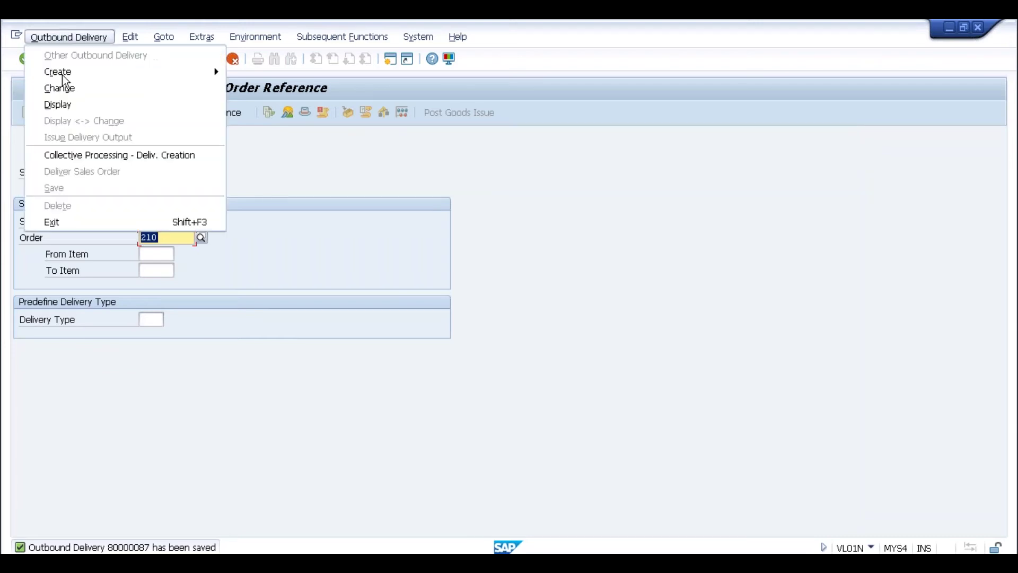
left_click(62, 103)
key("Return")
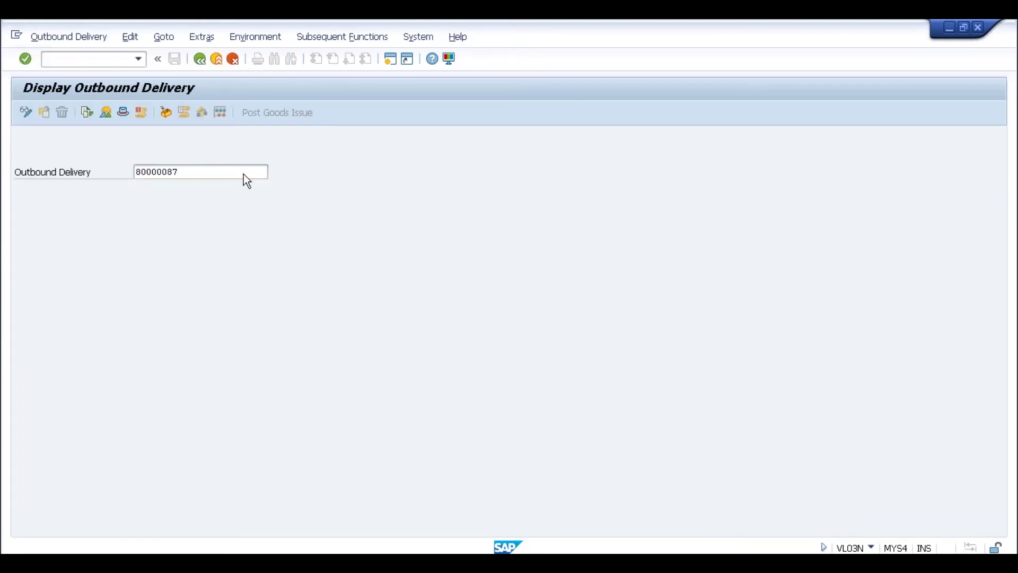
Start transaction VF01, create the billing document for the displayed delivery and save it
left_click(113, 65)
type("/nvf01")
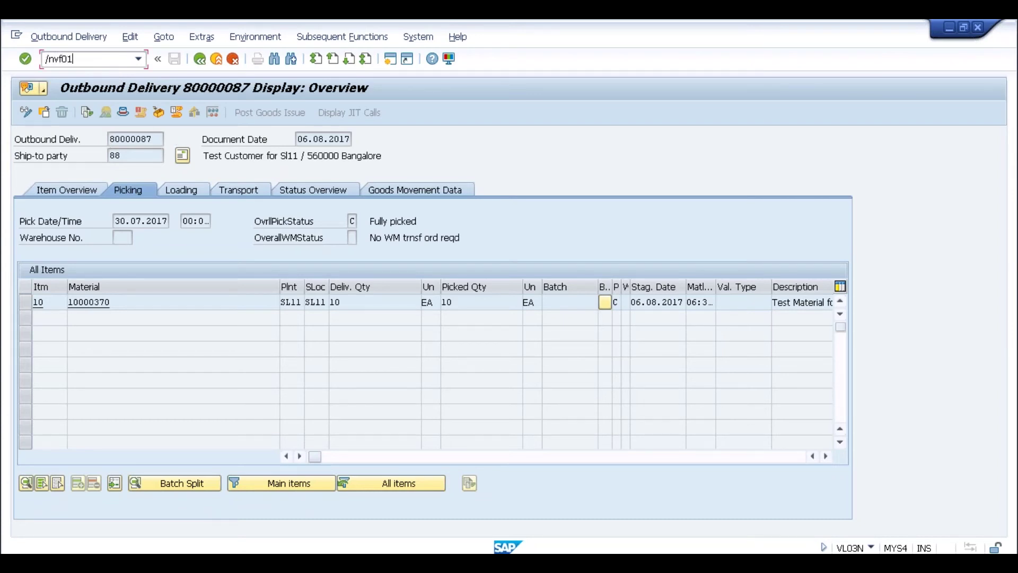
key("Return")
key("Return")
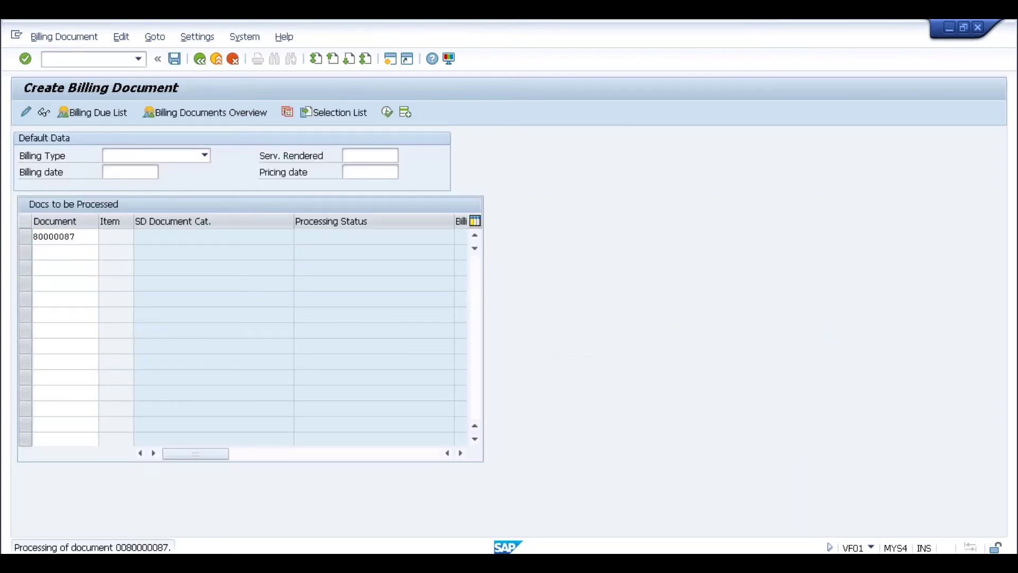
left_click(178, 58)
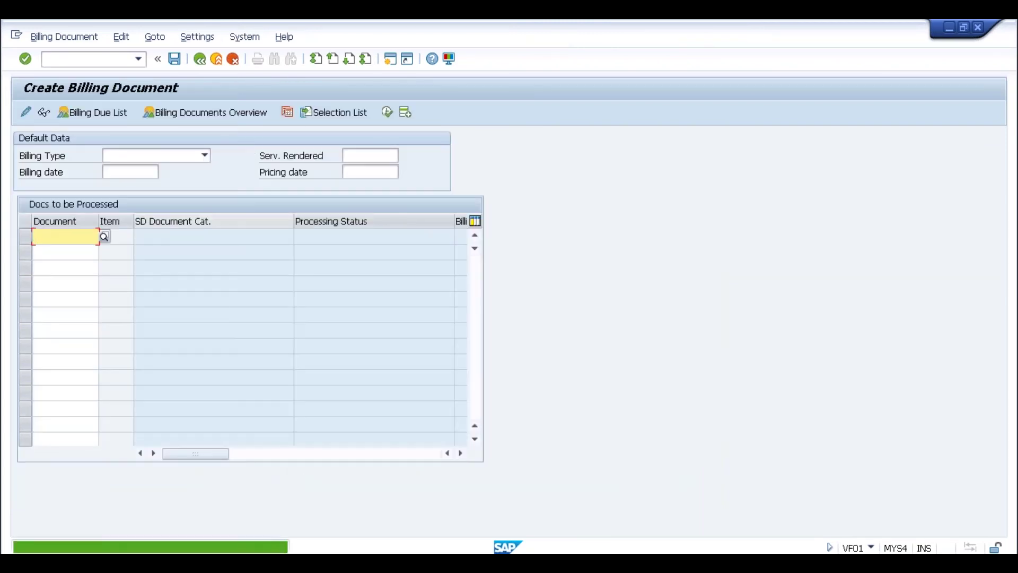
Display the newly saved billing document's item overview
left_click(64, 37)
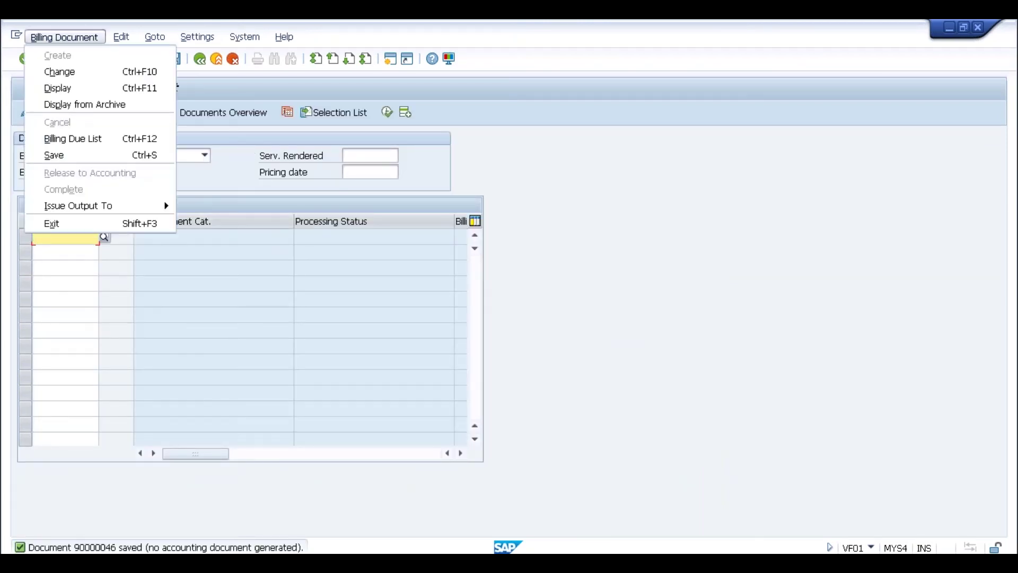
left_click(69, 90)
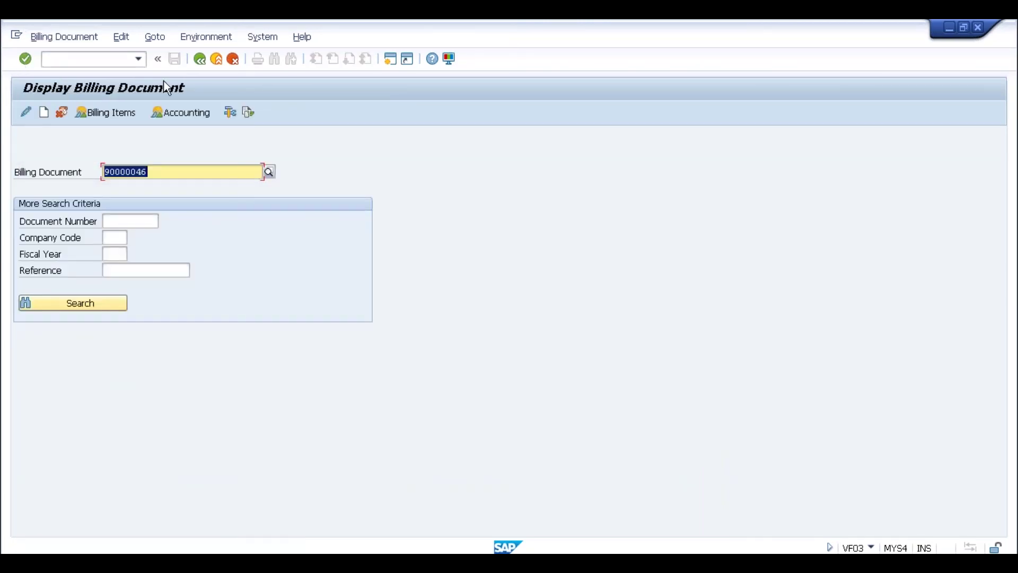
key("Return")
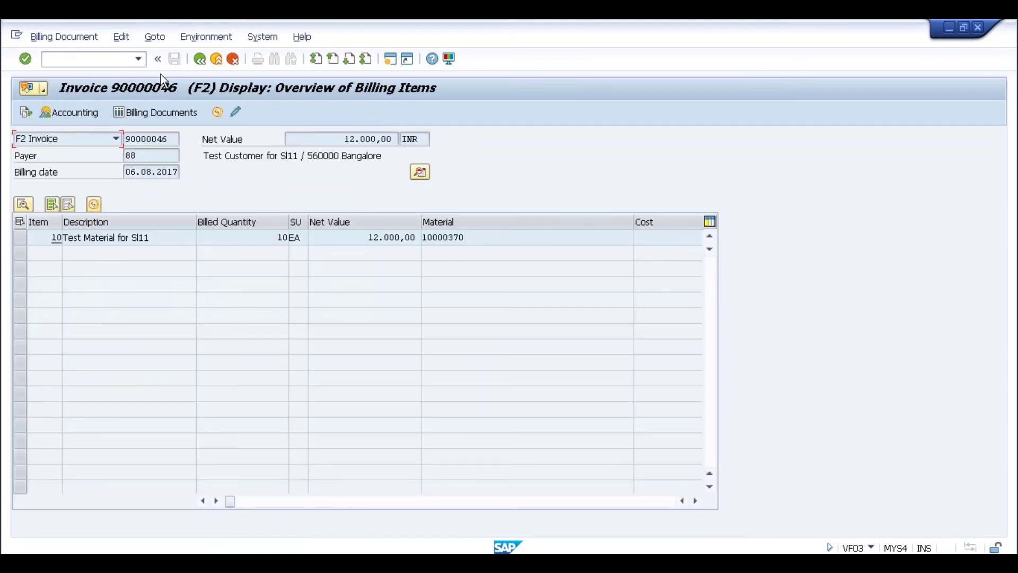
Display the invoice's header output, check its entry and return to the billing item overview
left_click(162, 41)
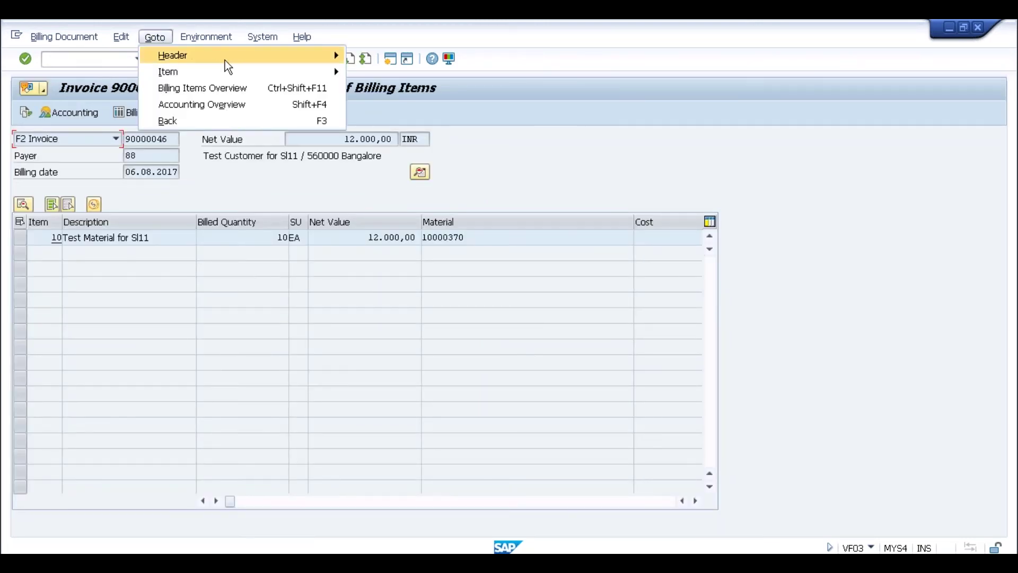
mouse_move(311, 59)
left_click(376, 104)
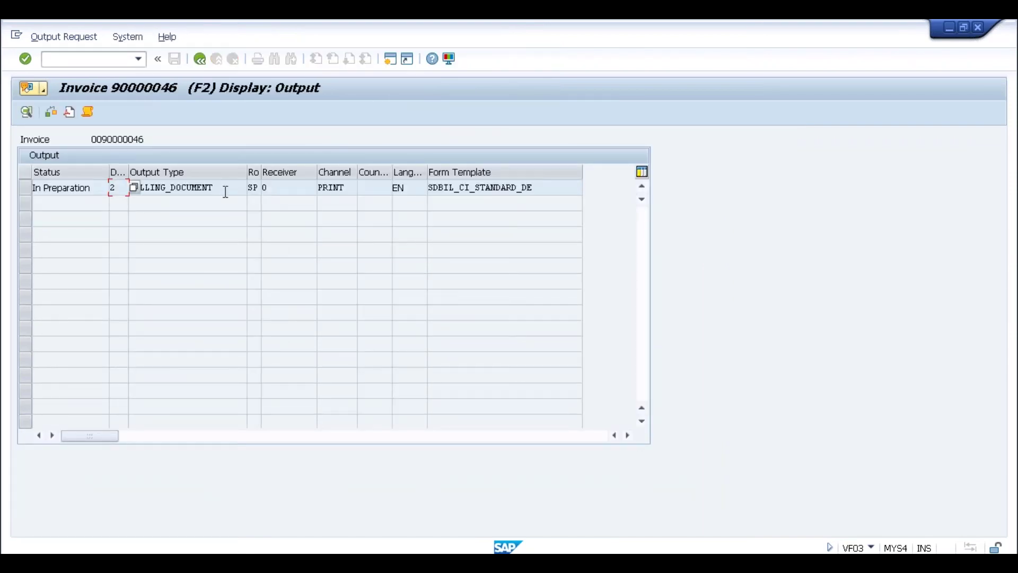
left_click(225, 191)
left_click(198, 61)
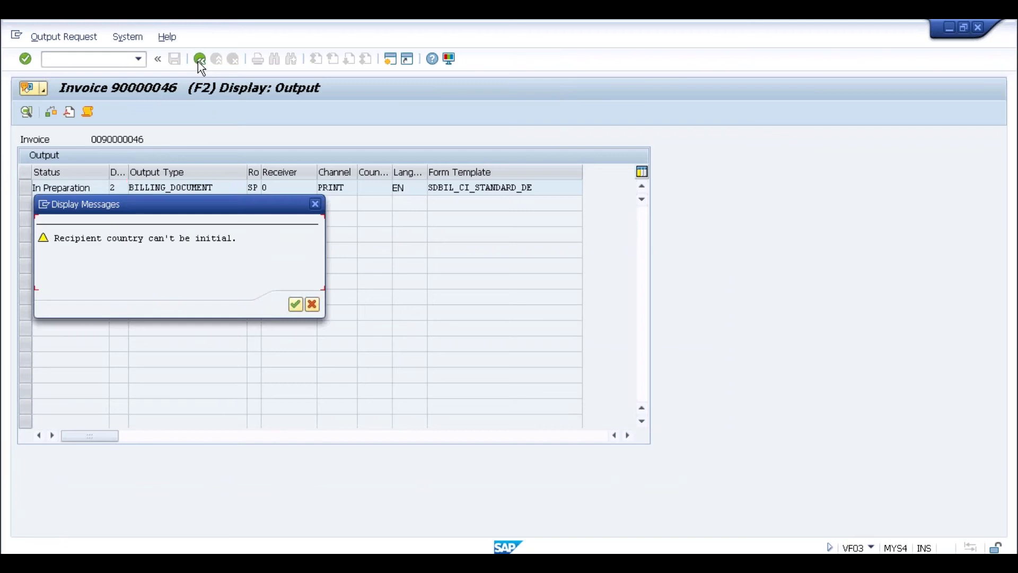
left_click(295, 305)
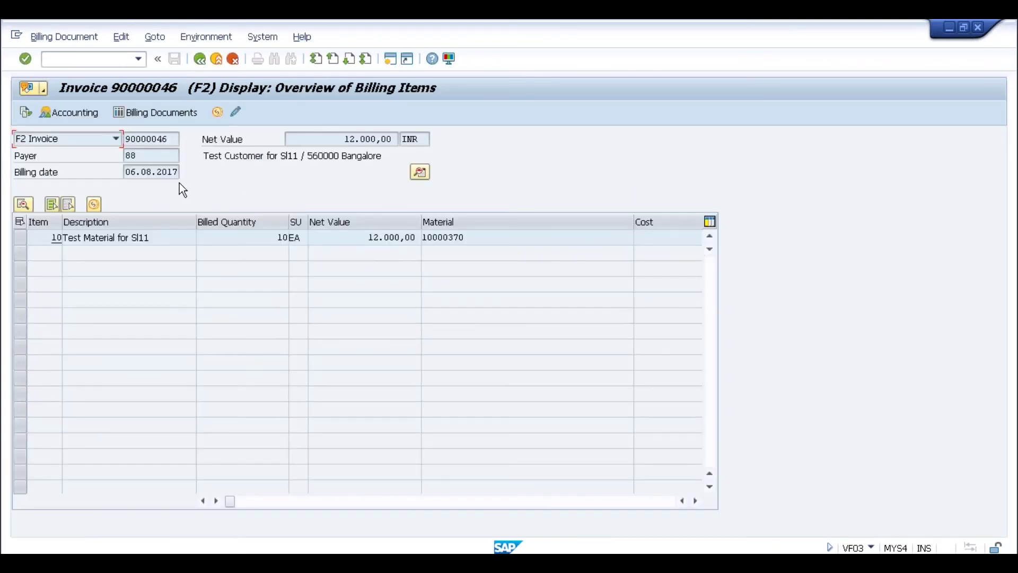
Reopen the invoice's header output and check the entry's output type, role, receiver, channel and form template
left_click(157, 140)
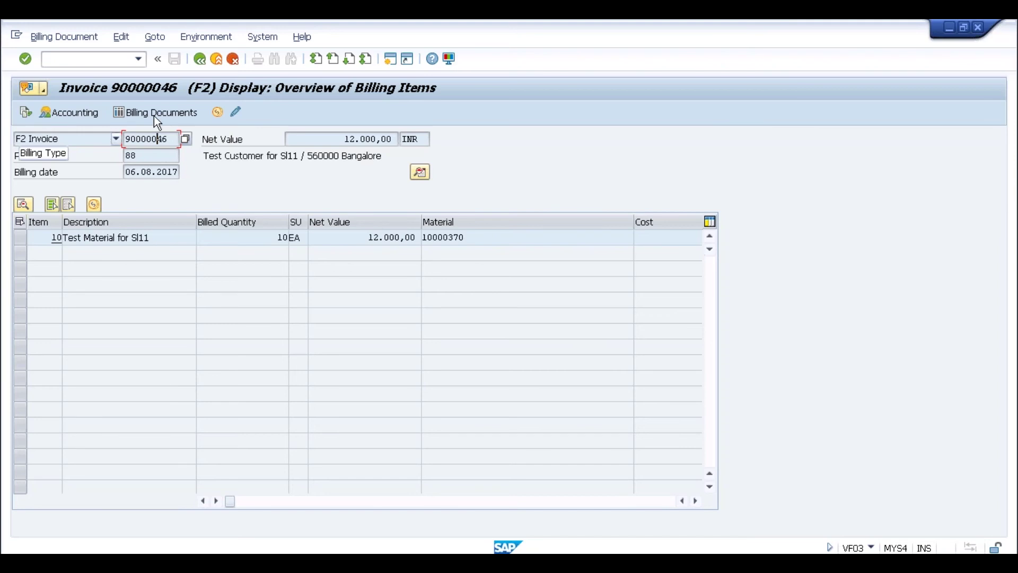
left_click(158, 40)
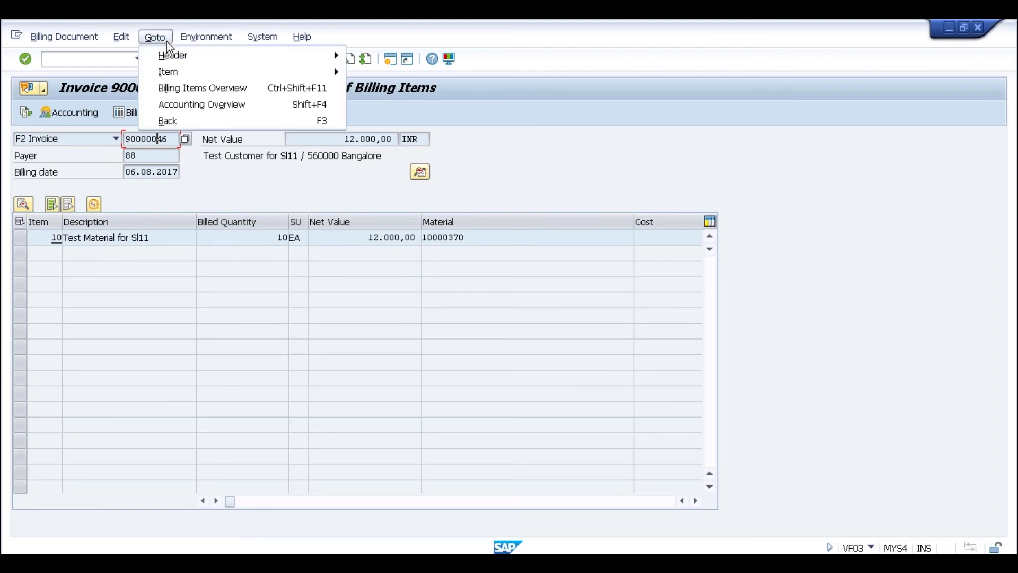
mouse_move(312, 56)
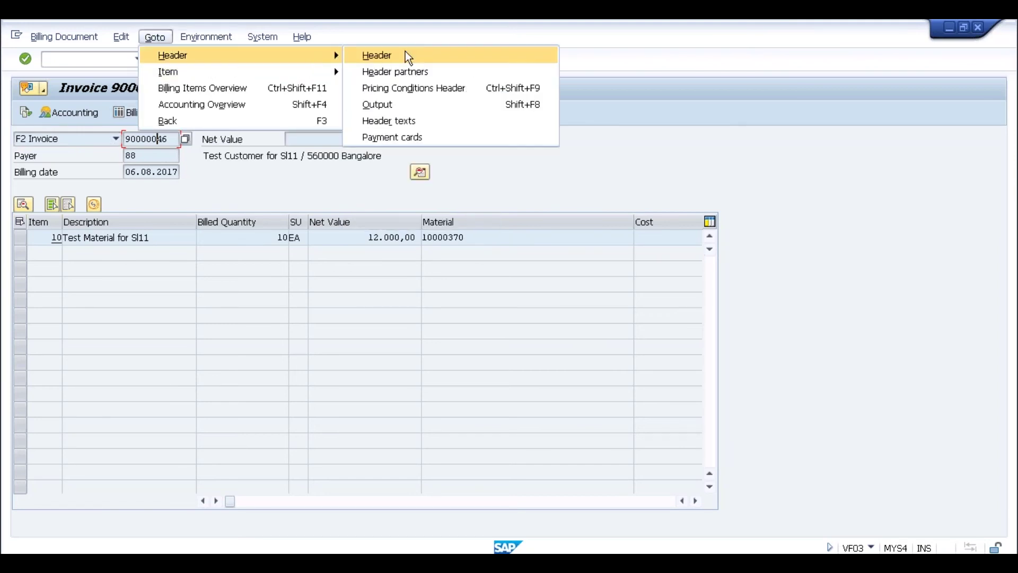
left_click(394, 101)
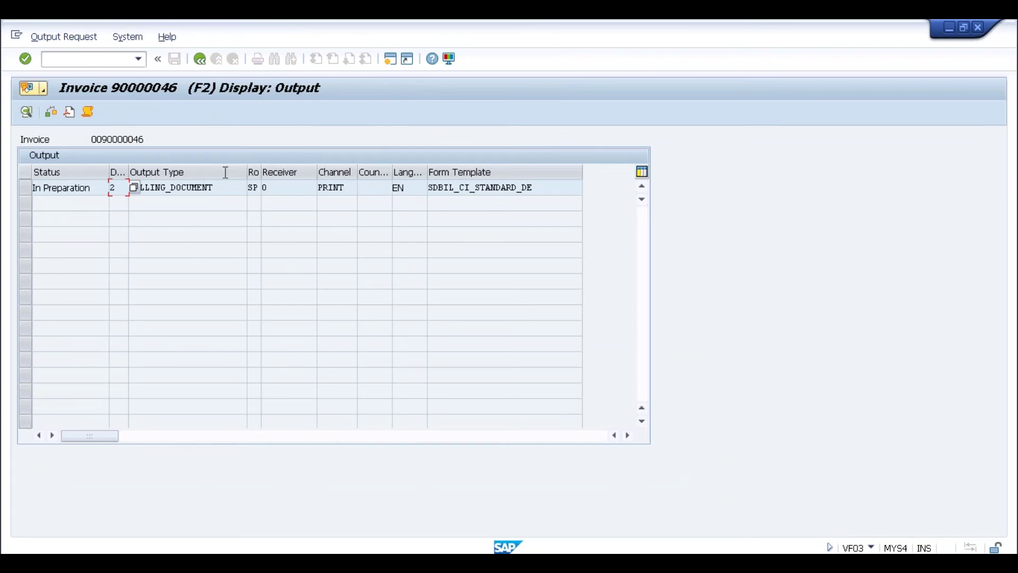
left_click(215, 192)
left_click(283, 192)
left_click(254, 187)
left_click(345, 187)
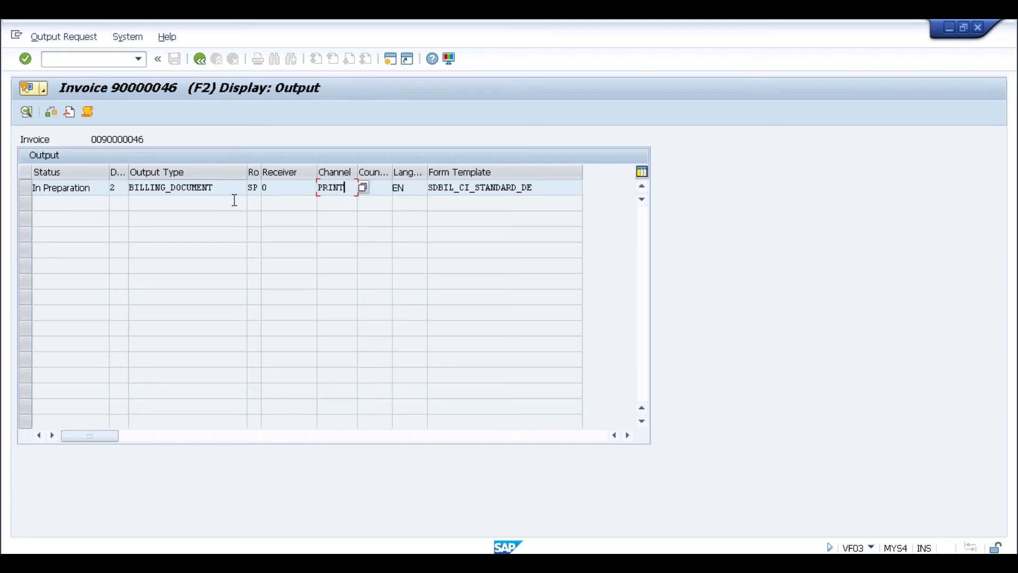
left_click(487, 188)
Display the BILLING_DOCUMENT output's details, check its print queue and return to the output list
double_click(199, 188)
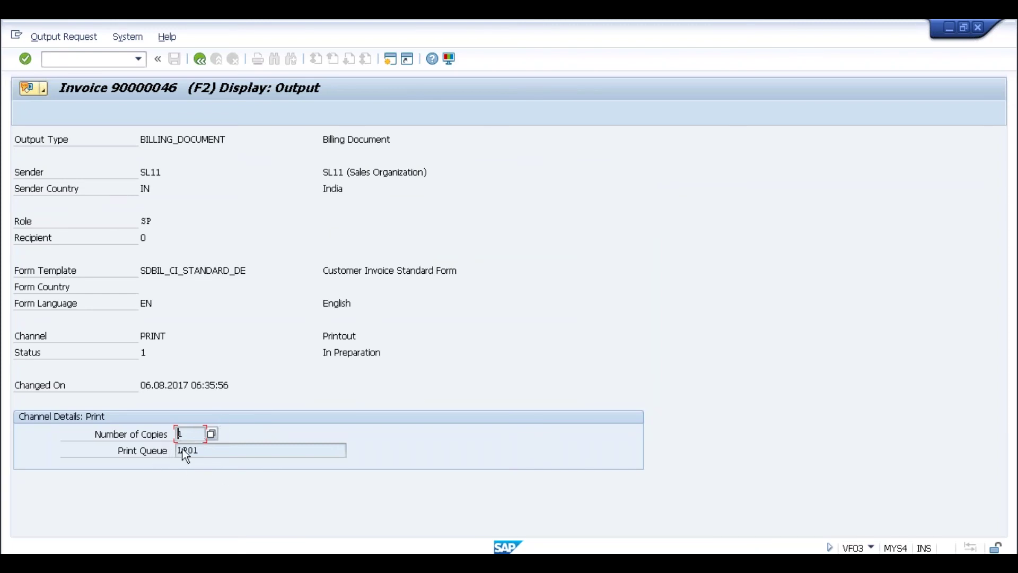
left_click(205, 452)
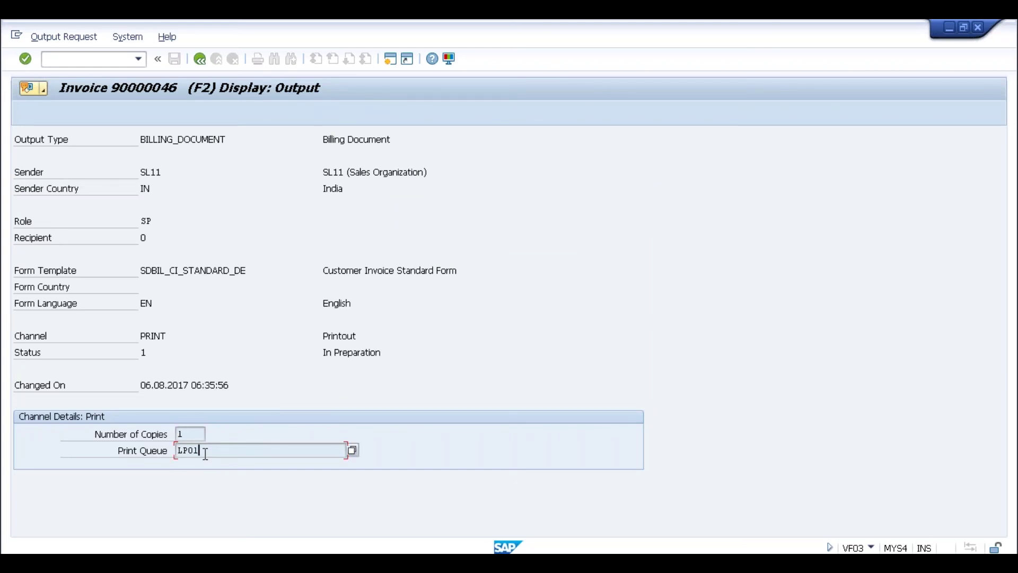
left_click(199, 59)
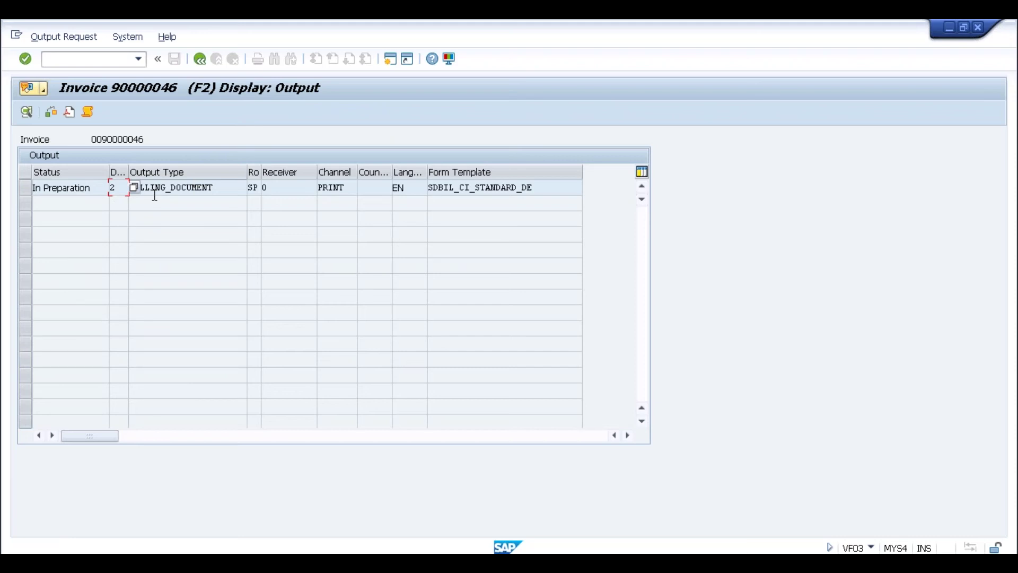
left_click(228, 186)
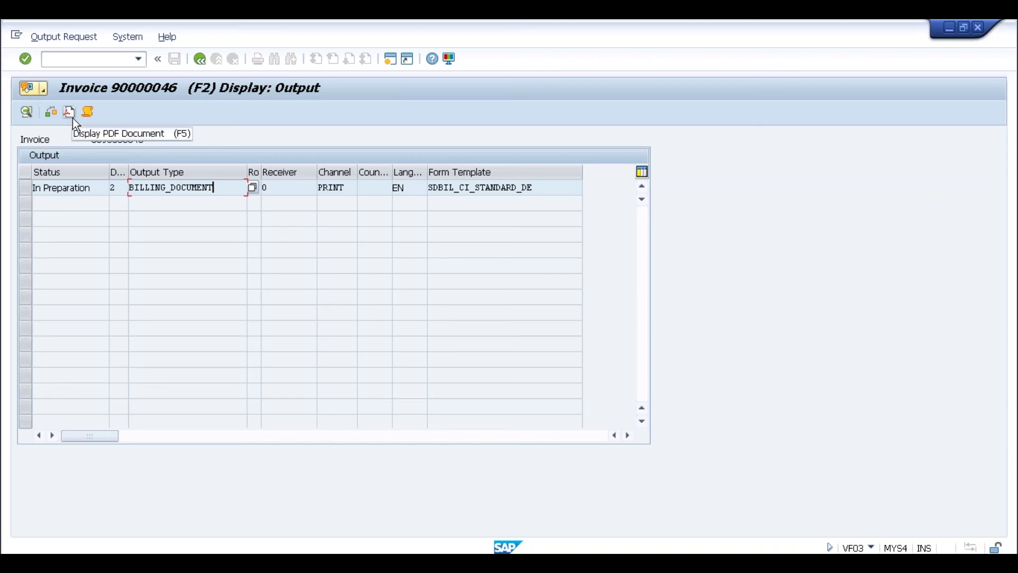
left_click(124, 187)
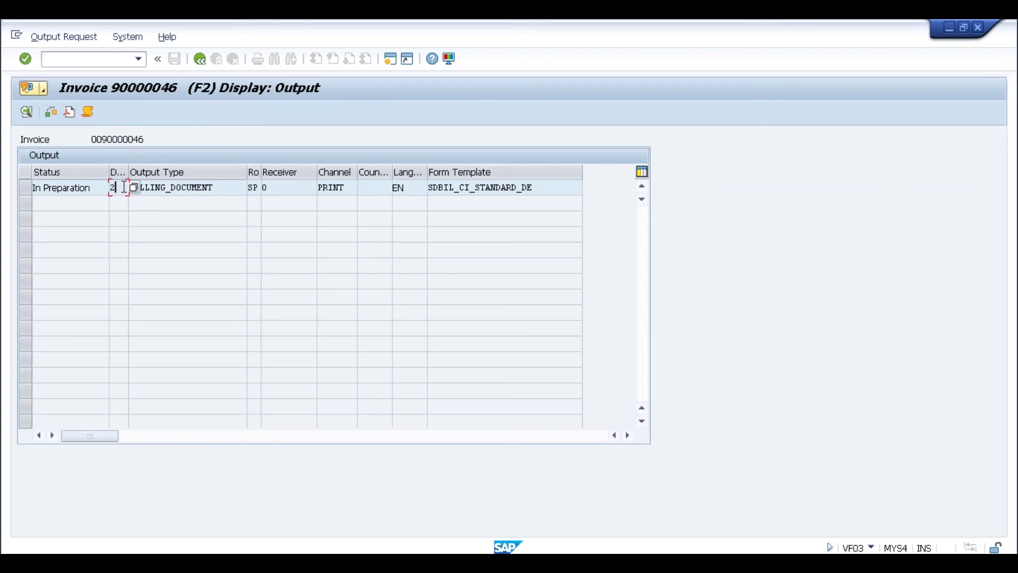
Try to open an additional SAP session from the invoice's output display
left_click(120, 60)
left_click(390, 60)
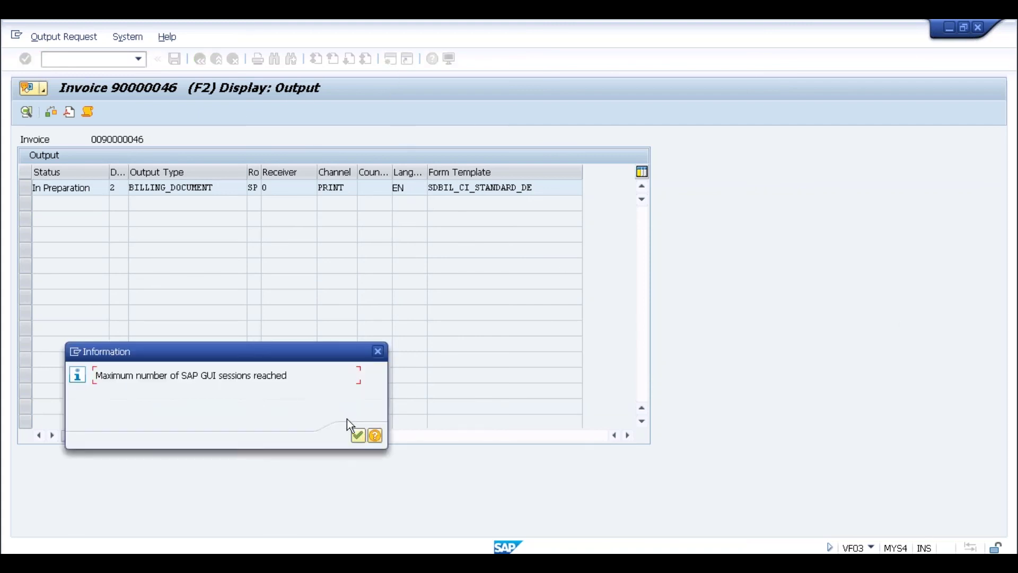
left_click(358, 435)
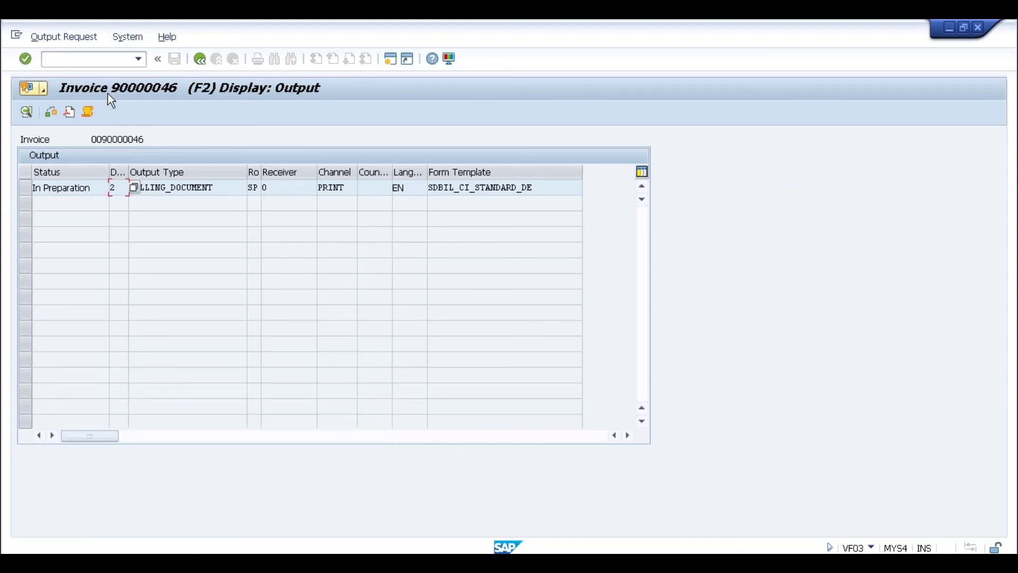
Replace the invoice display with transaction VF31 and look through the available output types without choosing one
left_click(95, 61)
type("/n")
type("vf03")
key("Return")
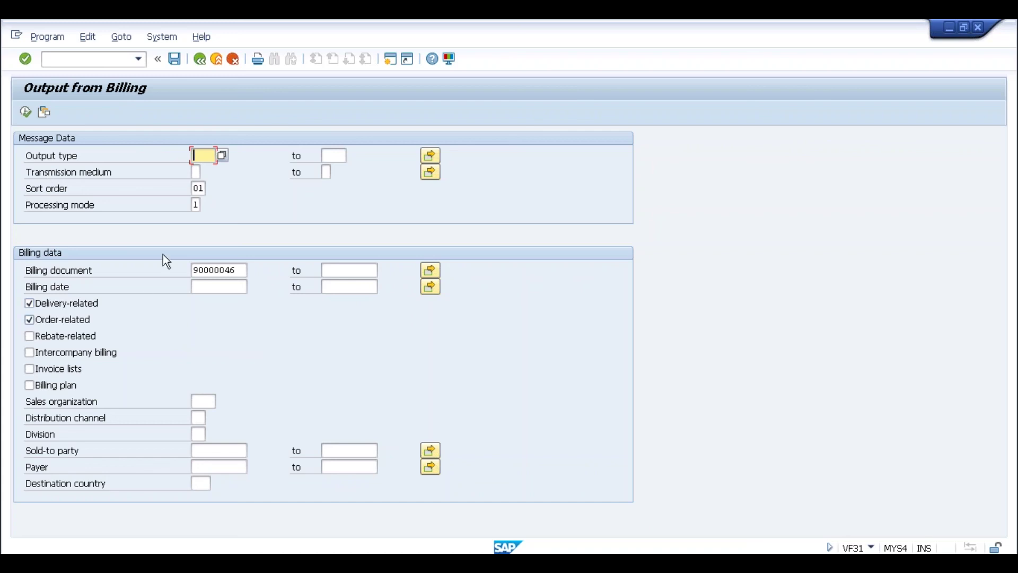
left_click(223, 157)
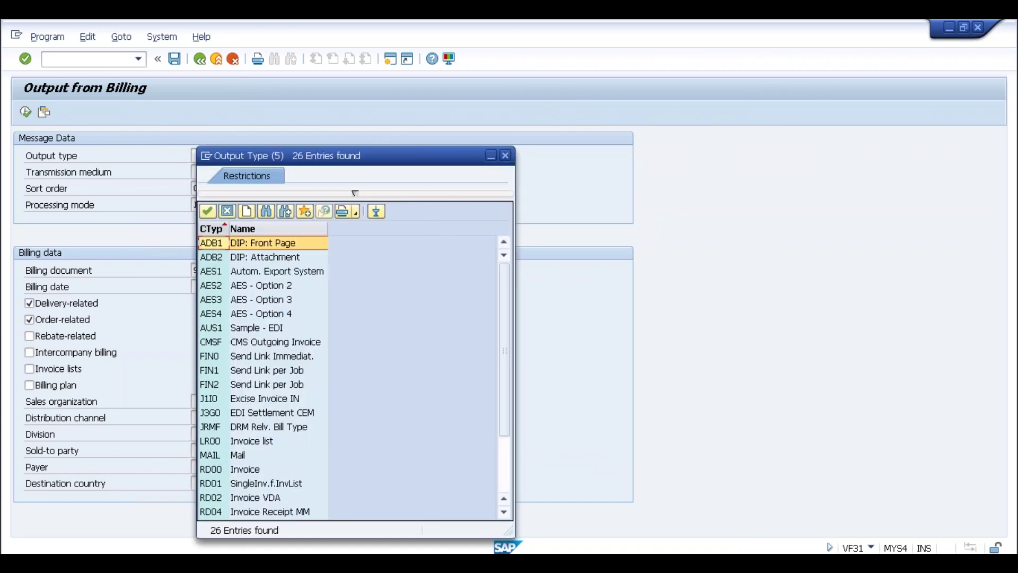
left_click(505, 156)
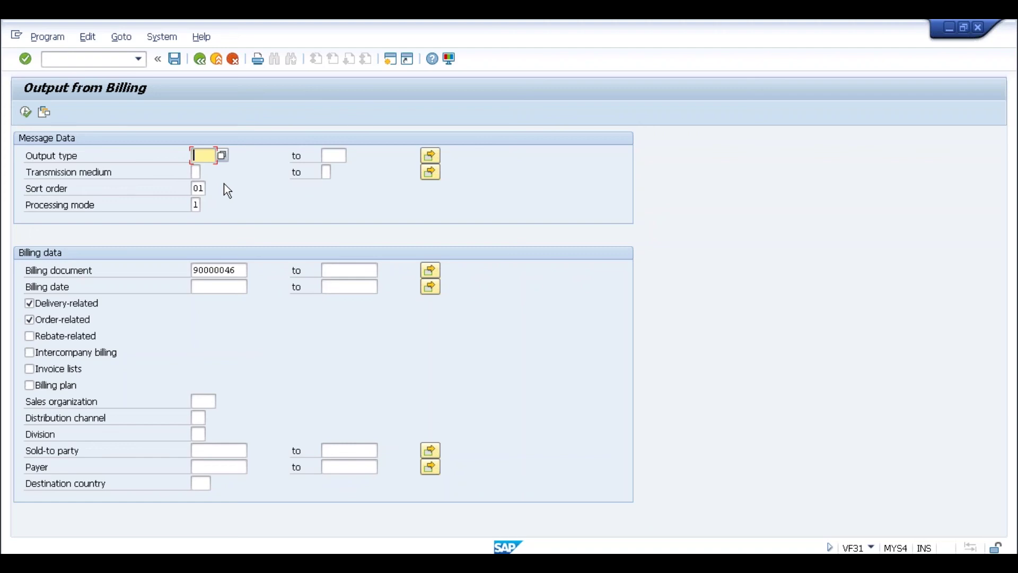
Enter vf31f as the transaction code
left_click(119, 59)
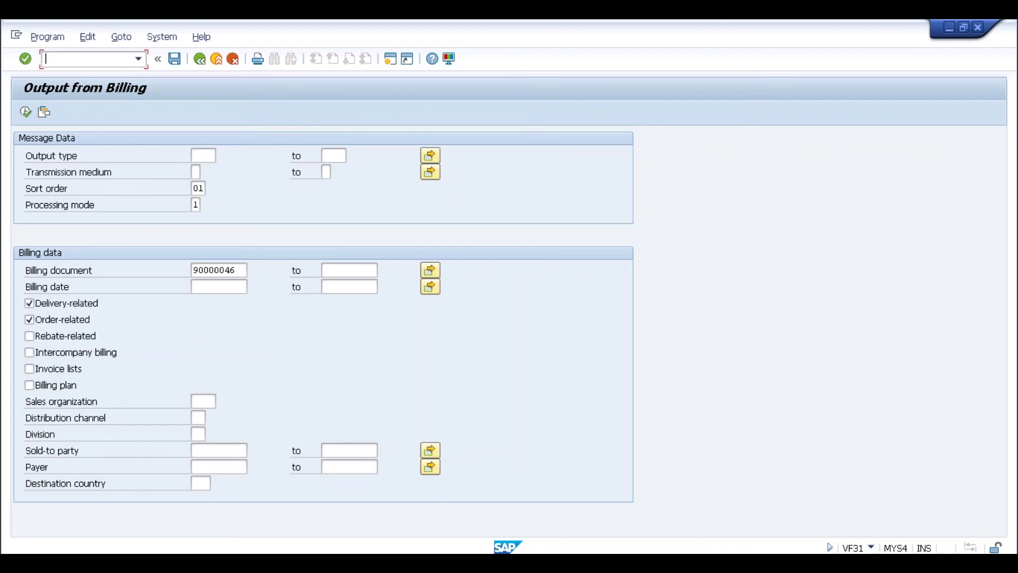
type("vf31f")
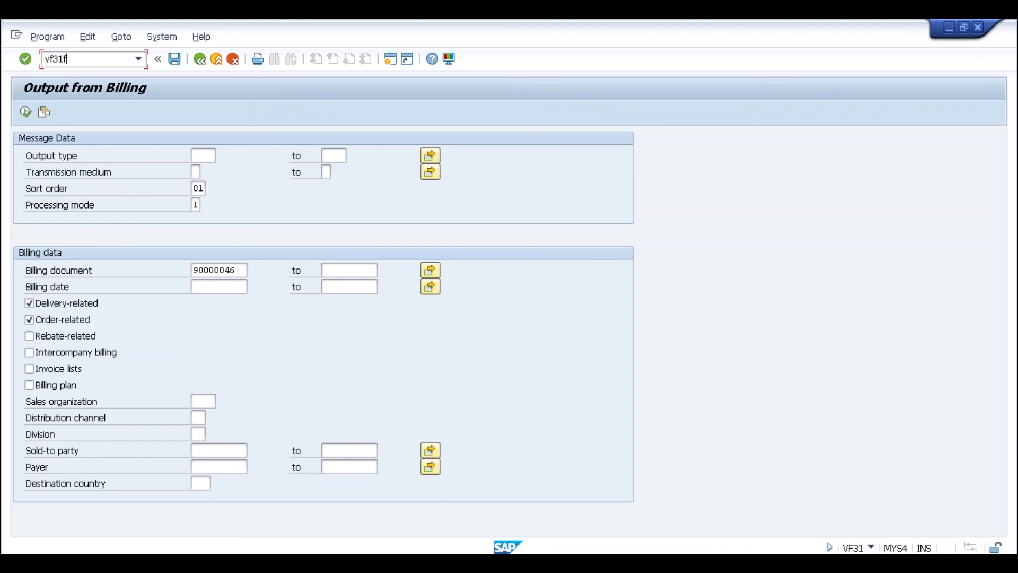